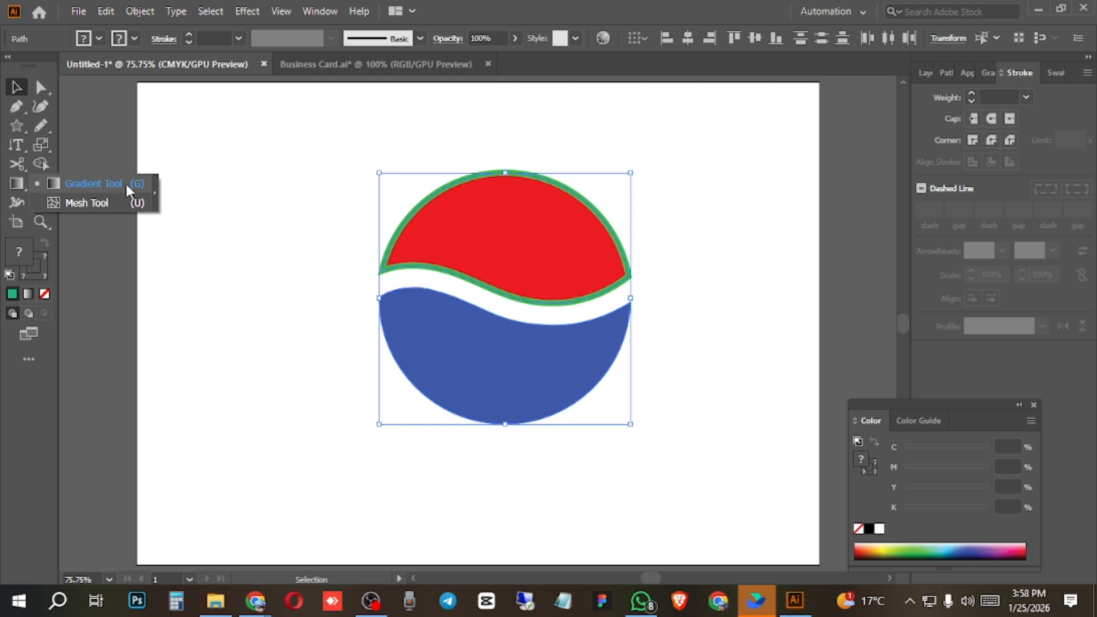
Delete the red and blue circle artwork and draw a nearly square green rectangle on the empty artboard.
click(122, 184)
click(17, 88)
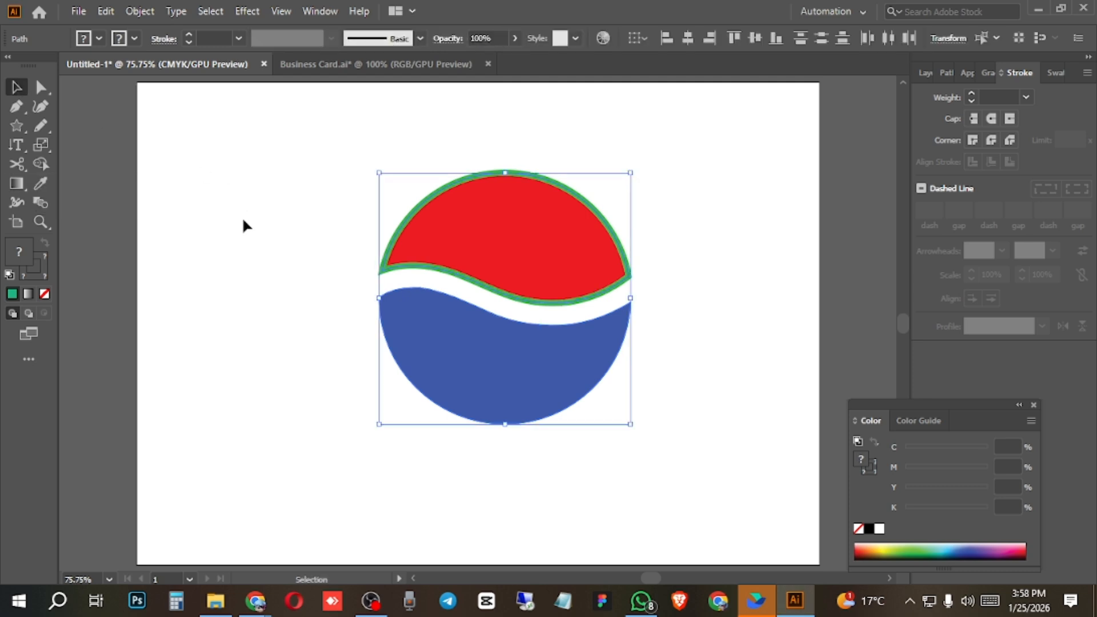
key(Delete)
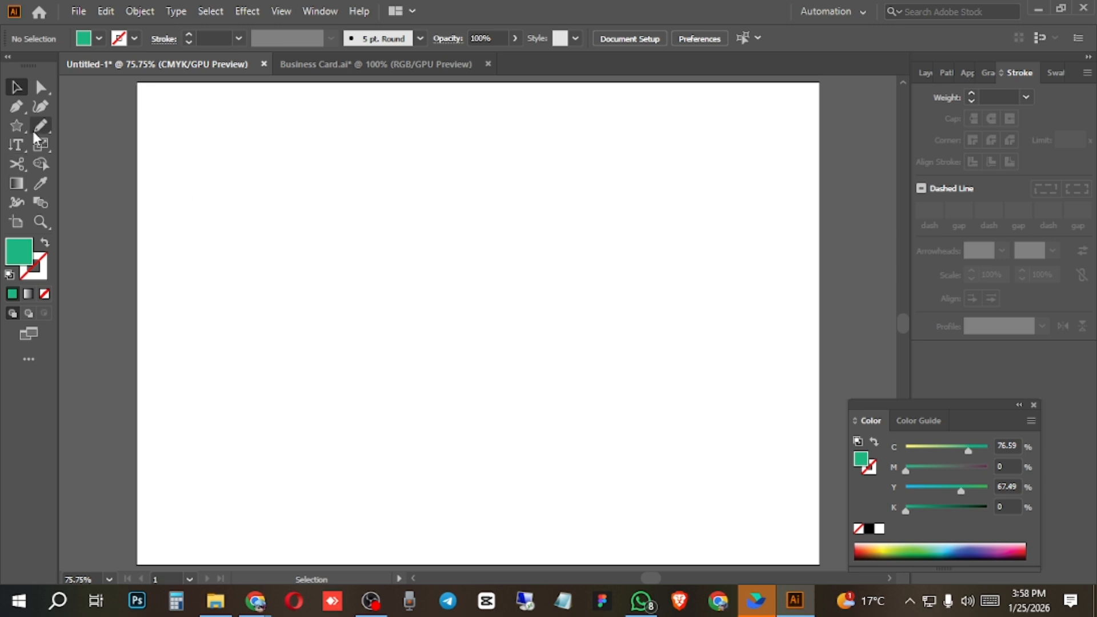
drag(19, 129, 62, 124)
drag(304, 206, 530, 427)
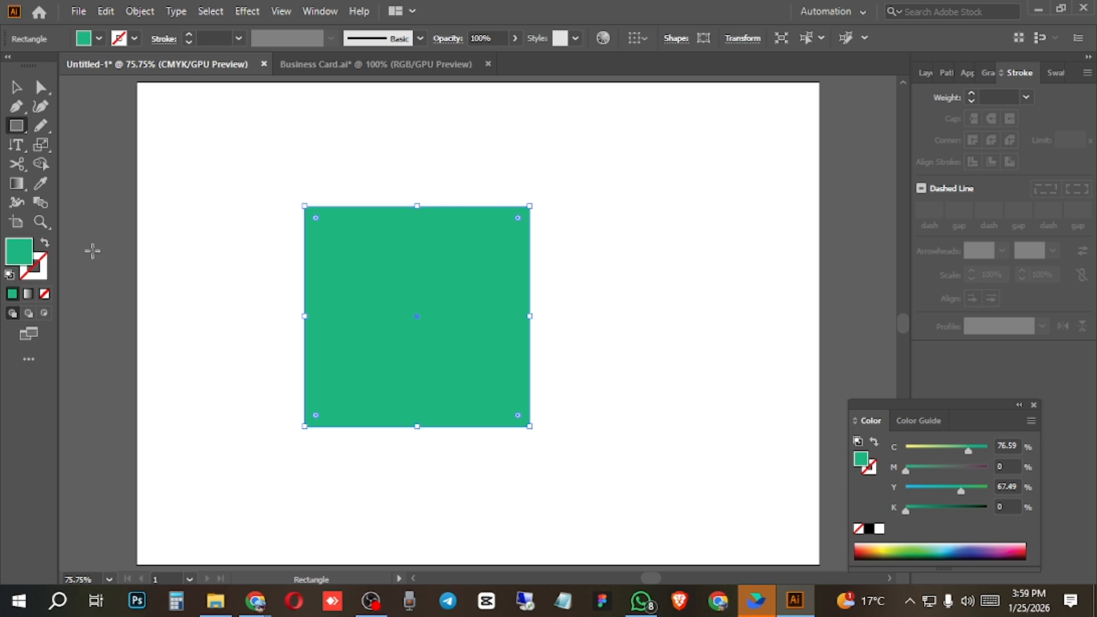
Apply the default white-to-black linear gradient to the green square's fill.
click(18, 186)
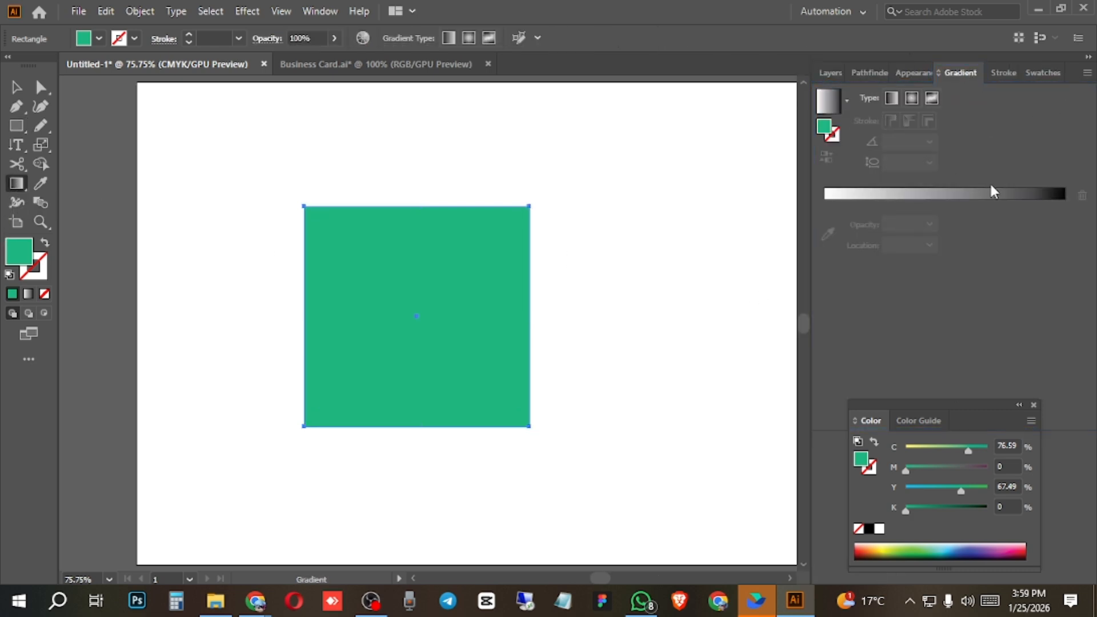
click(320, 11)
scroll(388, 257, down, 1)
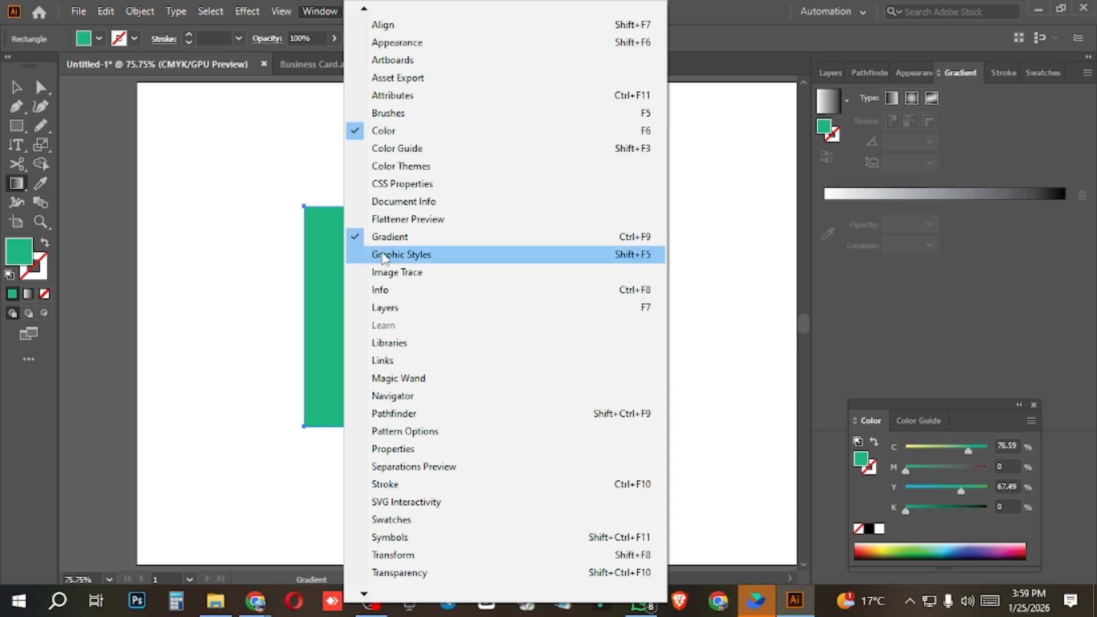
click(955, 75)
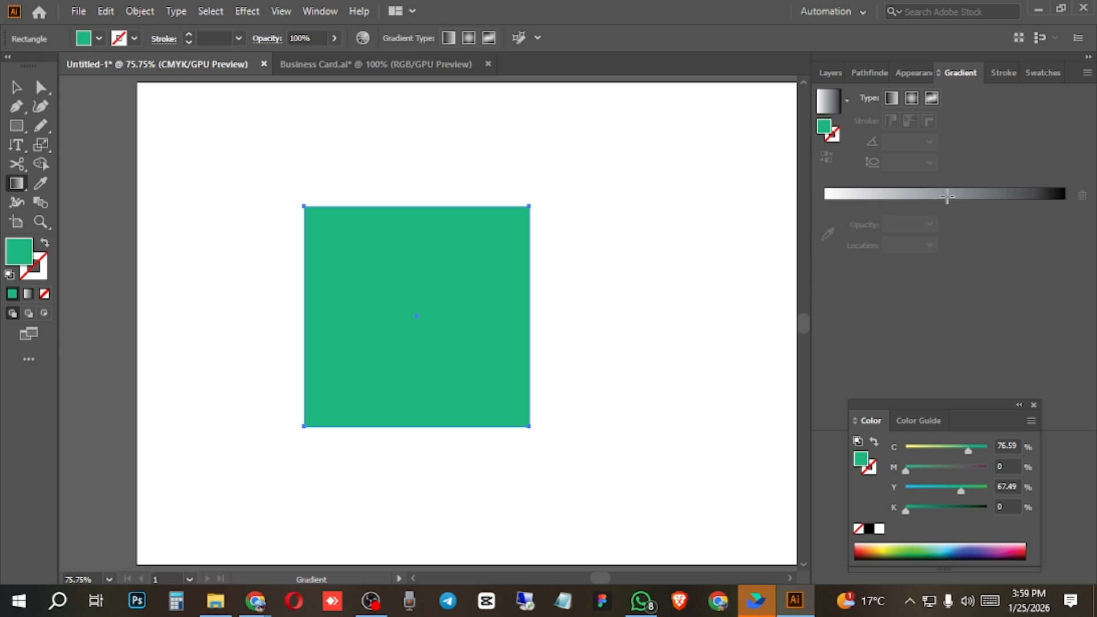
click(985, 195)
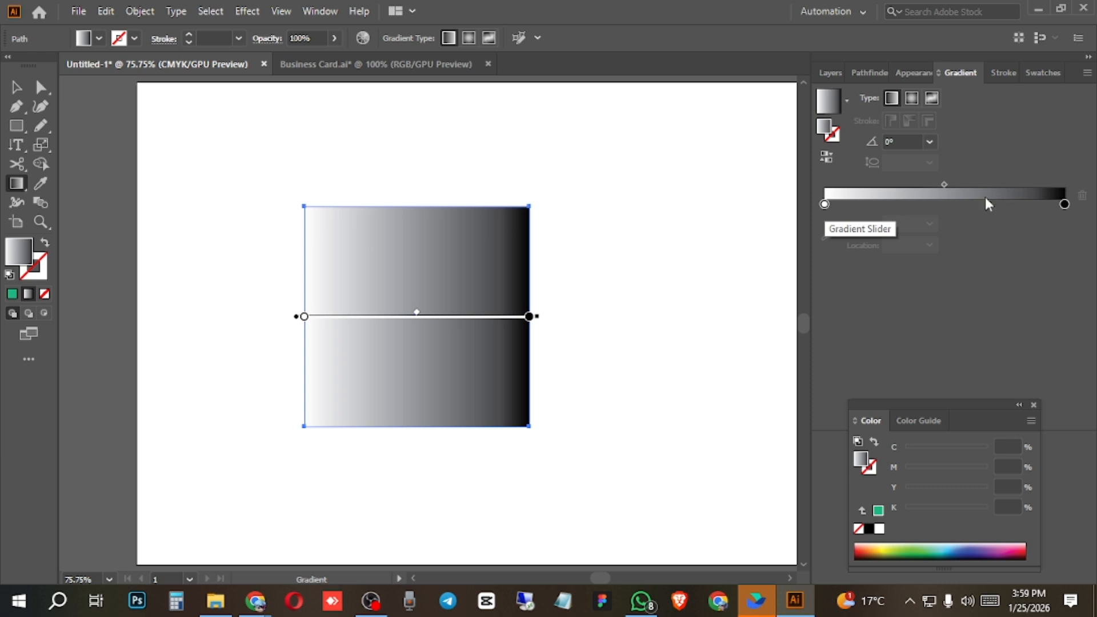
Set the gradient's white starting stop to the pure red swatch (M 100, Y 100).
click(824, 204)
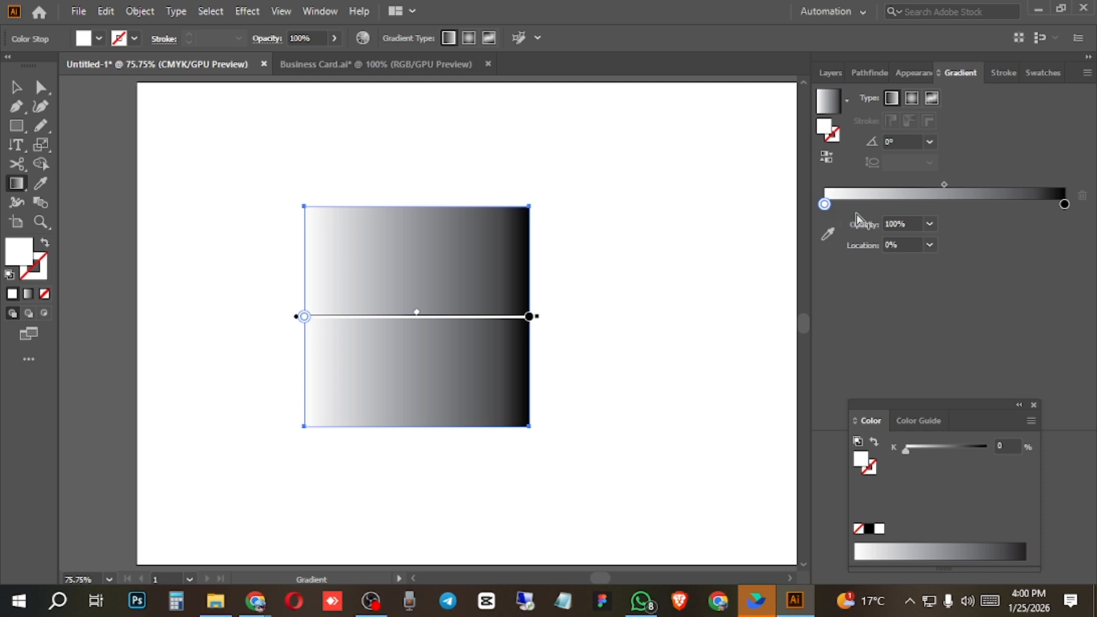
double_click(825, 205)
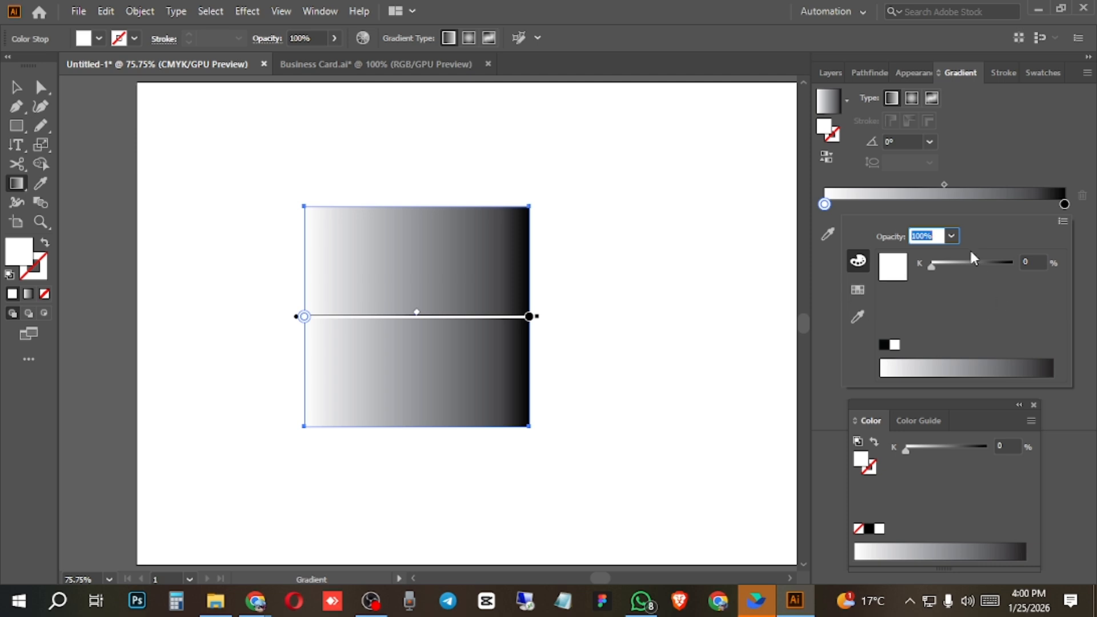
click(858, 292)
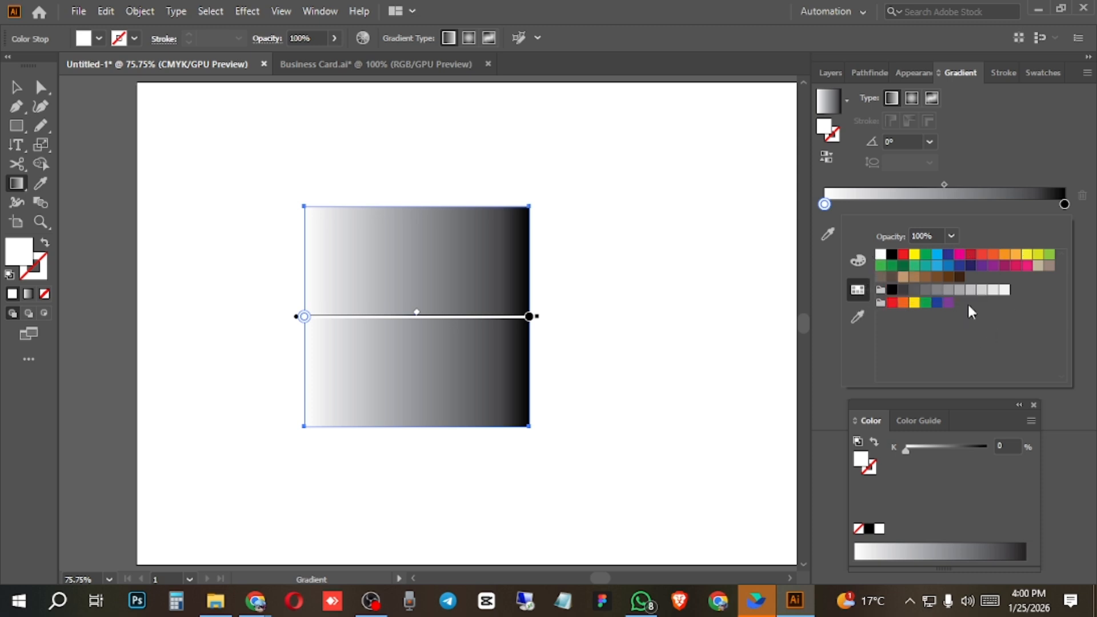
click(903, 254)
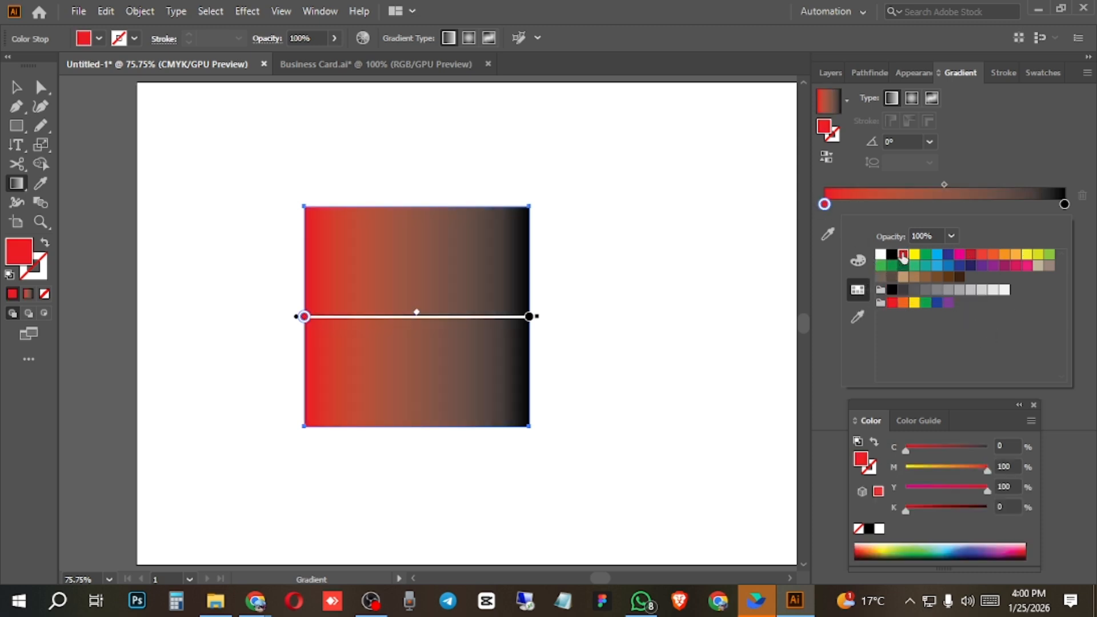
Set the gradient's black end stop to the yellow swatch (C 5, Y 90).
click(1064, 204)
click(1064, 205)
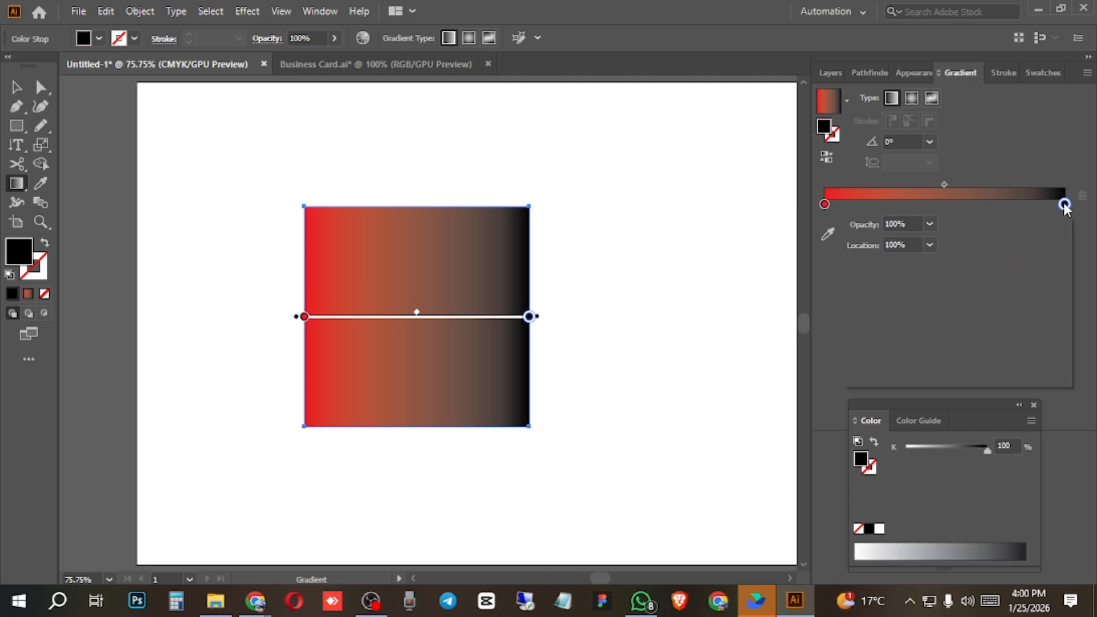
double_click(1064, 205)
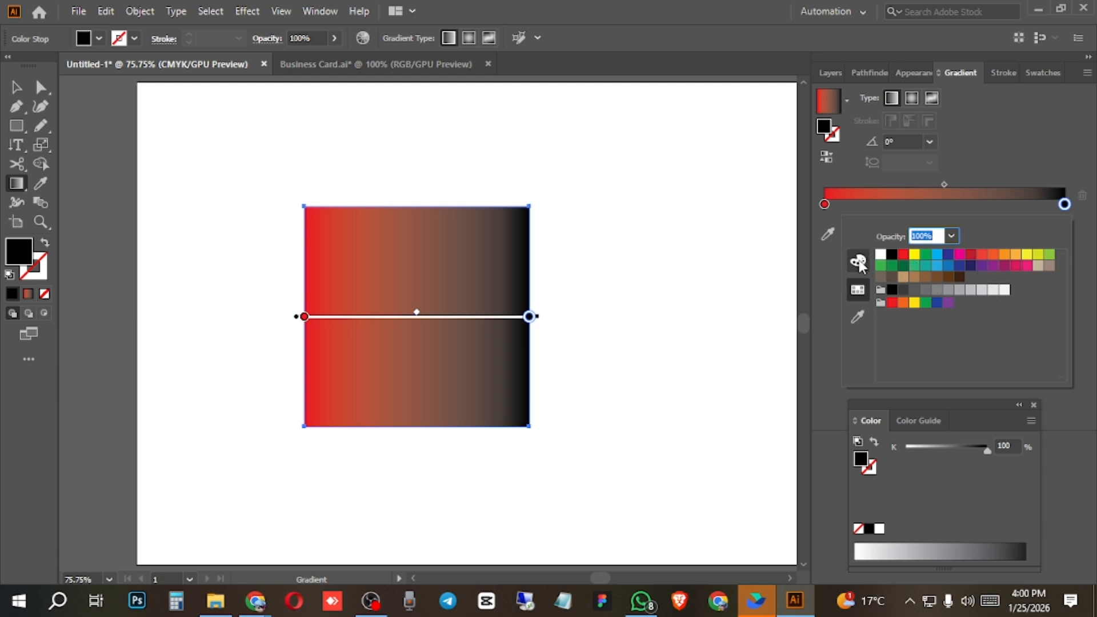
click(858, 262)
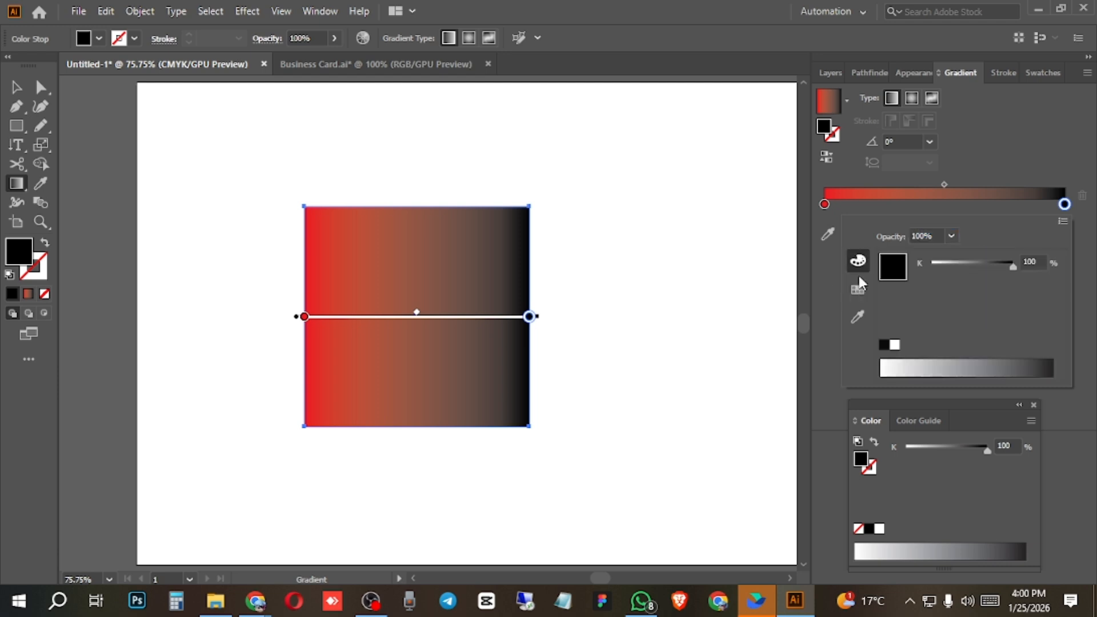
click(859, 290)
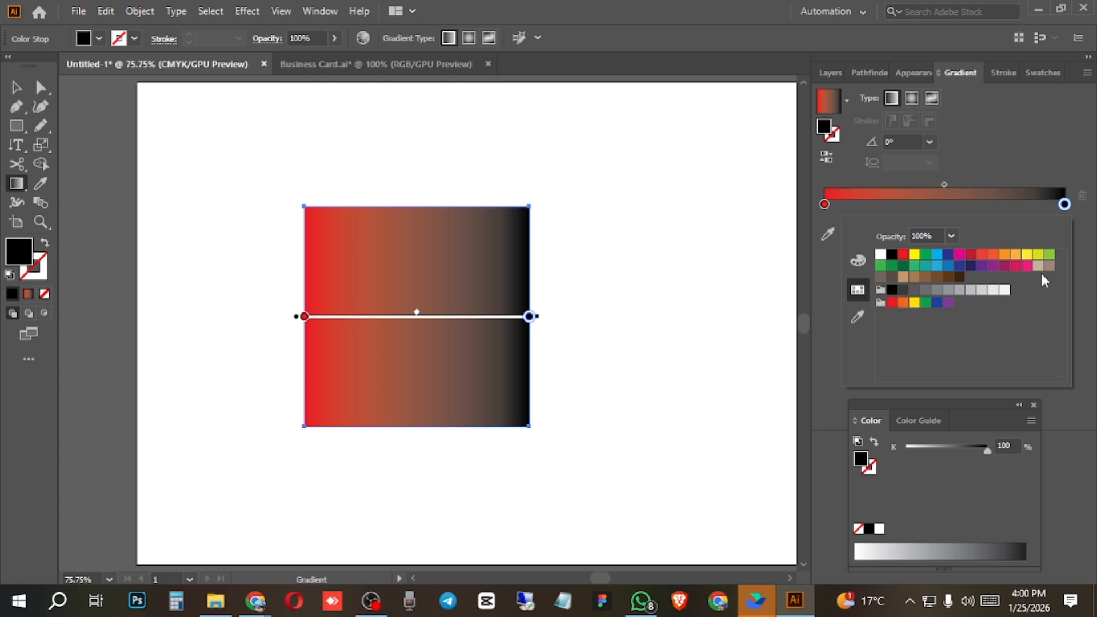
click(1030, 256)
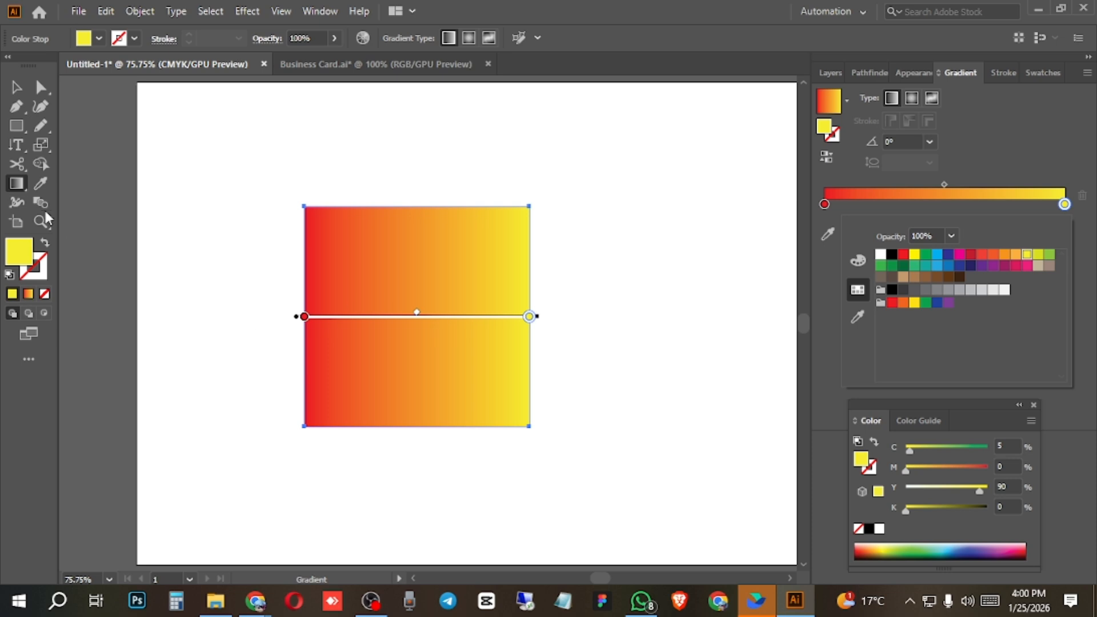
Redraw the linear gradient across the square in several directions and lengths, from corner-to-corner diagonals to a nearly horizontal line.
click(16, 184)
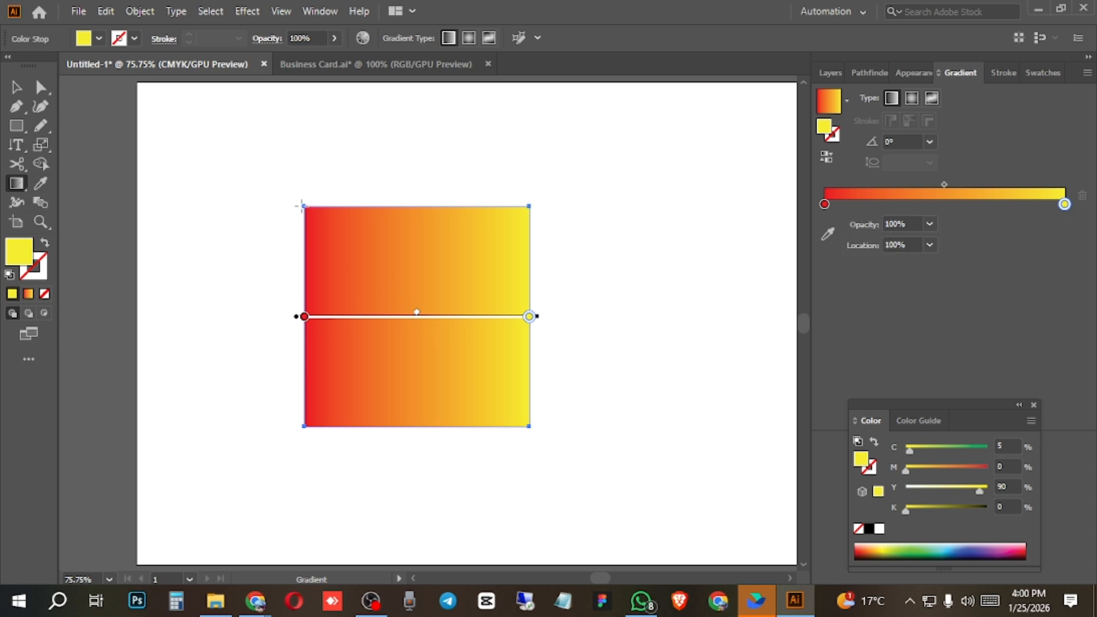
drag(301, 205, 557, 454)
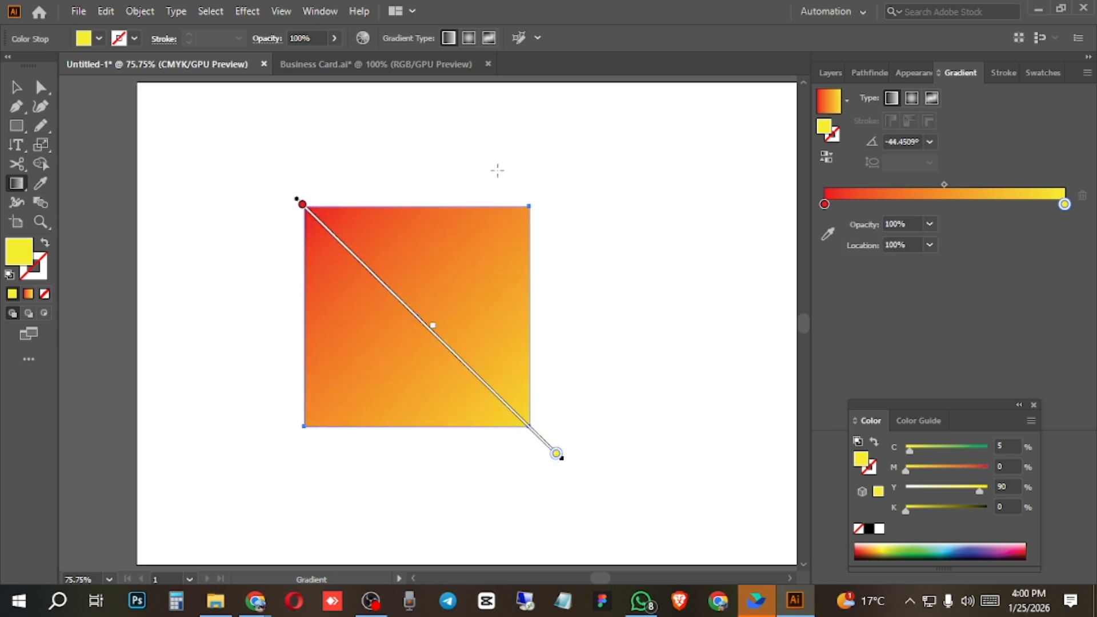
drag(529, 206, 301, 433)
drag(457, 337, 376, 165)
drag(387, 296, 567, 443)
drag(394, 161, 394, 453)
drag(228, 315, 628, 319)
drag(473, 232, 325, 448)
drag(367, 280, 464, 360)
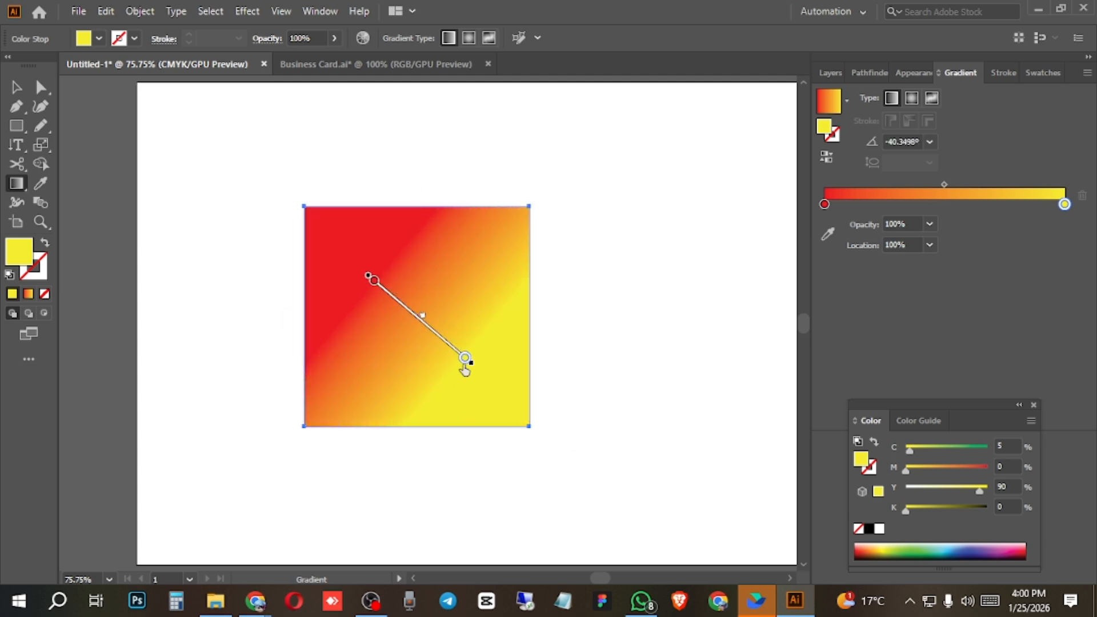
drag(302, 207, 545, 438)
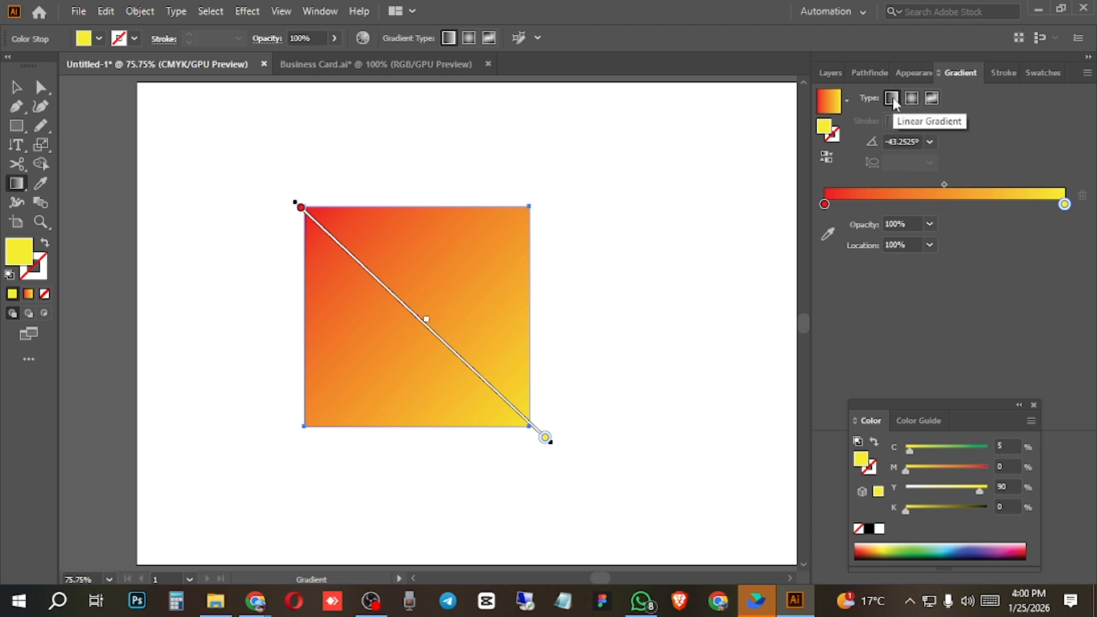
drag(302, 317, 537, 316)
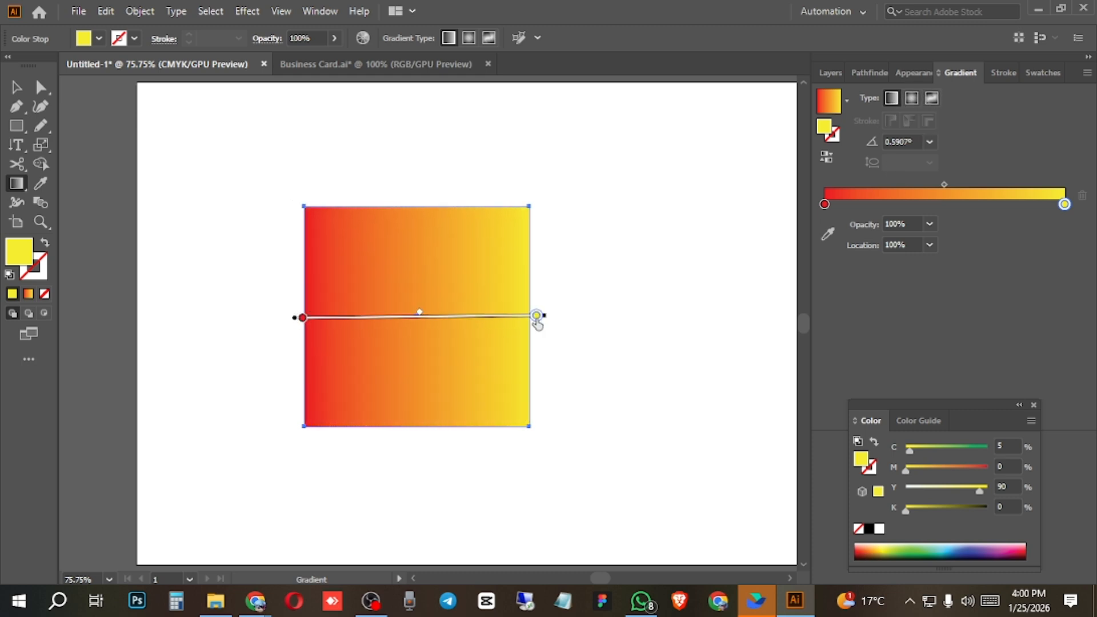
Try a radial gradient on the square, redrawing its centre and radius in several positions.
click(911, 97)
drag(423, 286, 558, 416)
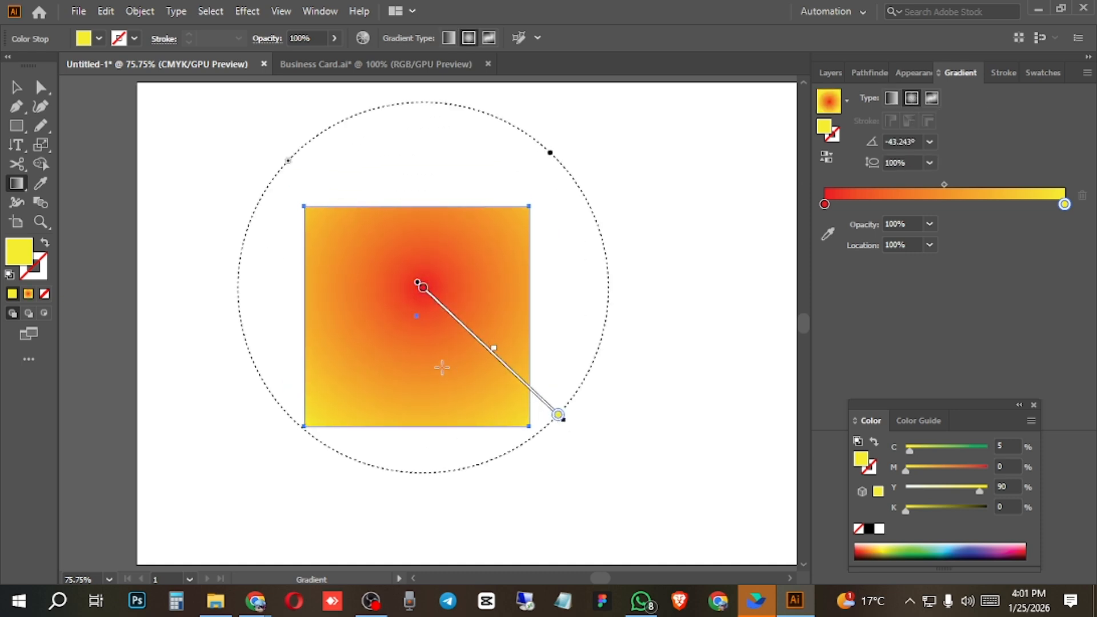
drag(400, 318, 307, 468)
drag(465, 313, 594, 420)
drag(421, 300, 369, 441)
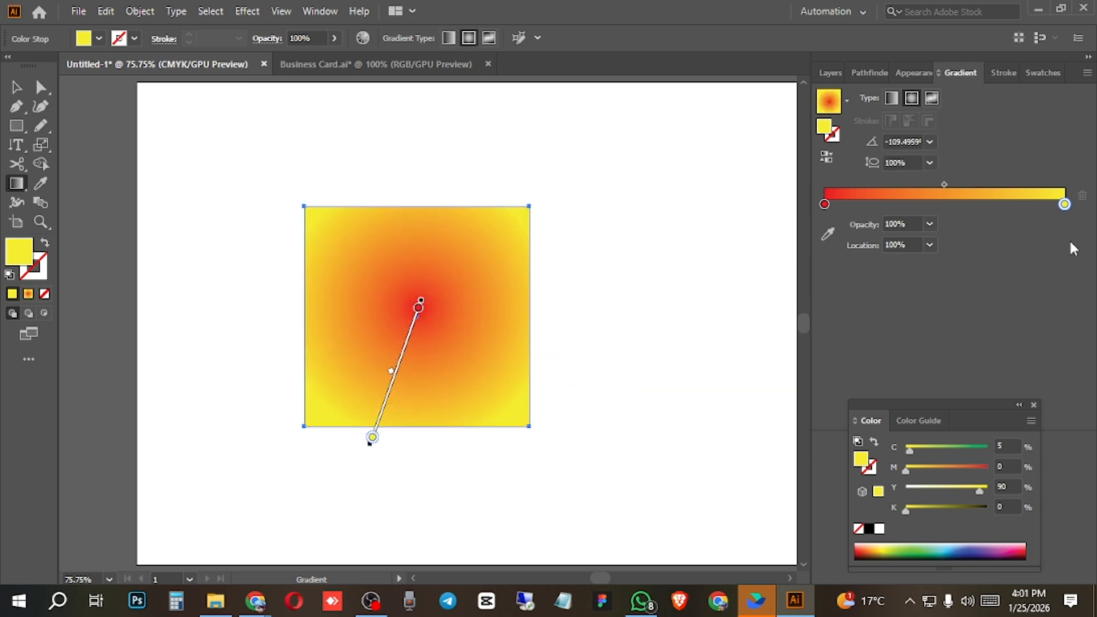
Try a freeform gradient on the square in Points mode, adding several white colour points inside it.
click(931, 98)
click(458, 390)
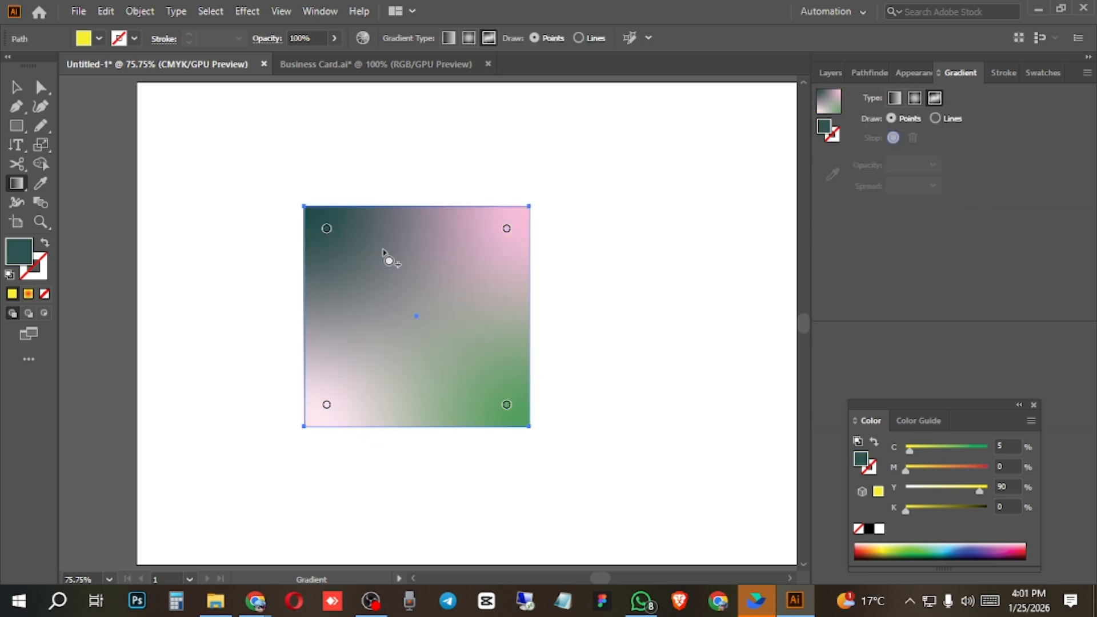
click(432, 239)
click(369, 243)
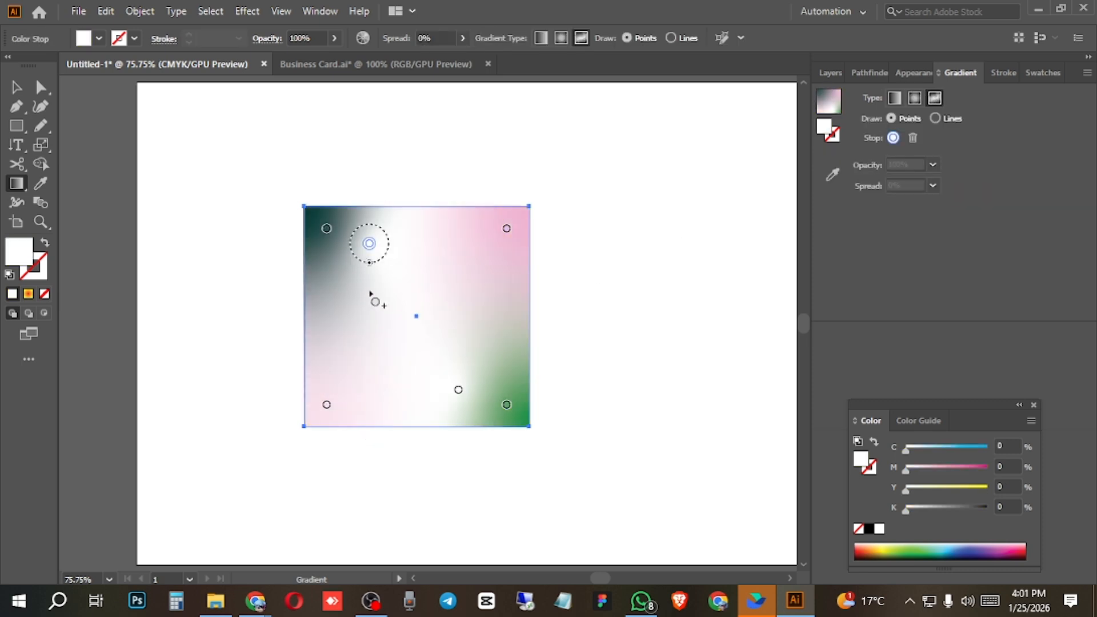
click(345, 301)
click(492, 365)
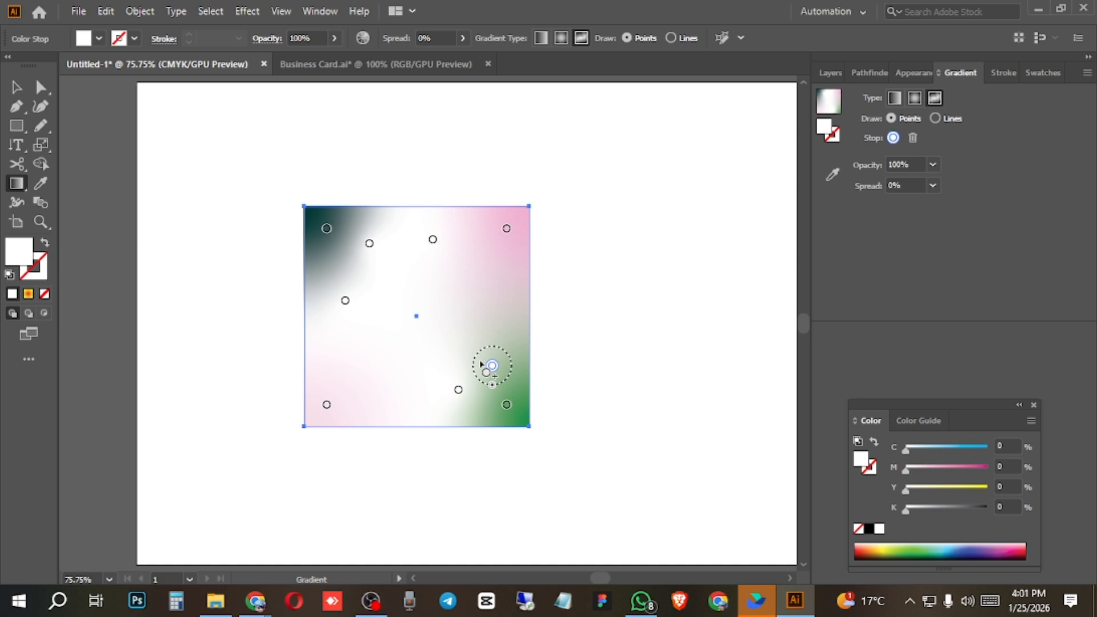
click(387, 306)
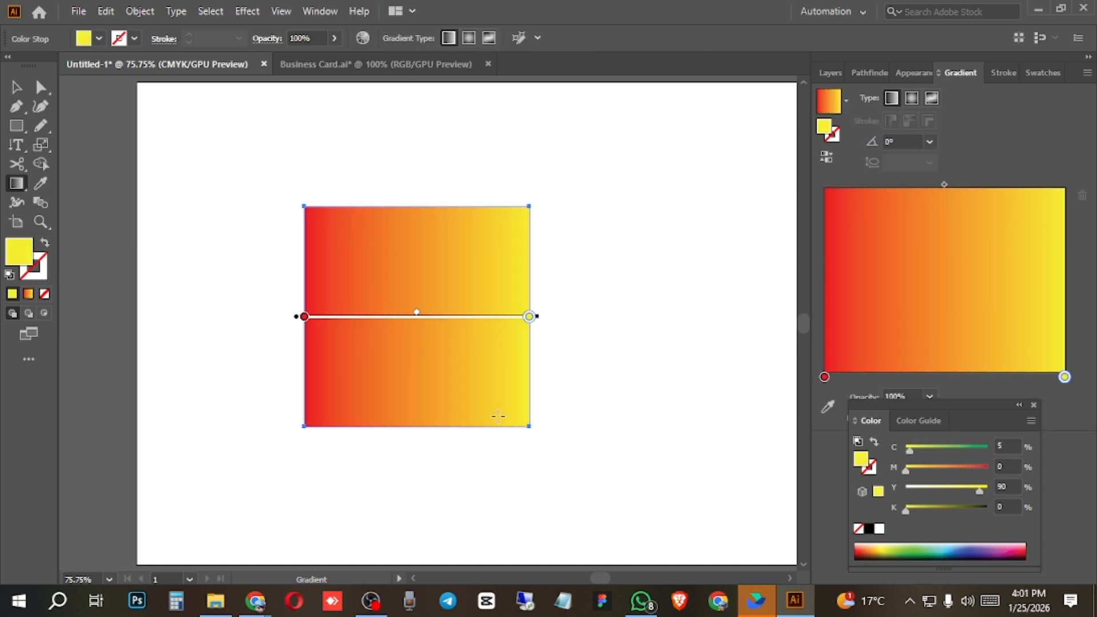
Add three intermediate colour stops between the red and yellow ends of the linear gradient.
click(824, 377)
click(1064, 377)
click(885, 377)
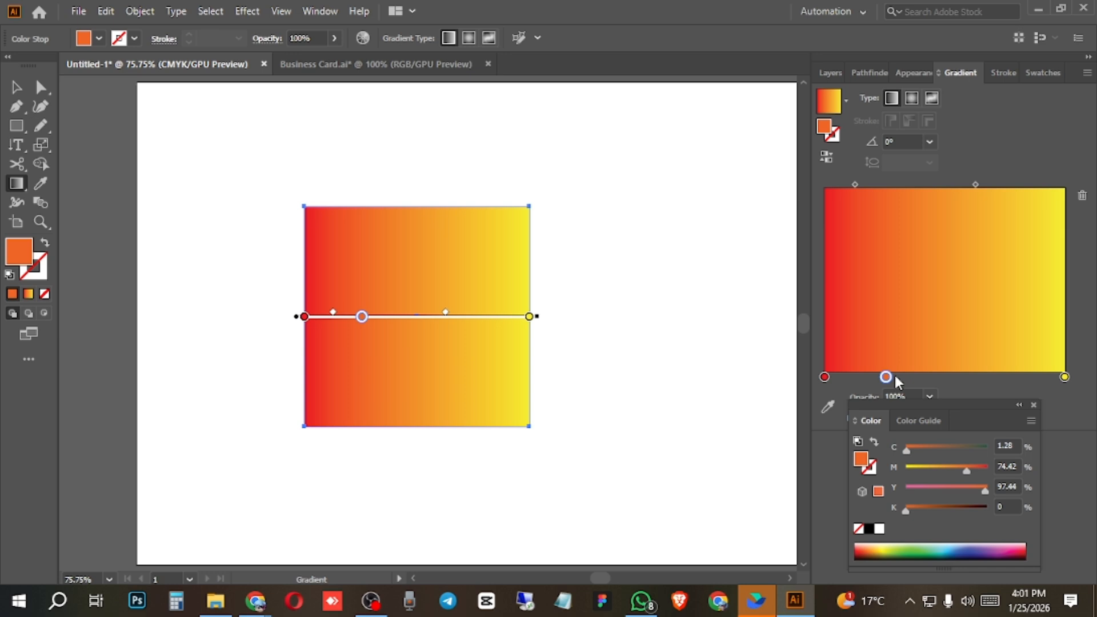
click(960, 377)
click(1014, 377)
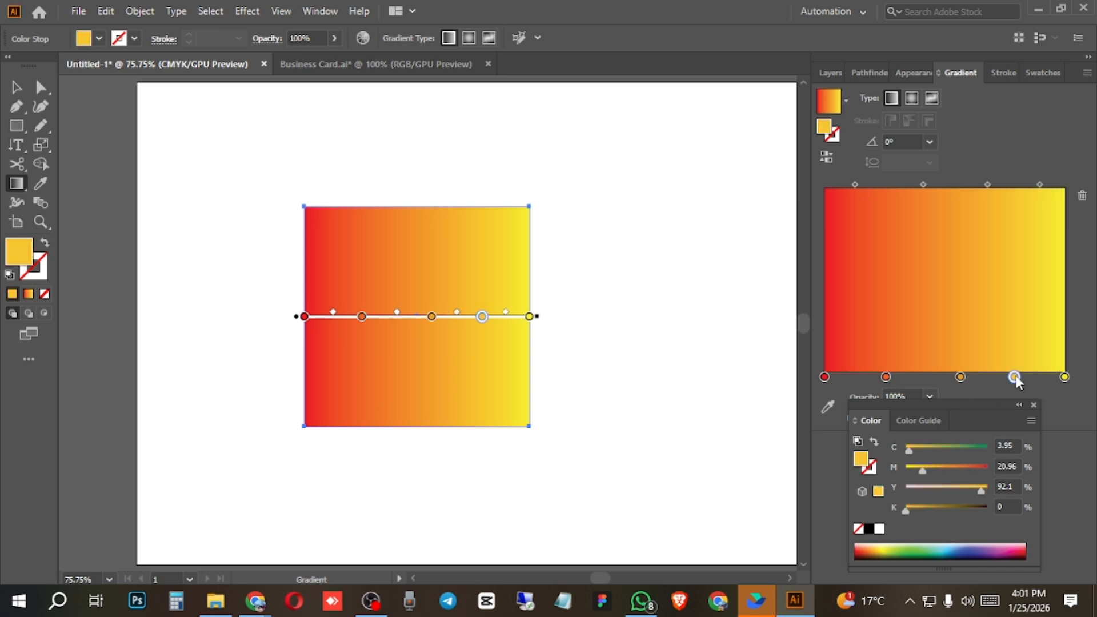
Recolour the added stop nearest the red end green and the middle stop dark red (C 15, M 100, Y 90, K 10).
click(885, 377)
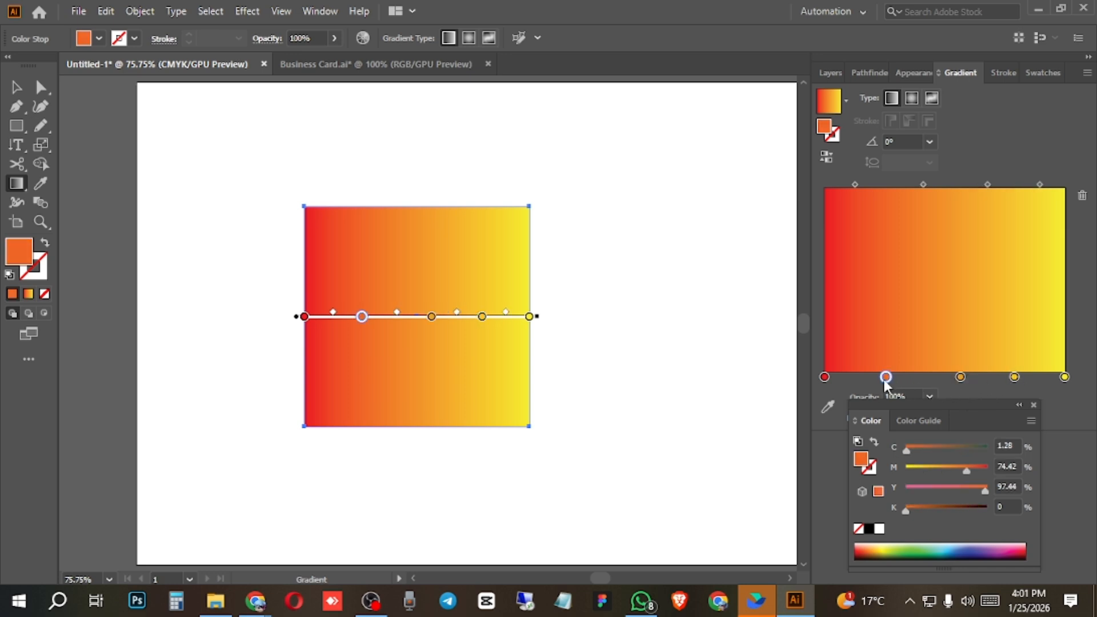
double_click(885, 377)
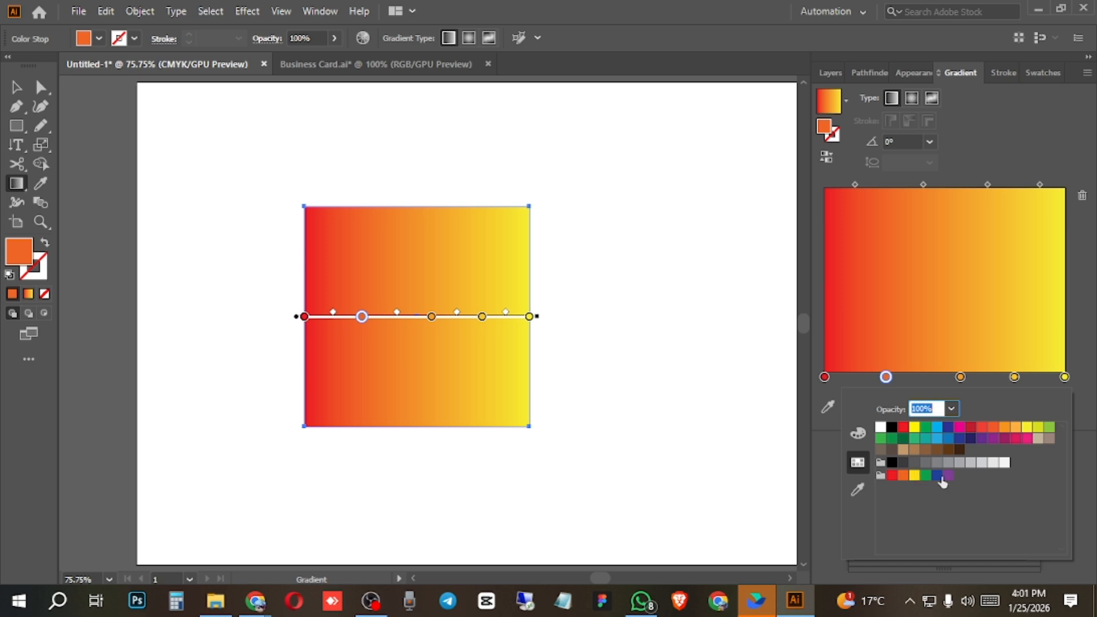
click(926, 476)
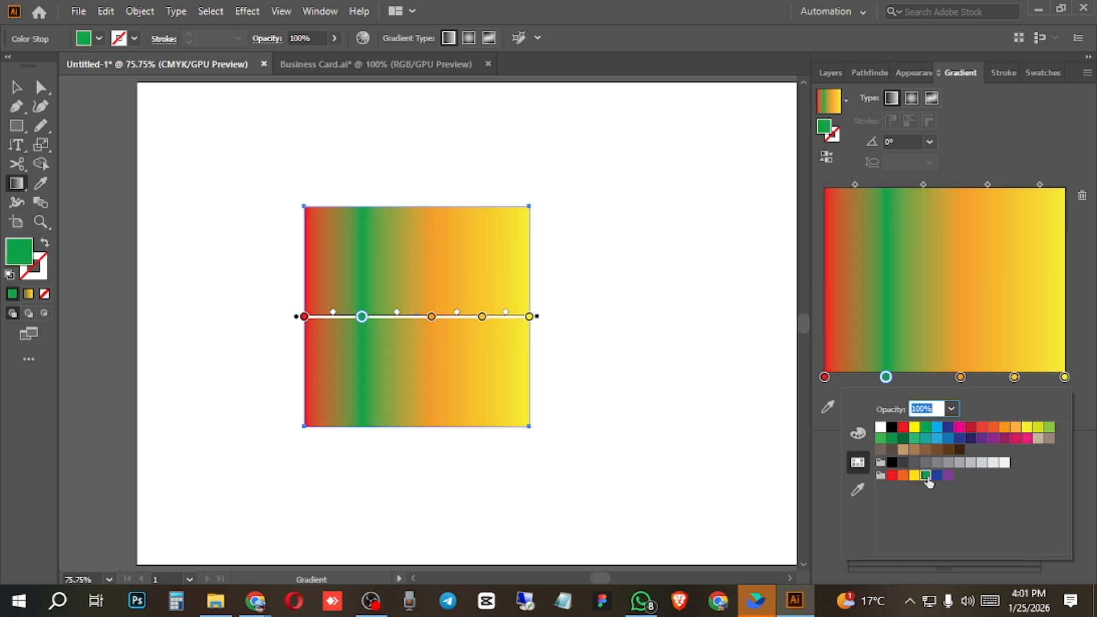
double_click(960, 377)
click(970, 427)
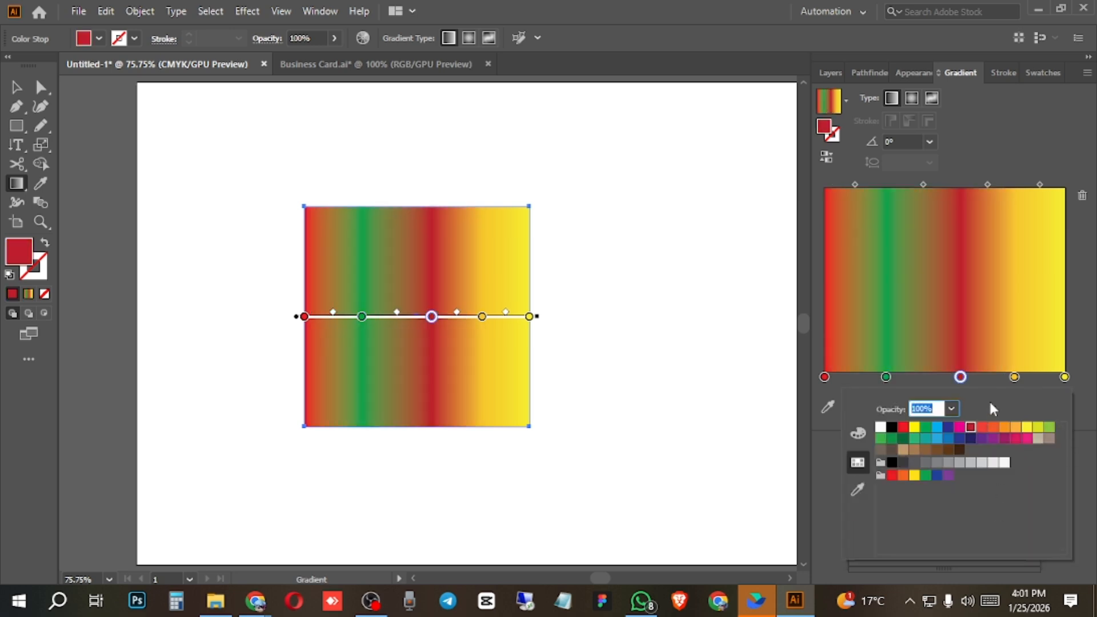
Recolour the added stop nearest the yellow end with the bright pink swatch.
click(1015, 379)
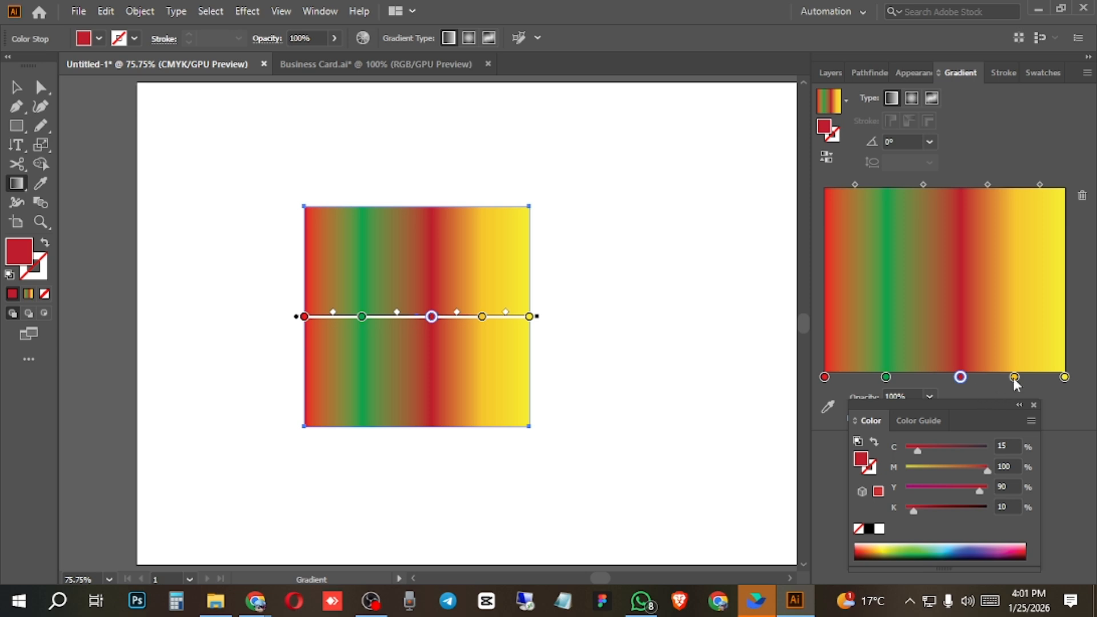
double_click(1014, 378)
click(1026, 439)
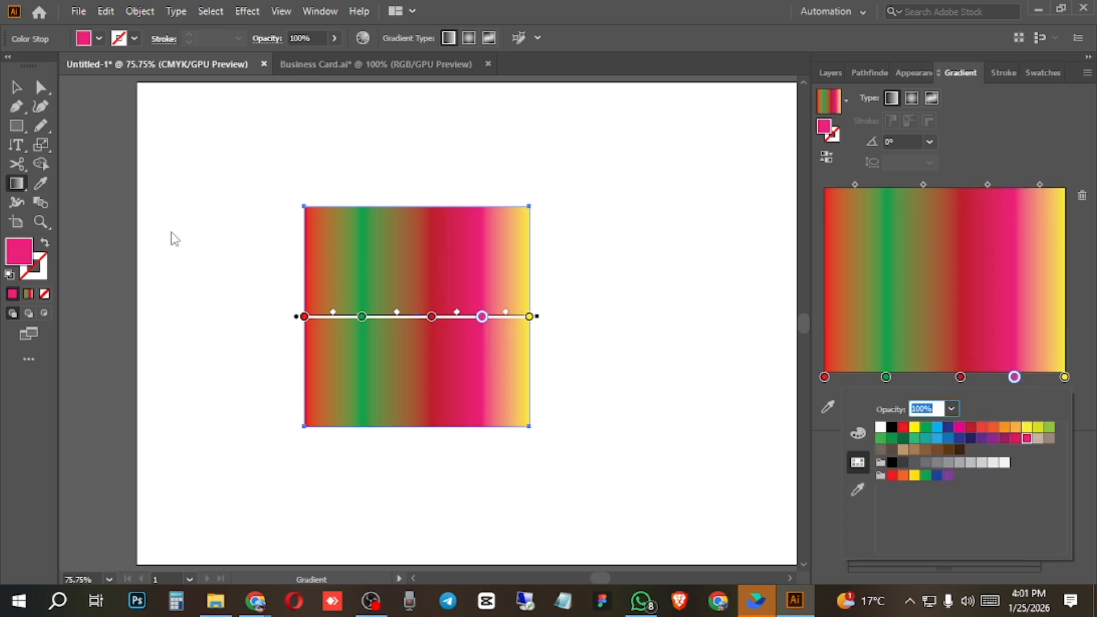
Try redrawing the linear gradient across the square at several diagonal angles, ending with a near-horizontal direction.
click(16, 184)
drag(301, 204, 577, 470)
drag(413, 312, 569, 458)
drag(371, 256, 531, 472)
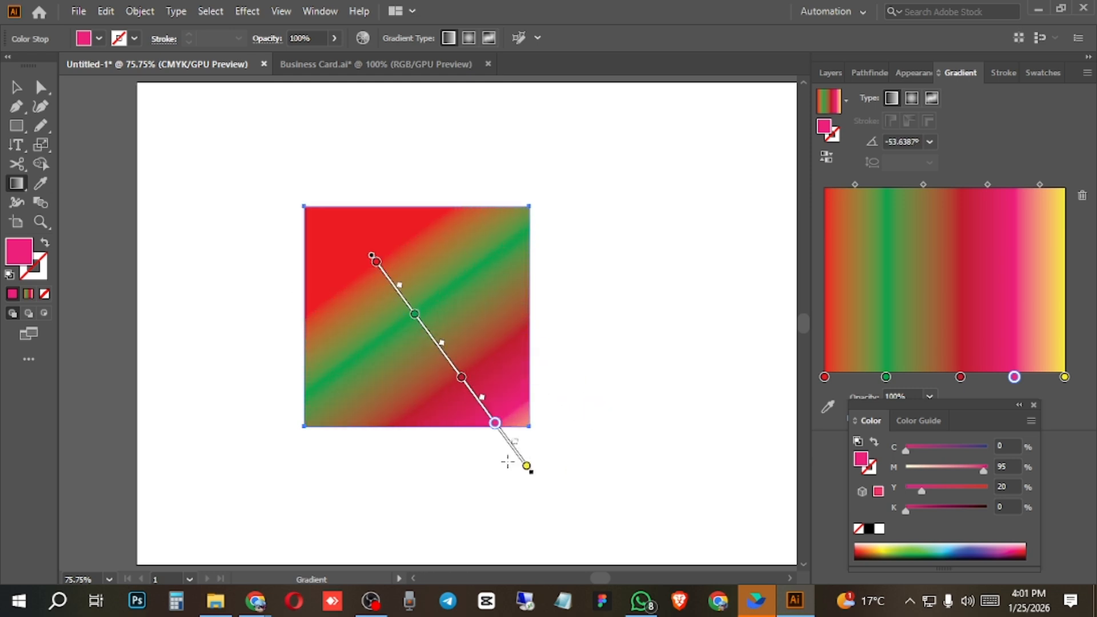
drag(498, 362, 144, 164)
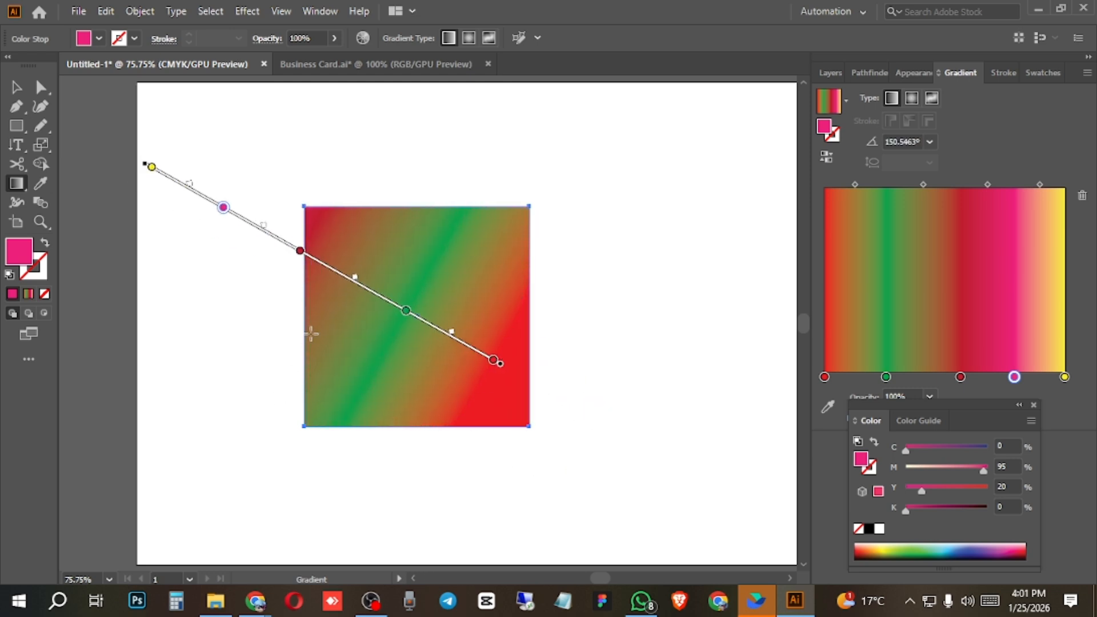
drag(295, 327, 538, 332)
Shift the blend midpoints to widen the green and pink bands of the square's linear gradient.
mouse_move(885, 378)
mouse_down()
mouse_move(874, 374)
mouse_move(885, 379)
mouse_up()
drag(396, 313, 410, 314)
drag(333, 312, 312, 311)
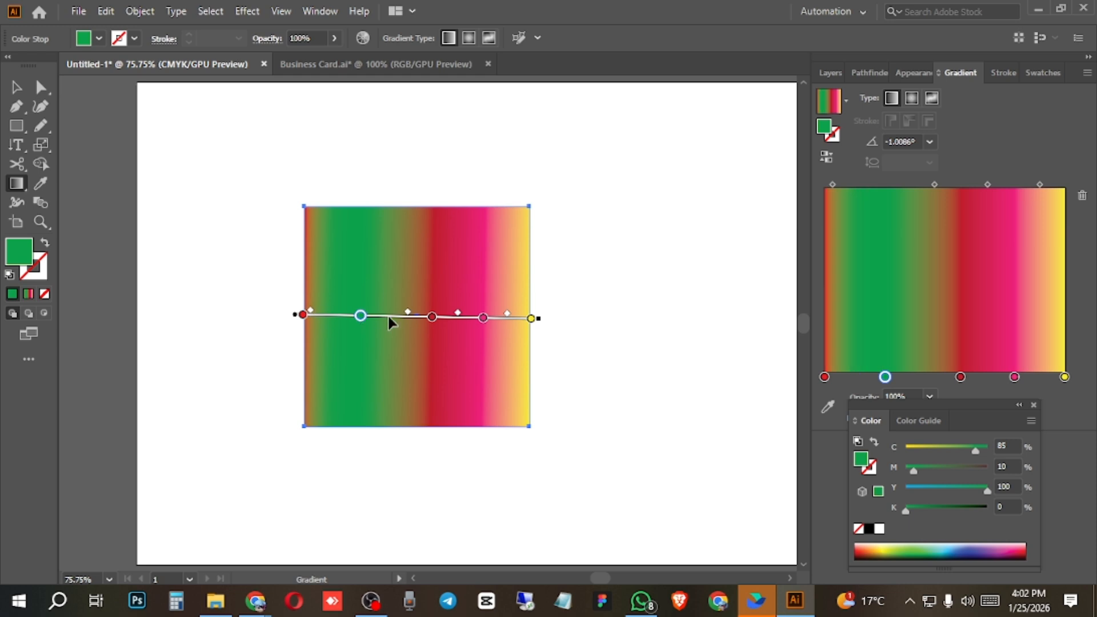
drag(458, 312, 513, 314)
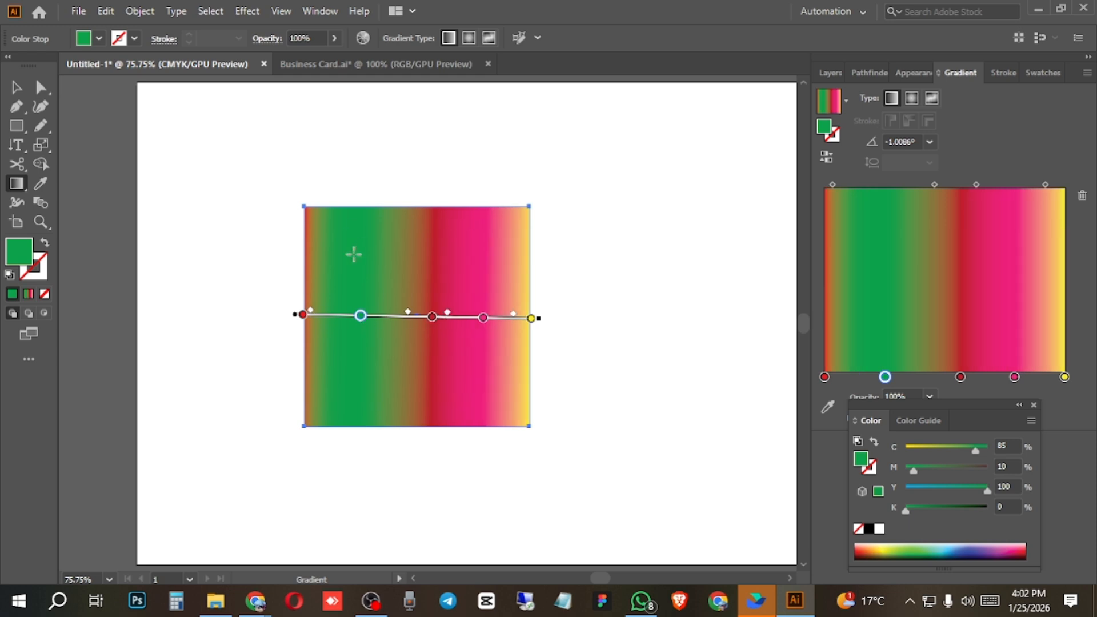
Try redrawing the gradient direction diagonally, the last one from near the square's centre to beyond its right edge.
drag(302, 204, 593, 495)
drag(478, 339, 574, 436)
drag(434, 323, 575, 374)
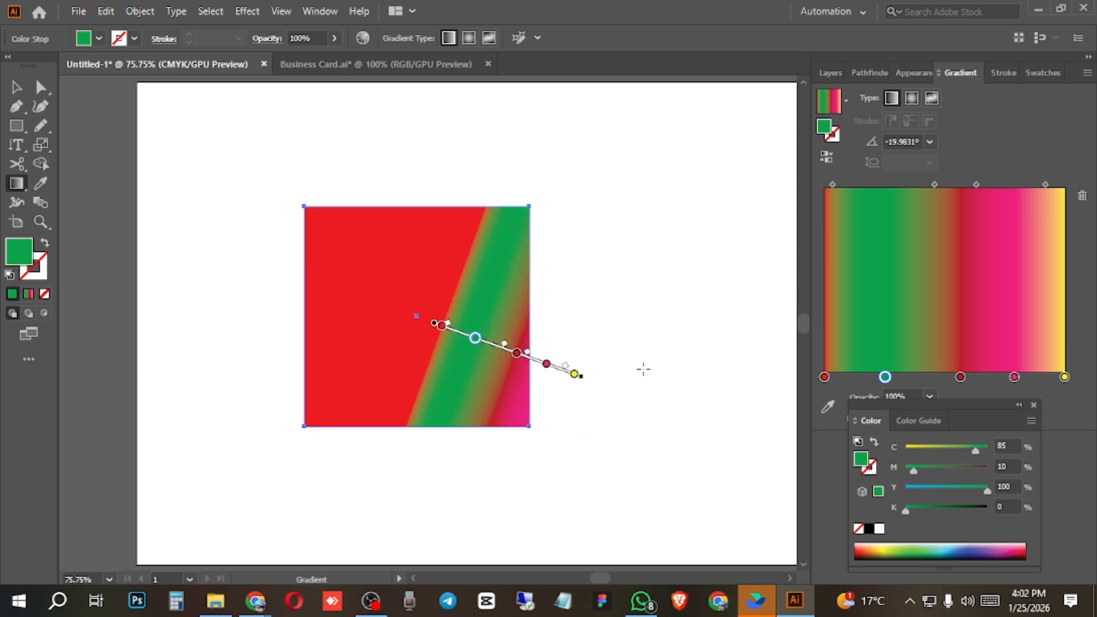
Remove the green and dark red stops from the gradient and move the pink stop to about 45% location.
key(Delete)
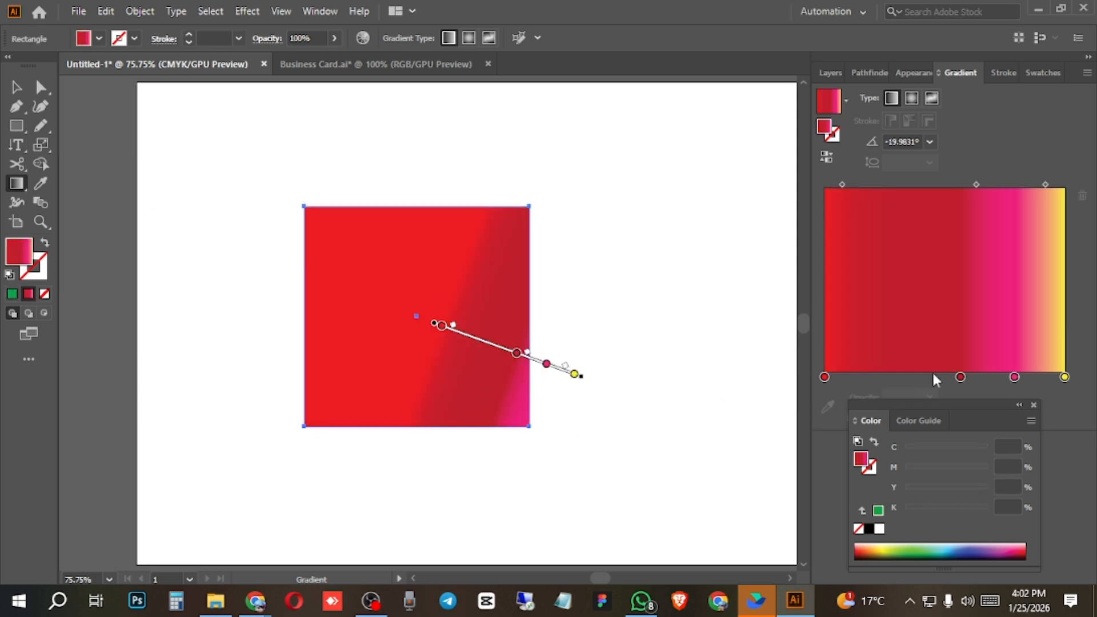
drag(959, 376, 876, 376)
click(824, 377)
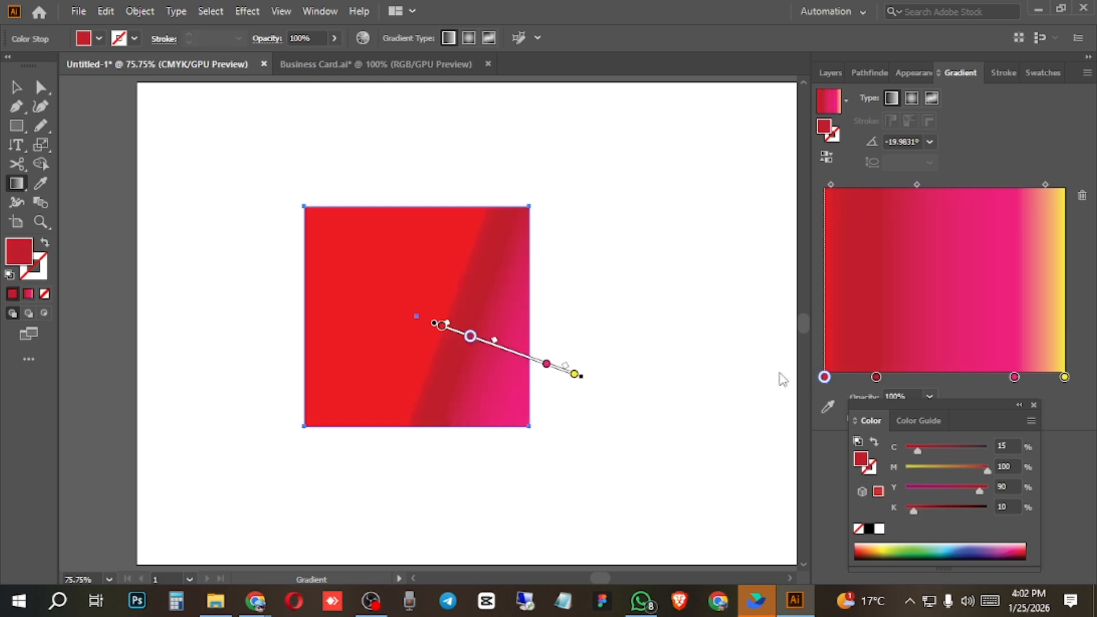
click(877, 377)
key(Delete)
drag(1013, 377, 933, 377)
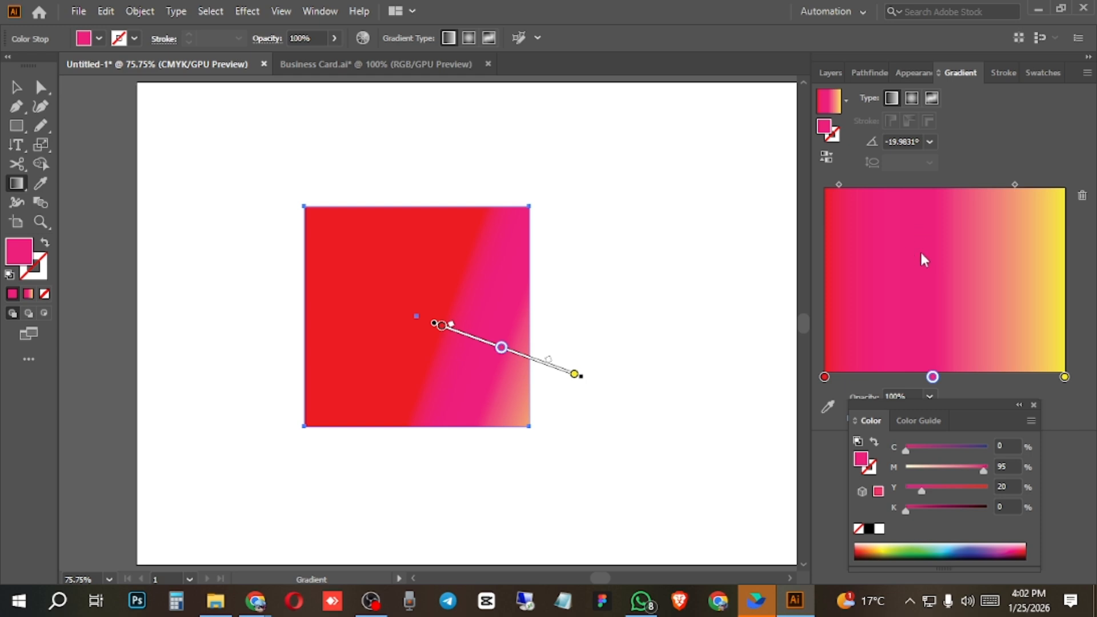
Redraw the red-pink-yellow gradient horizontally across the full width of the square and deselect it.
drag(303, 315, 529, 314)
key(v)
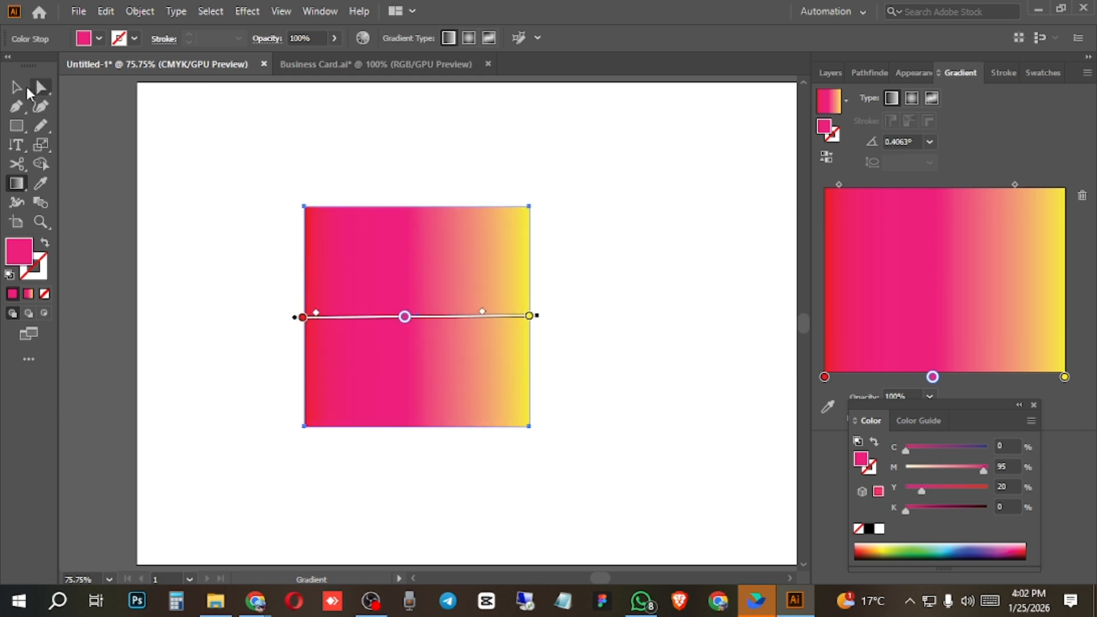
click(532, 393)
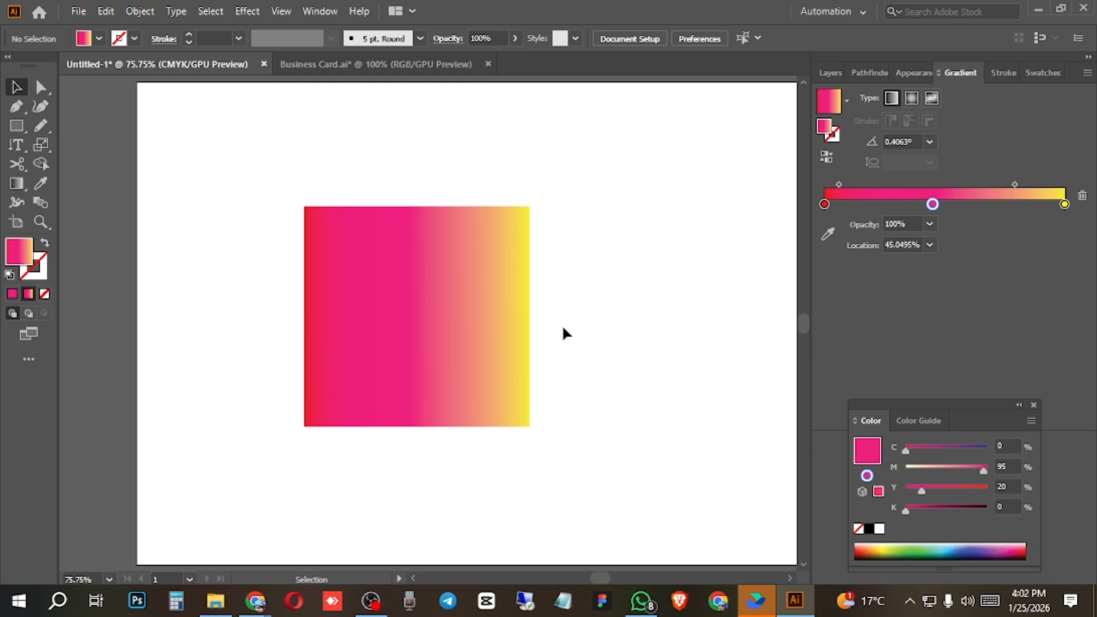
Move the gradient square to the artboard's upper-left corner and stretch it to cover the whole artboard.
click(387, 343)
scroll(541, 307, down, 2)
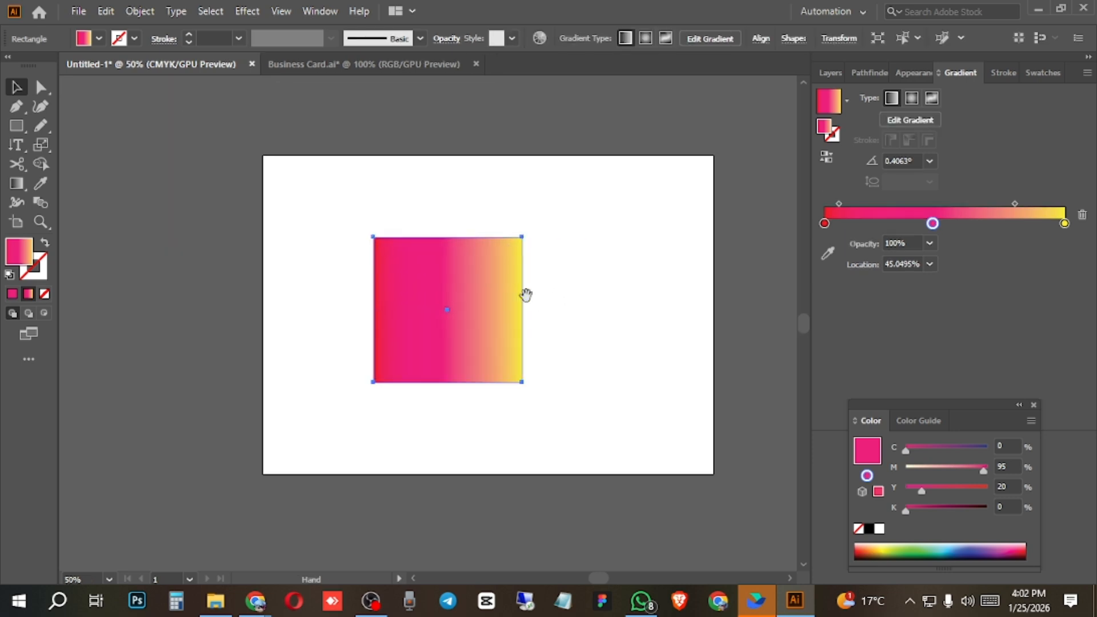
drag(394, 283, 290, 208)
drag(377, 302, 679, 475)
click(728, 451)
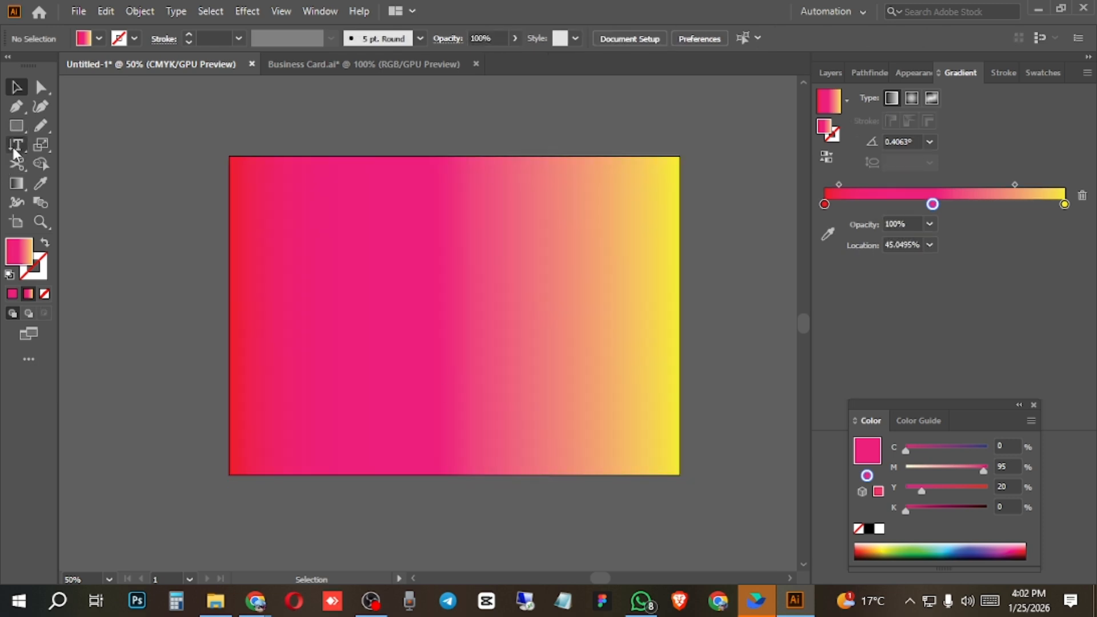
Place a "Lorem ipsum" text line over the gradient background, scale it to about 92 pt and centre it horizontally.
drag(16, 145, 69, 145)
click(338, 290)
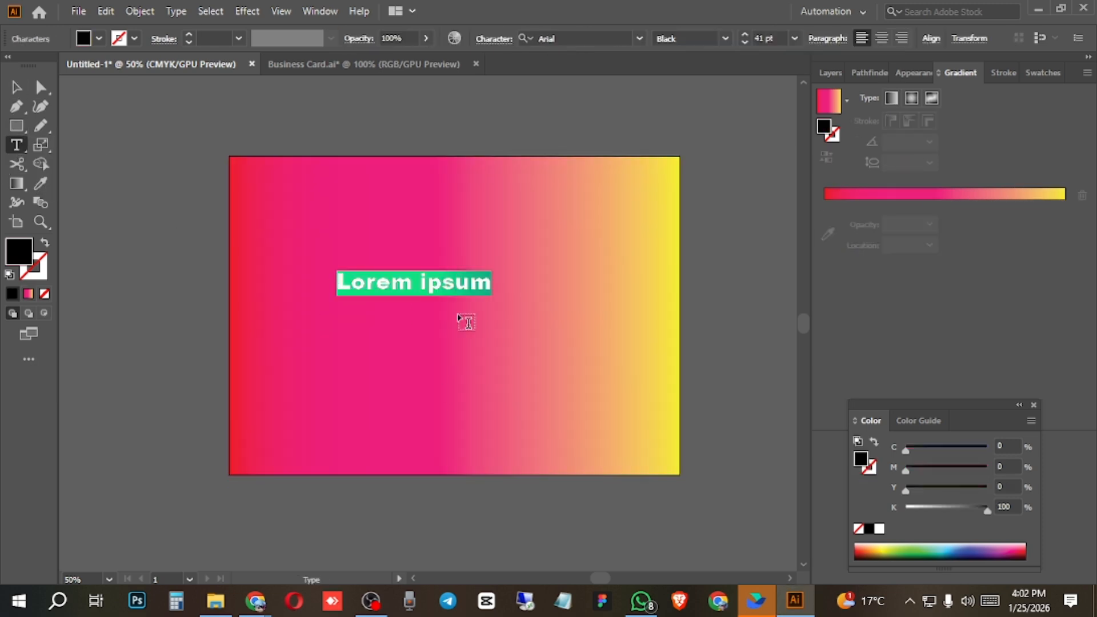
click(16, 87)
drag(492, 296, 588, 313)
drag(506, 292, 532, 305)
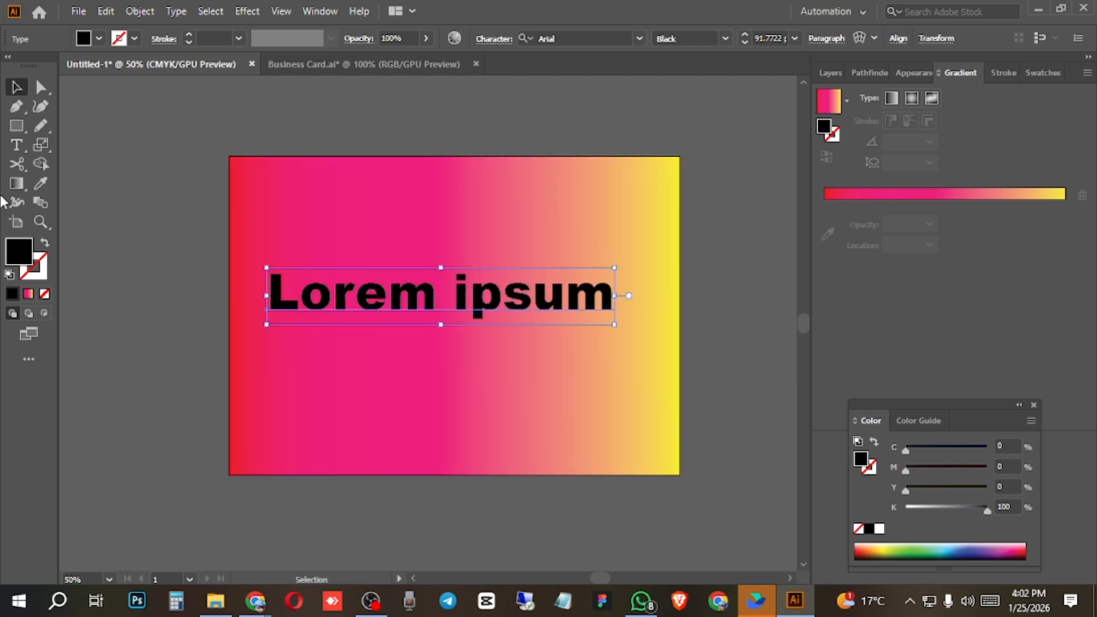
Change the fill of the "Lorem ipsum" text to white and deselect it.
double_click(19, 252)
drag(606, 277, 497, 127)
key(Return)
click(498, 127)
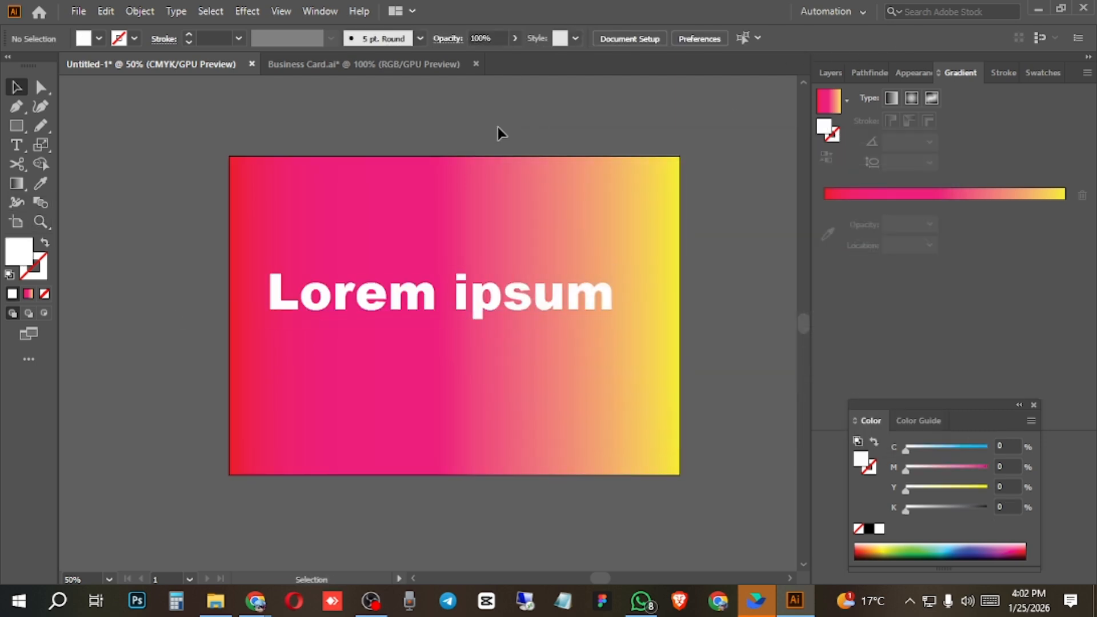
Delete the gradient background and the text to clear the artboard.
right_click(16, 183)
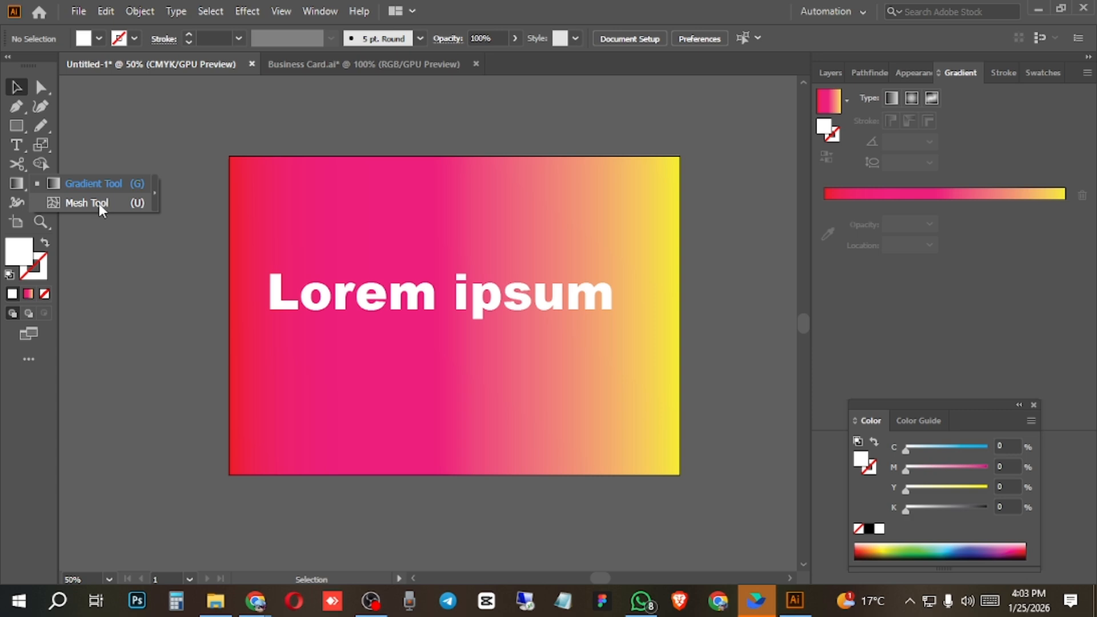
click(16, 106)
scroll(433, 275, down, 1)
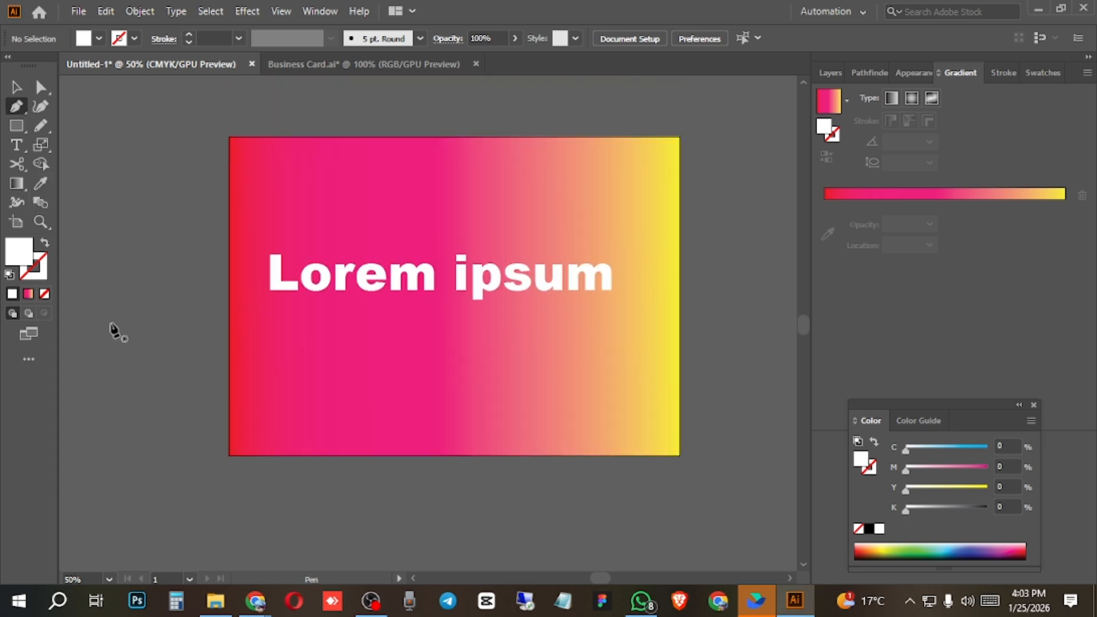
key(ctrl+a)
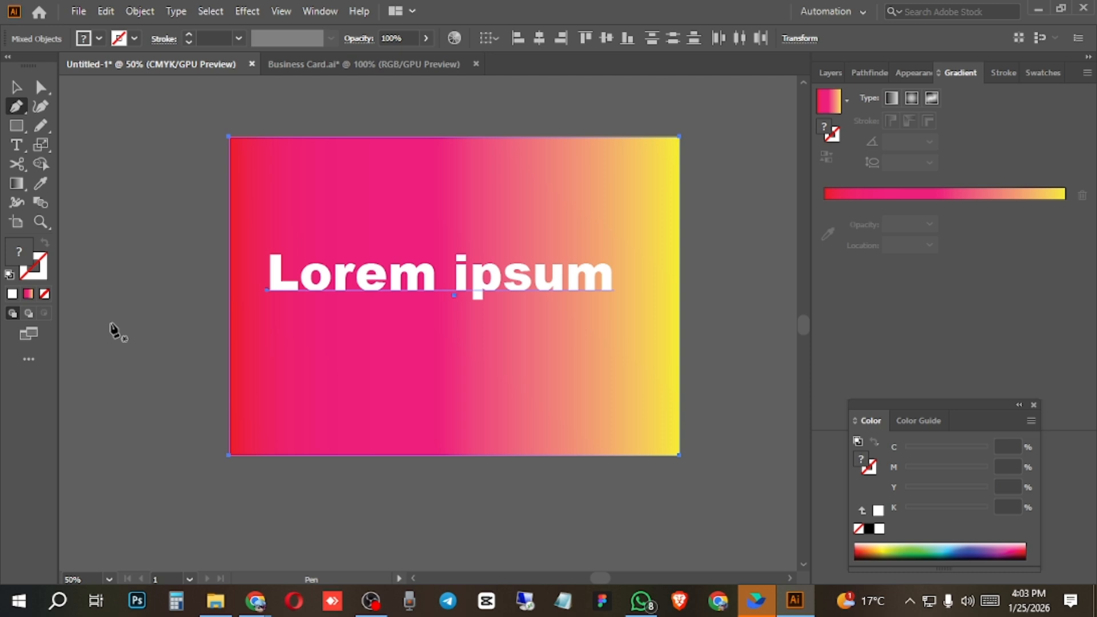
key(Delete)
scroll(494, 232, up, 1)
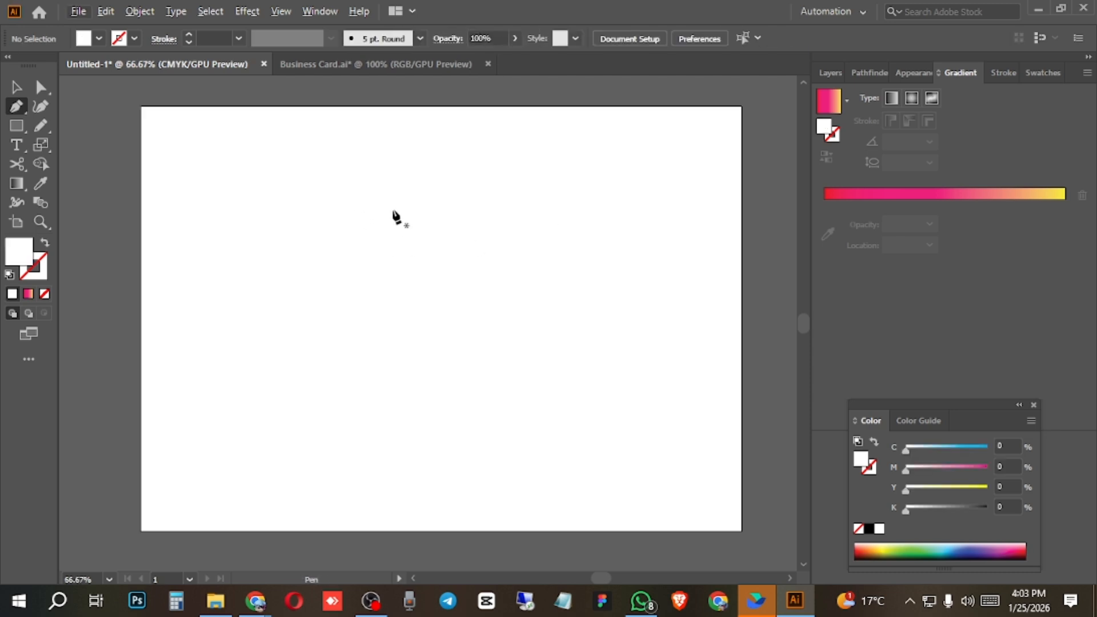
Draw a closed leaf shape with two curved sides using the Pen tool, about 126 pt wide and 195 pt high.
click(391, 210)
drag(397, 348, 509, 403)
click(397, 347)
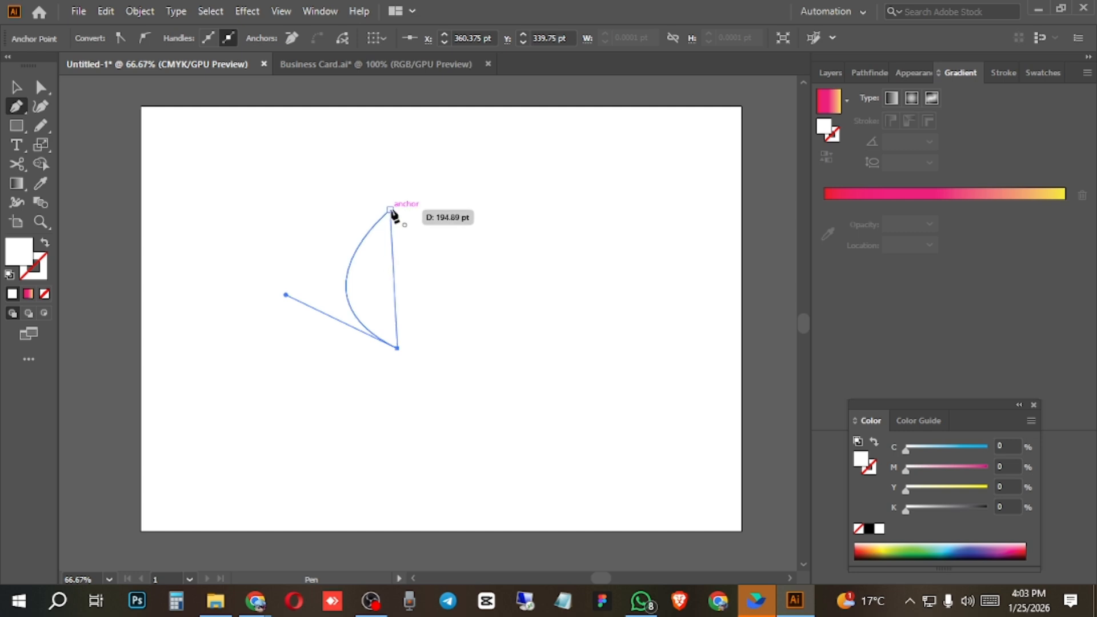
drag(392, 211, 292, 126)
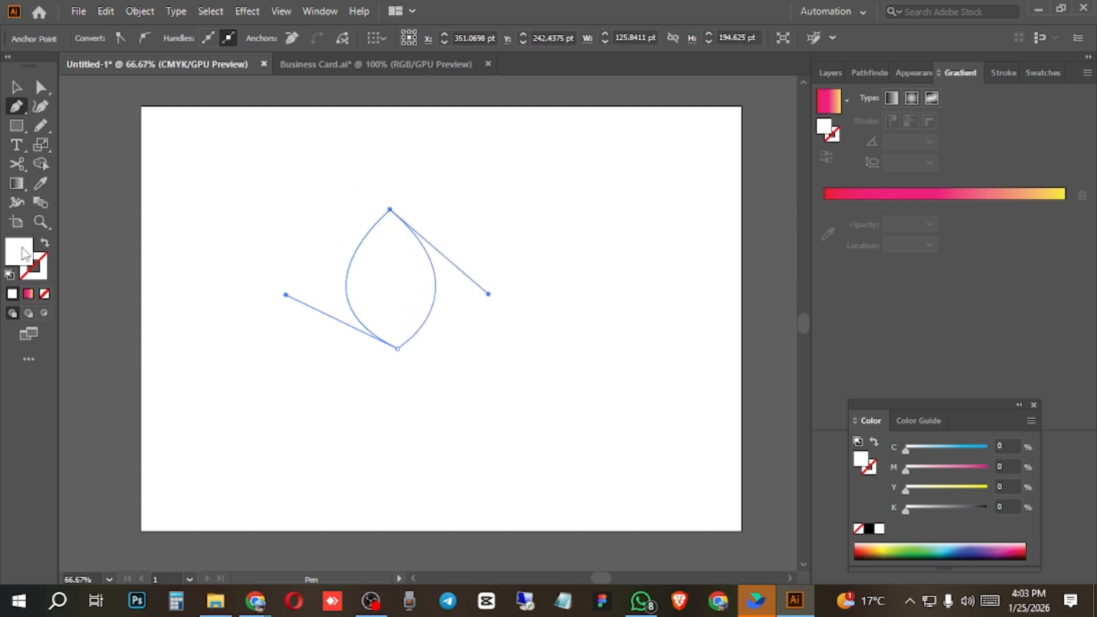
Fill the leaf with green (C 85.17, M 16.24, Y 100, K 4.49) and enlarge it to nearly the artboard's height.
double_click(25, 254)
key(ctrl+v)
key(Return)
key(v)
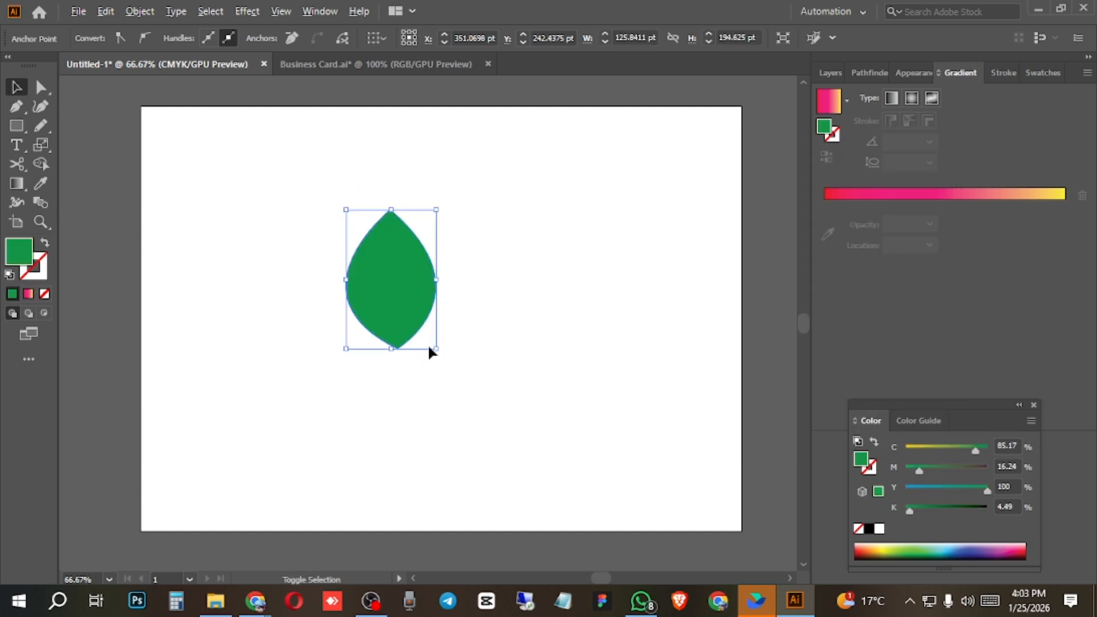
drag(433, 349, 509, 459)
drag(350, 197, 360, 225)
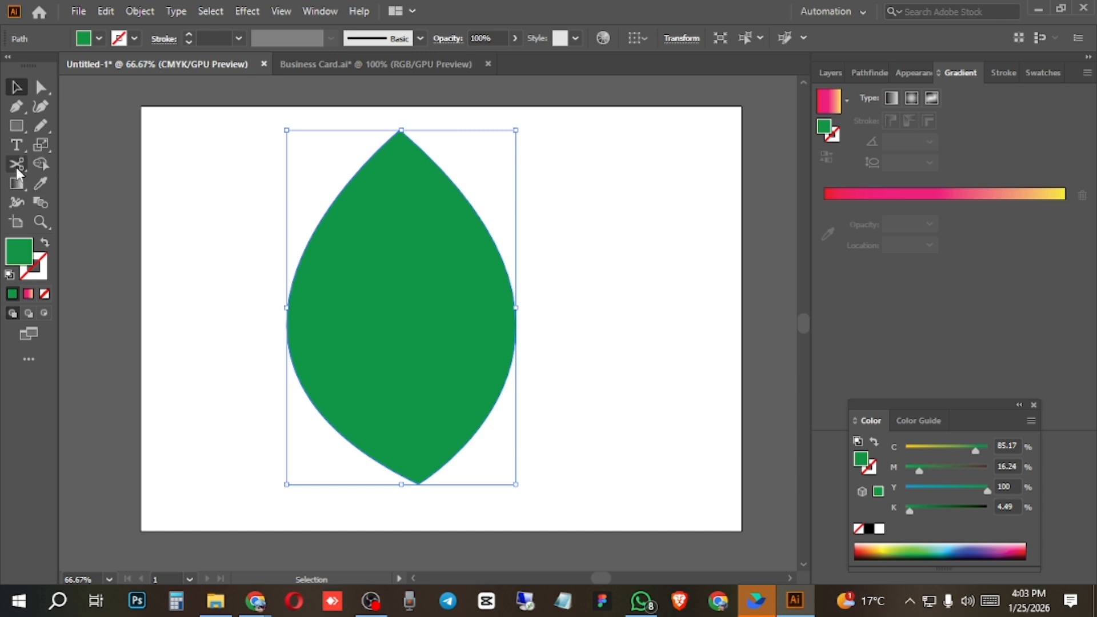
Add several gradient mesh points across the green leaf with the Mesh tool.
drag(16, 183, 86, 207)
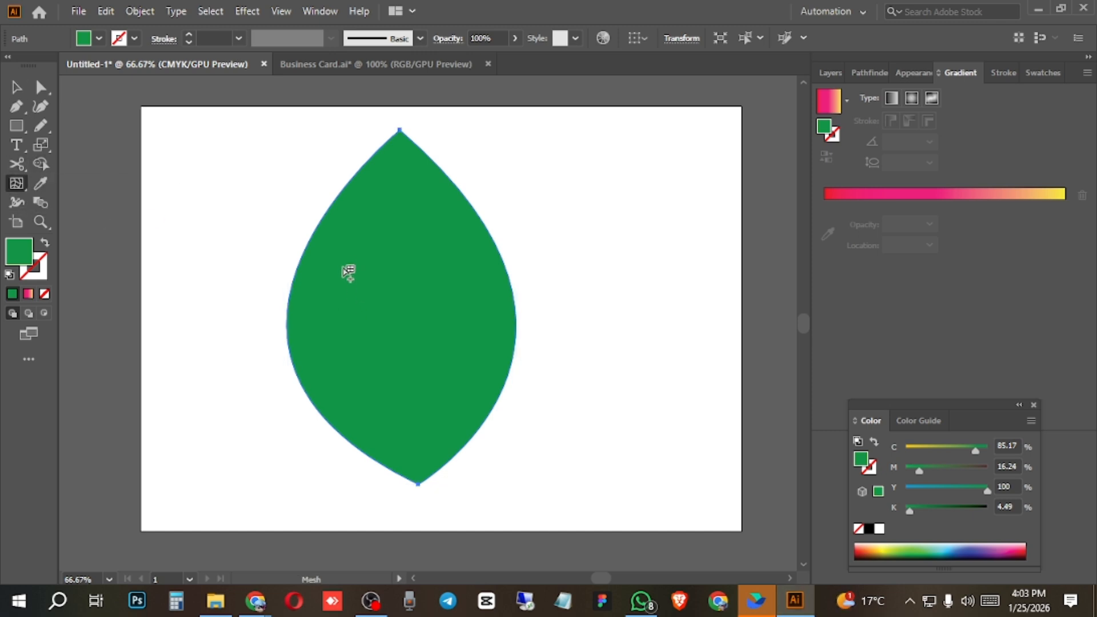
click(313, 323)
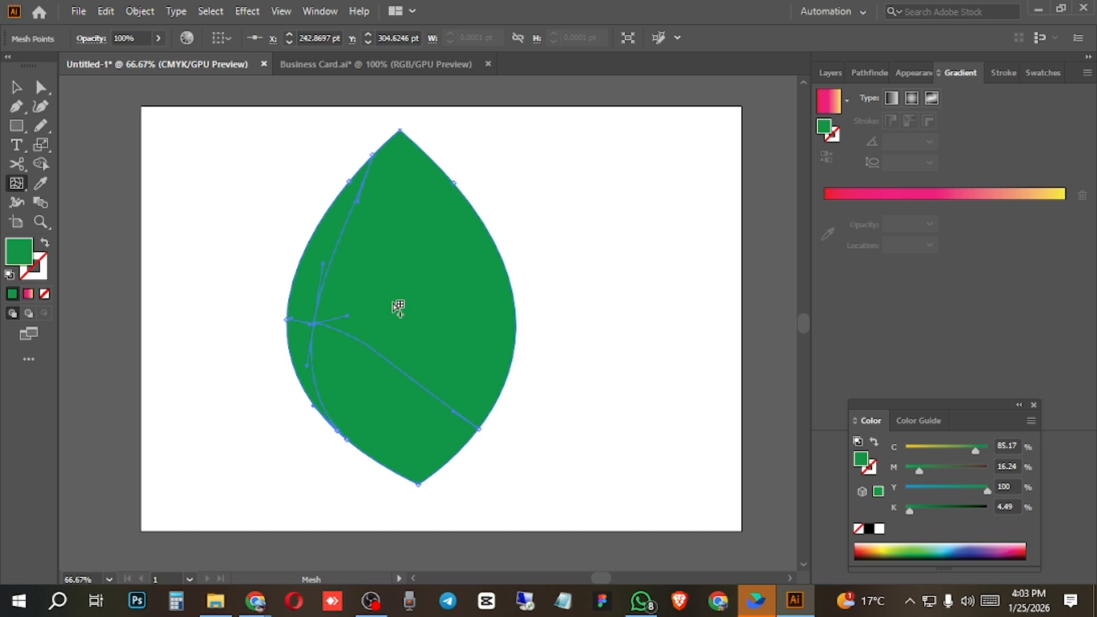
click(378, 300)
click(450, 268)
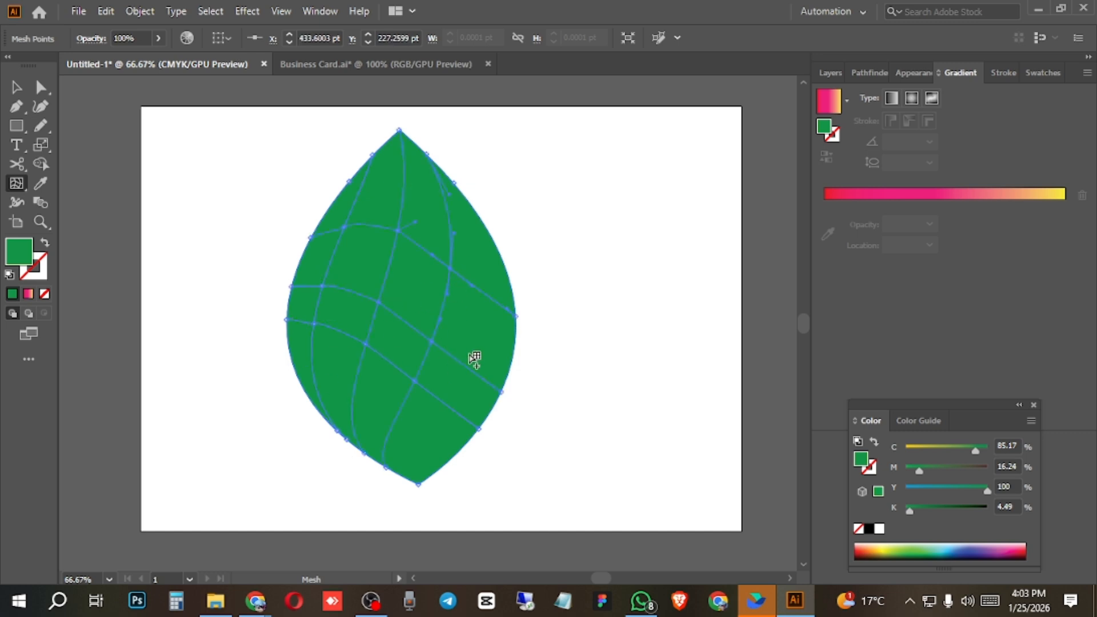
click(480, 350)
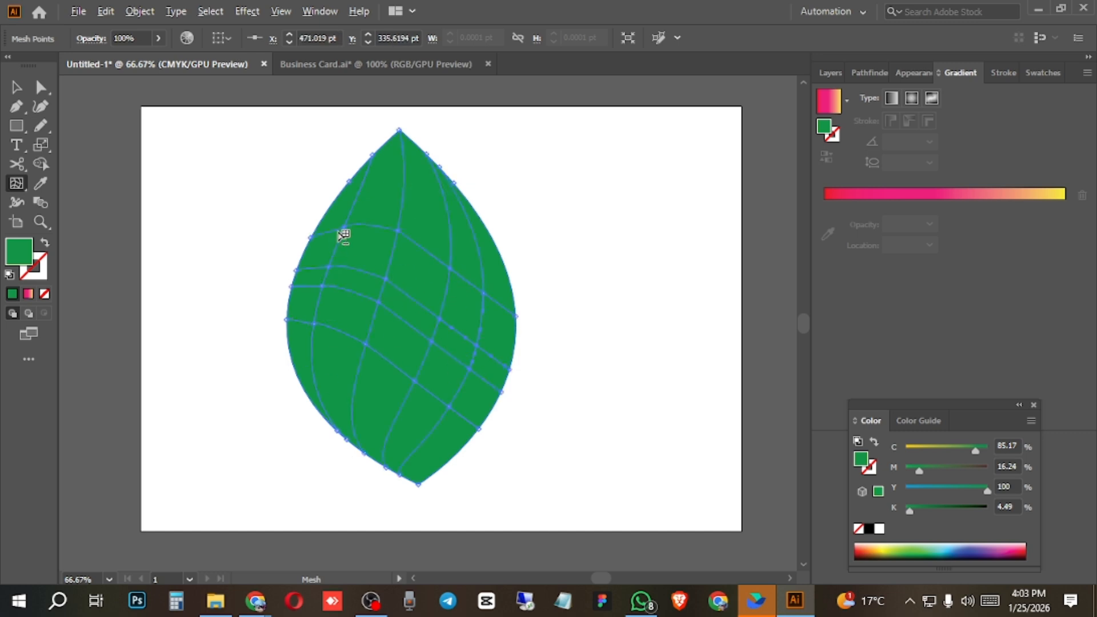
Recolour the leaf's upper-left mesh point bright red (C 3.85, M 100, Y 100, K 0.39).
scroll(360, 212, up, 4)
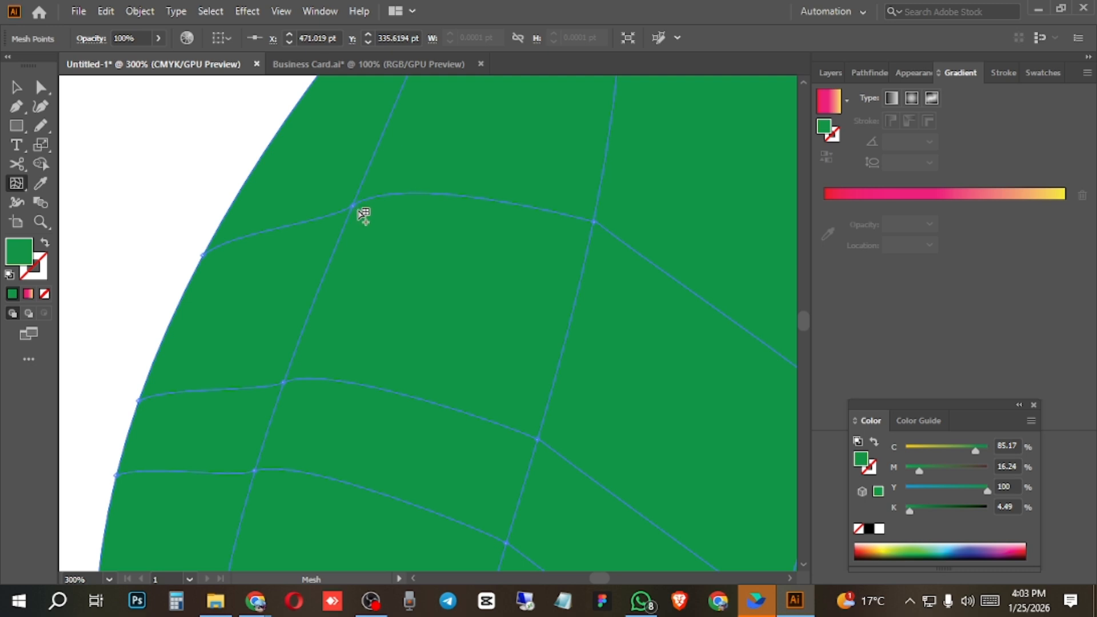
scroll(358, 209, down, 3)
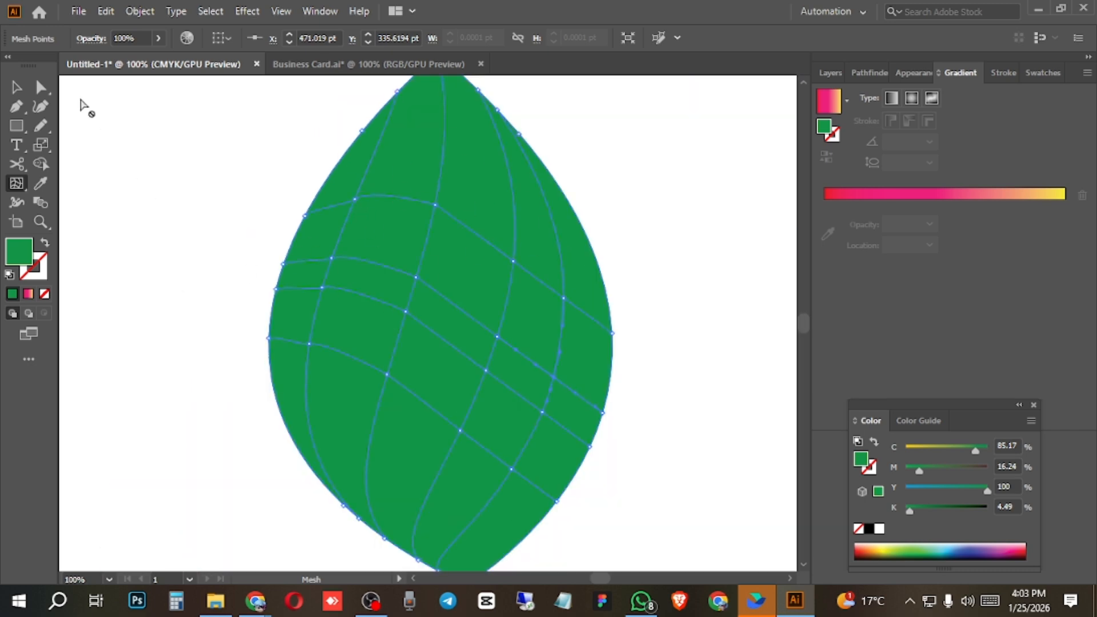
click(40, 88)
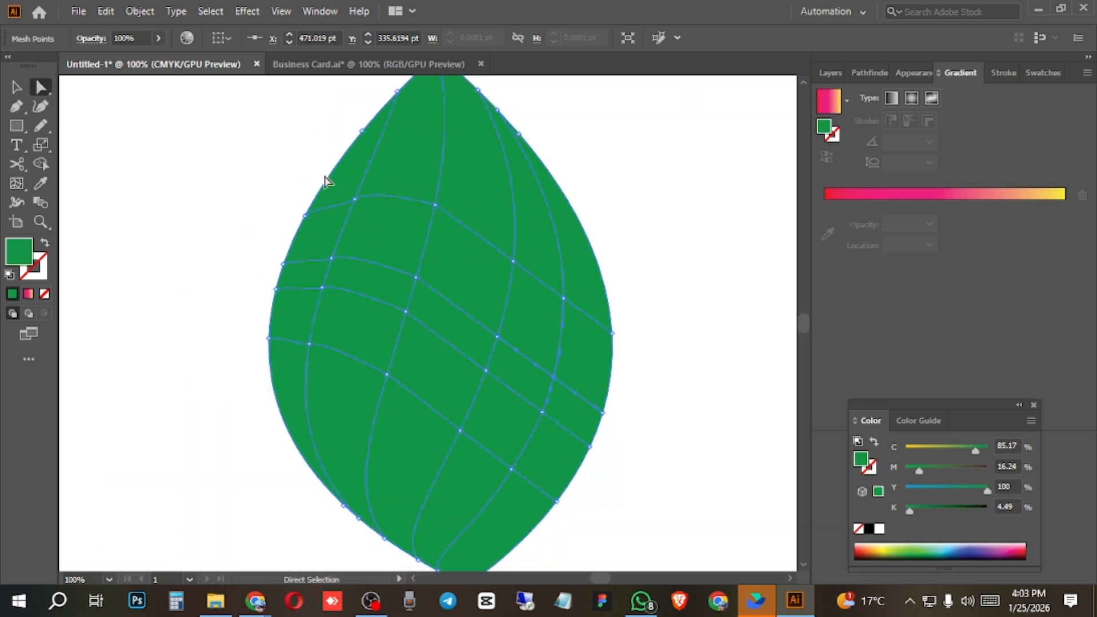
click(358, 201)
double_click(18, 252)
click(748, 187)
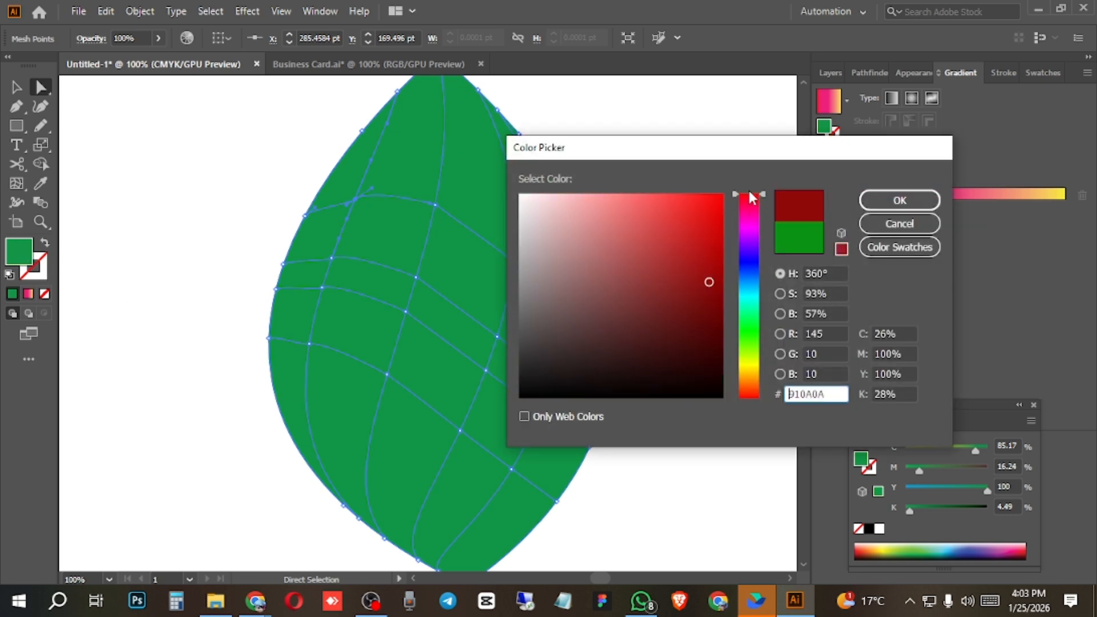
key(Return)
Recolour a mesh point just below and right of the leaf's centre light green (#B2EDCA).
click(484, 371)
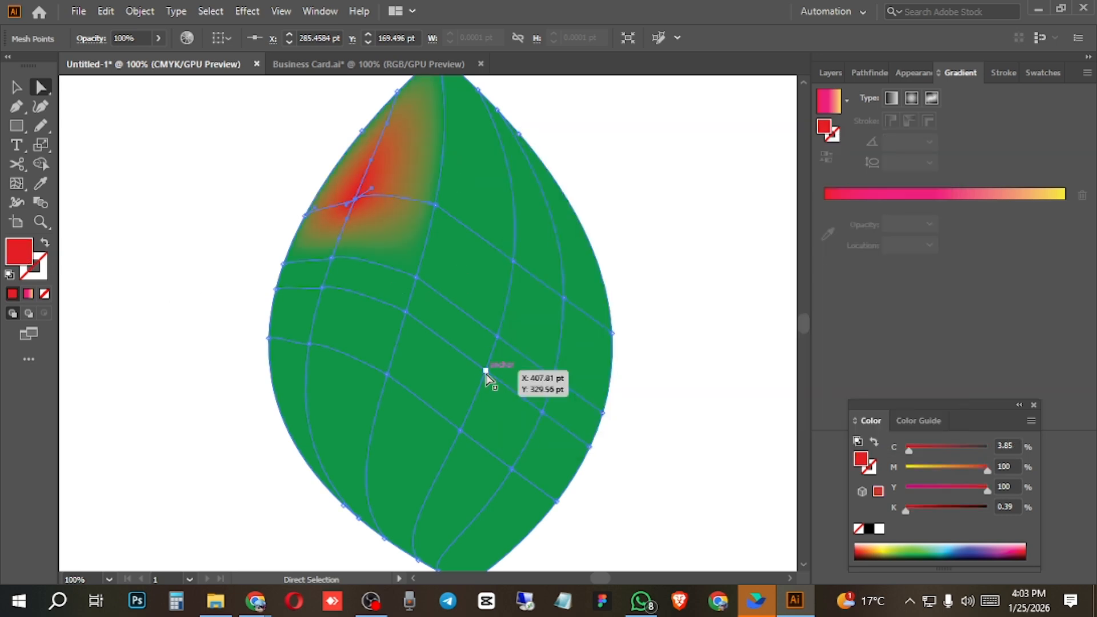
double_click(16, 251)
click(607, 238)
click(568, 206)
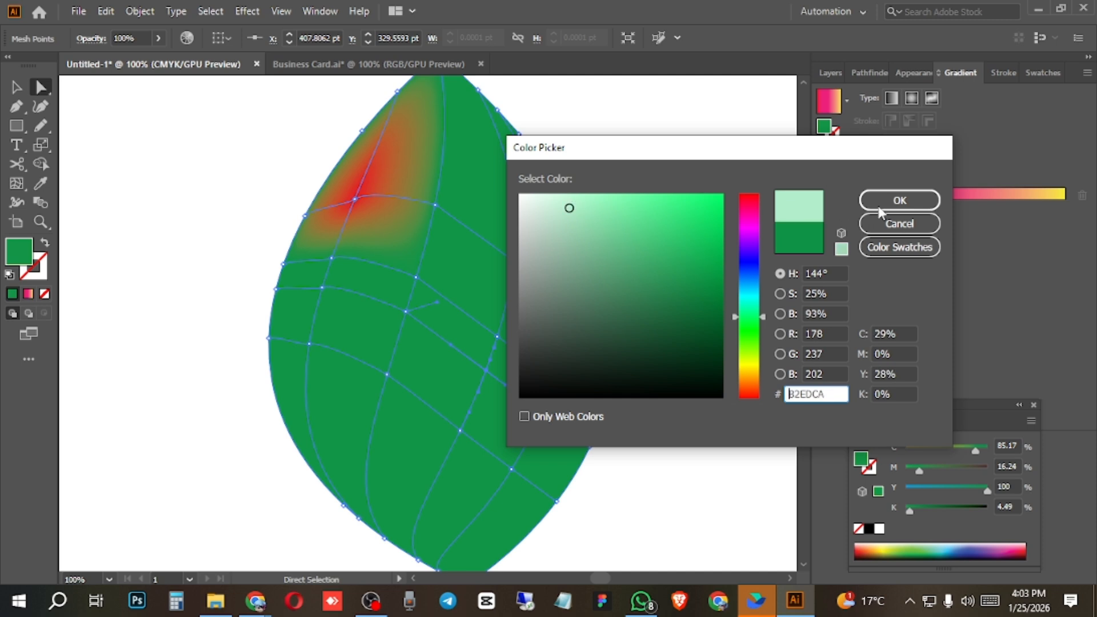
key(Return)
Recolour the mesh point near the leaf's left edge purple.
double_click(16, 251)
click(745, 237)
key(Return)
Select a group of the leaf's mesh points with the Lasso tool.
click(435, 204)
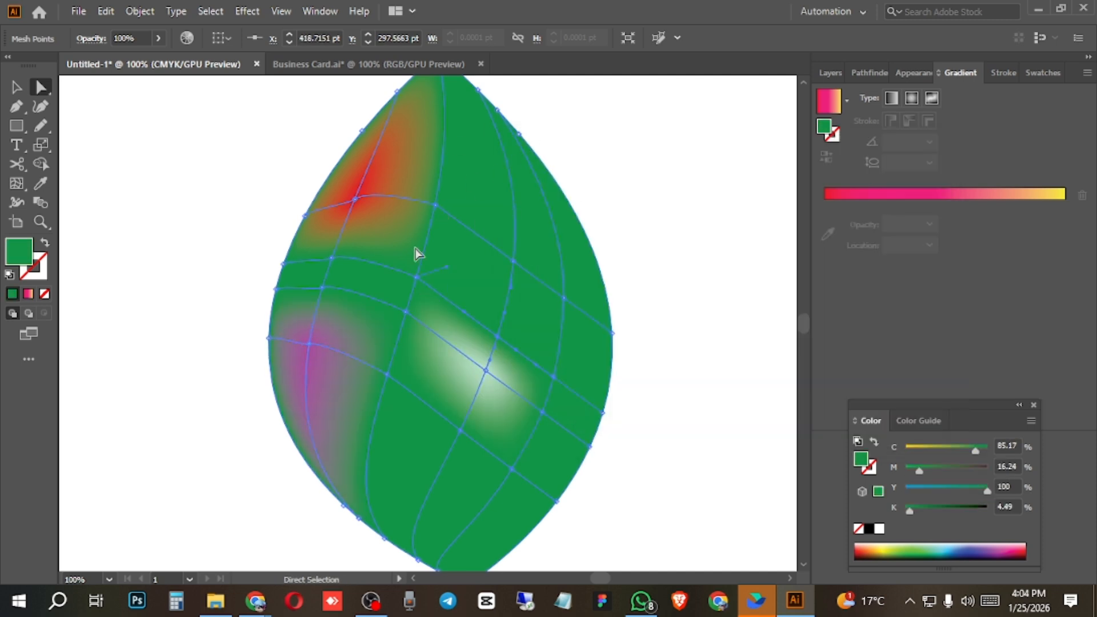
mouse_move(41, 87)
mouse_down()
mouse_move(93, 133)
mouse_move(146, 133)
mouse_up()
mouse_move(459, 145)
mouse_down()
mouse_move(440, 319)
mouse_move(385, 401)
mouse_move(362, 347)
mouse_move(377, 263)
mouse_move(398, 184)
mouse_move(457, 153)
mouse_up()
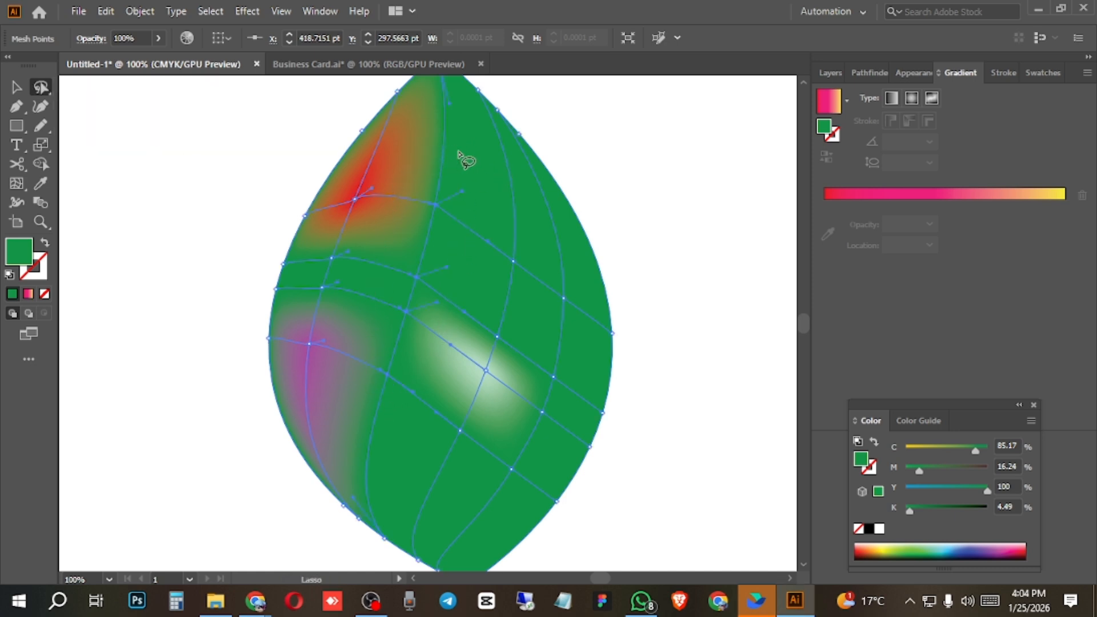
Recolour the lassoed column of mesh points just left of the leaf's centre magenta-purple.
double_click(19, 254)
click(748, 226)
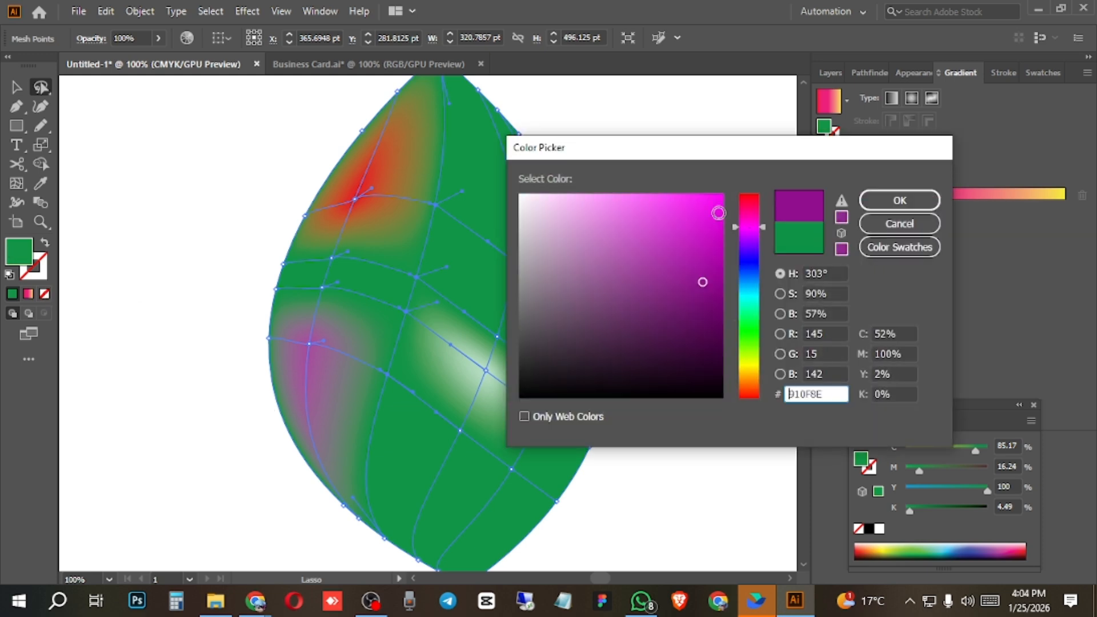
click(721, 199)
click(878, 207)
Lasso the column of mesh points just right of the leaf's centre and recolour it yellow (#FFEC00).
mouse_move(533, 201)
mouse_down()
mouse_move(527, 324)
mouse_move(500, 428)
mouse_move(455, 464)
mouse_move(428, 460)
mouse_move(484, 229)
mouse_move(530, 207)
mouse_up()
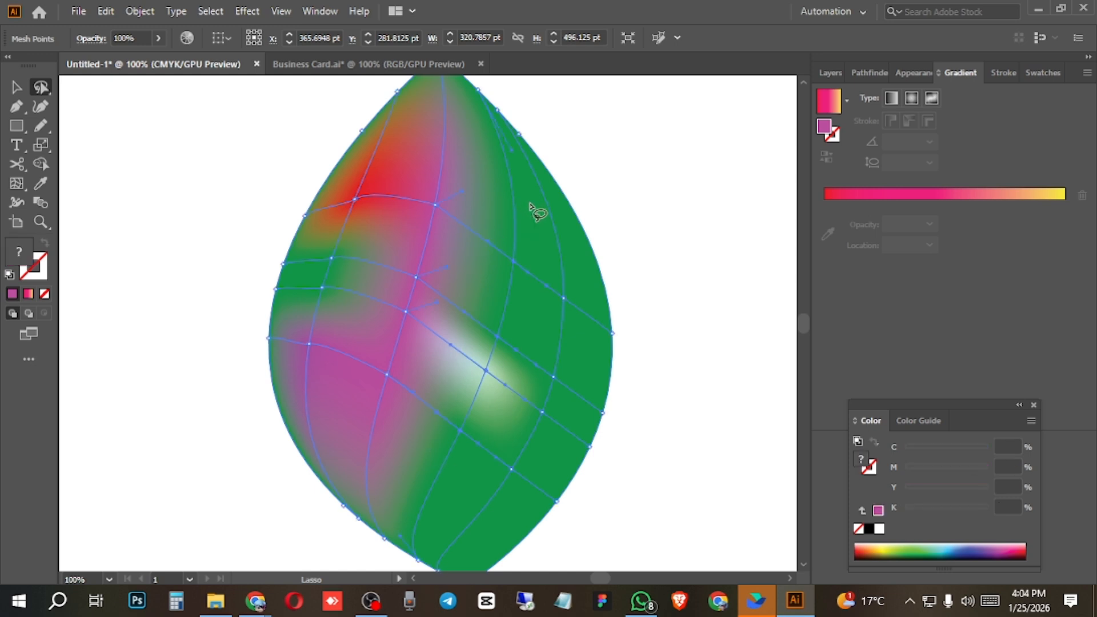
double_click(18, 250)
drag(740, 399, 749, 378)
click(722, 196)
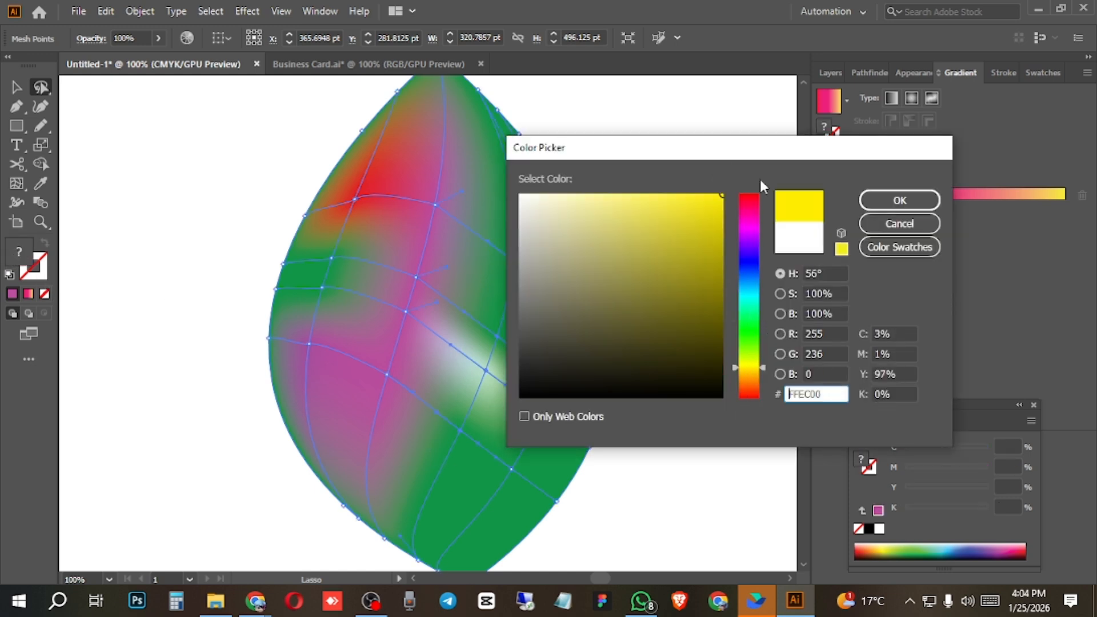
click(899, 200)
Lasso the mesh points along the leaf's right edge, recolour them red (C 0, M 92.38, Y 100, K 0) and deselect the leaf.
mouse_move(620, 294)
mouse_down()
mouse_move(636, 404)
mouse_move(566, 524)
mouse_move(536, 490)
mouse_move(621, 290)
mouse_up()
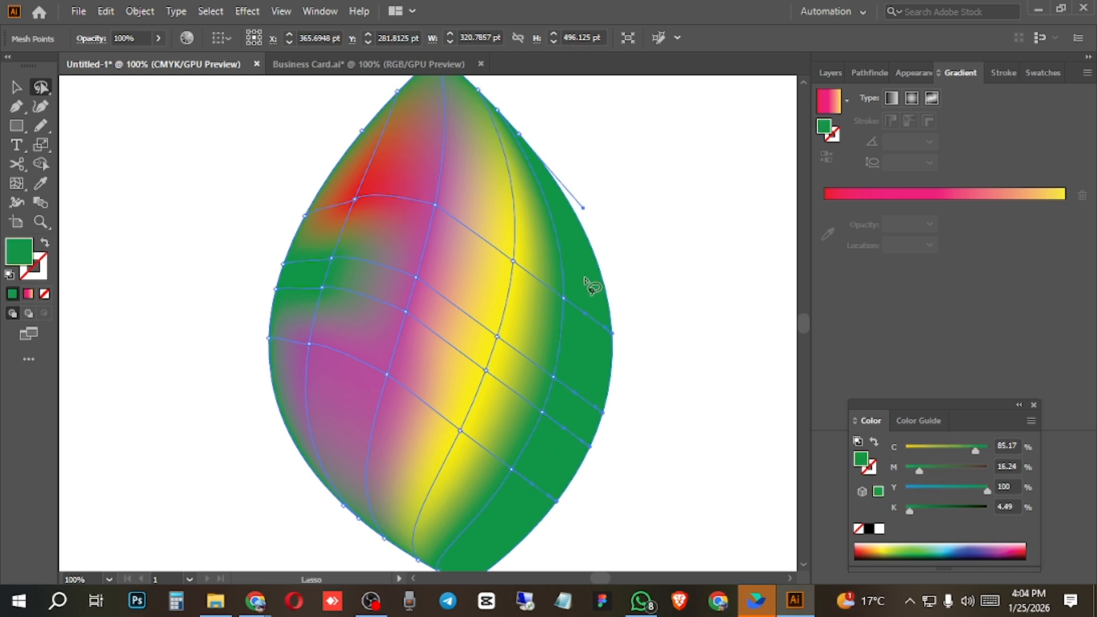
double_click(21, 255)
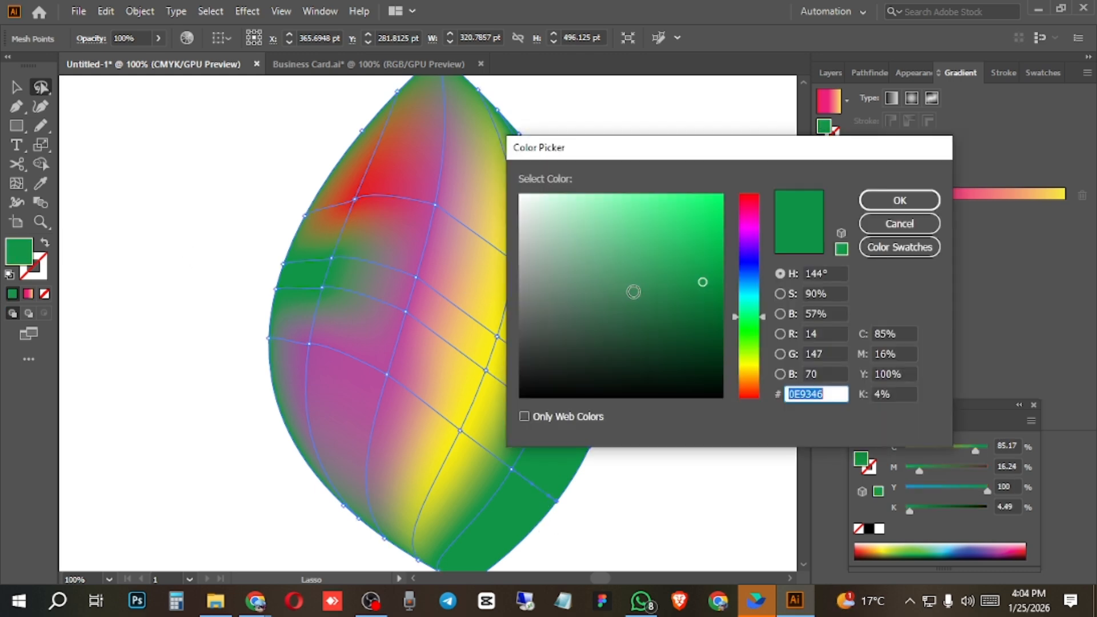
click(749, 387)
drag(702, 277, 730, 179)
click(750, 393)
click(871, 201)
key(v)
click(710, 260)
scroll(710, 259, down, 1)
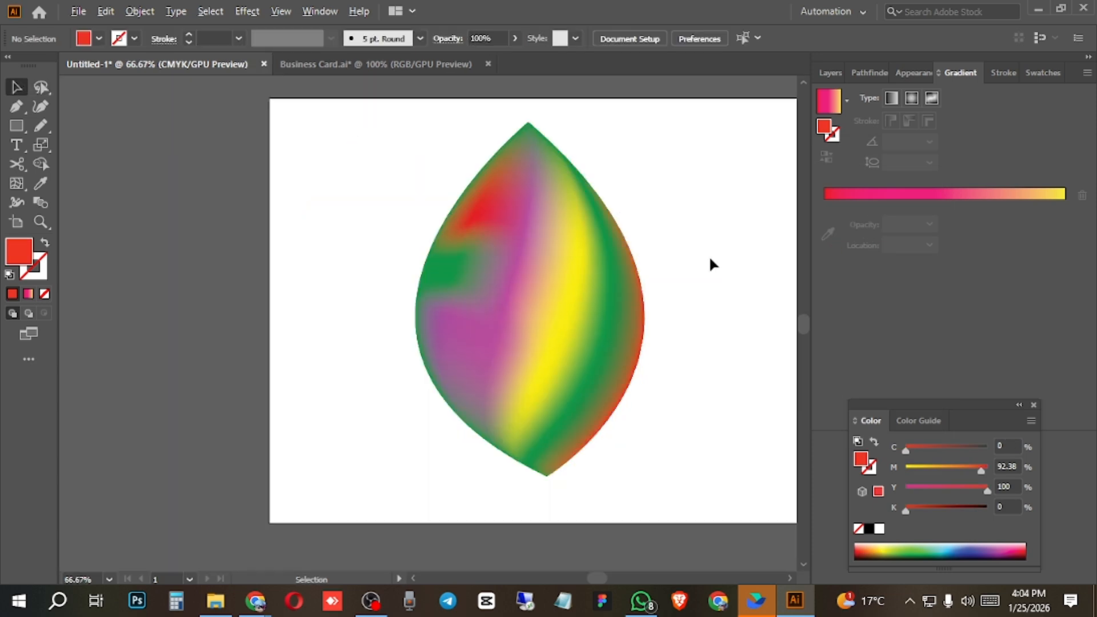
scroll(654, 241, right, 2)
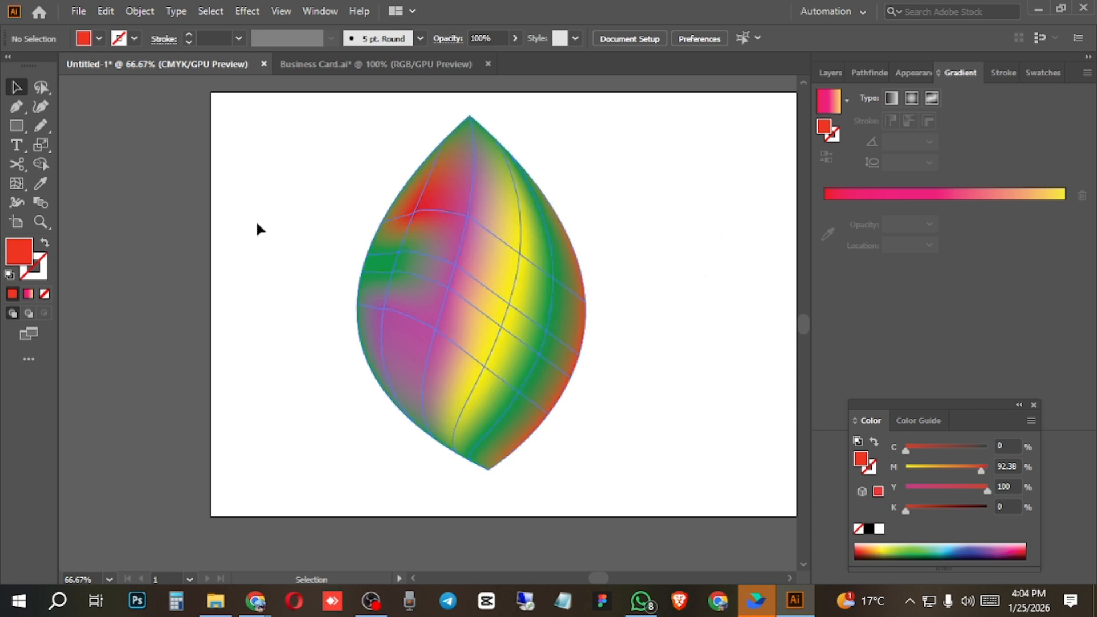
Delete the mesh-coloured leaf from the artboard.
right_click(20, 184)
click(15, 184)
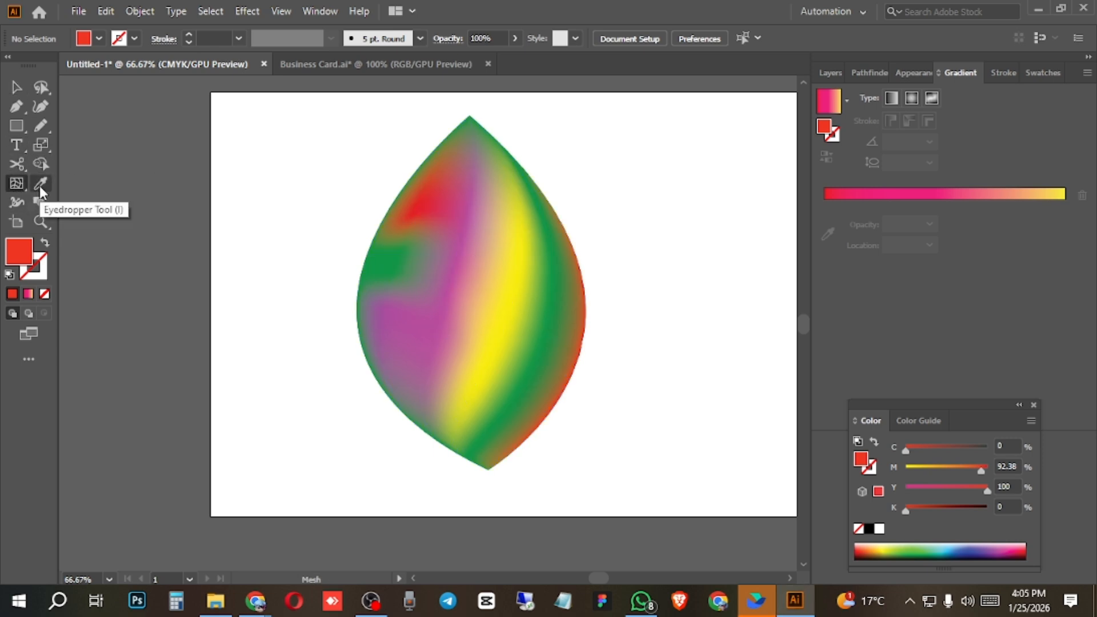
click(16, 87)
click(499, 370)
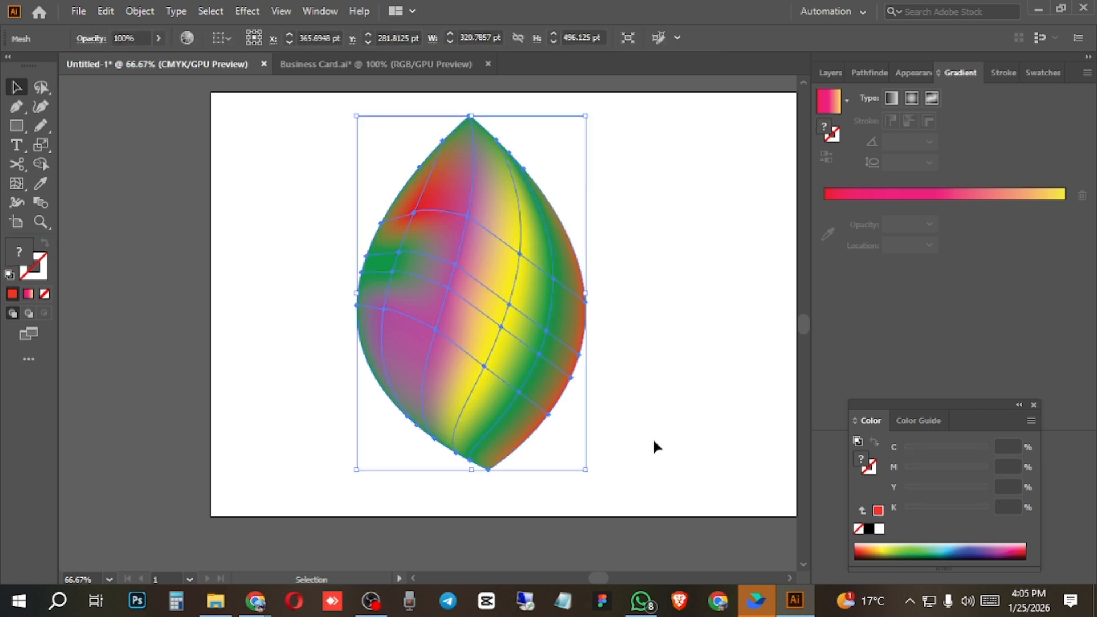
key(Delete)
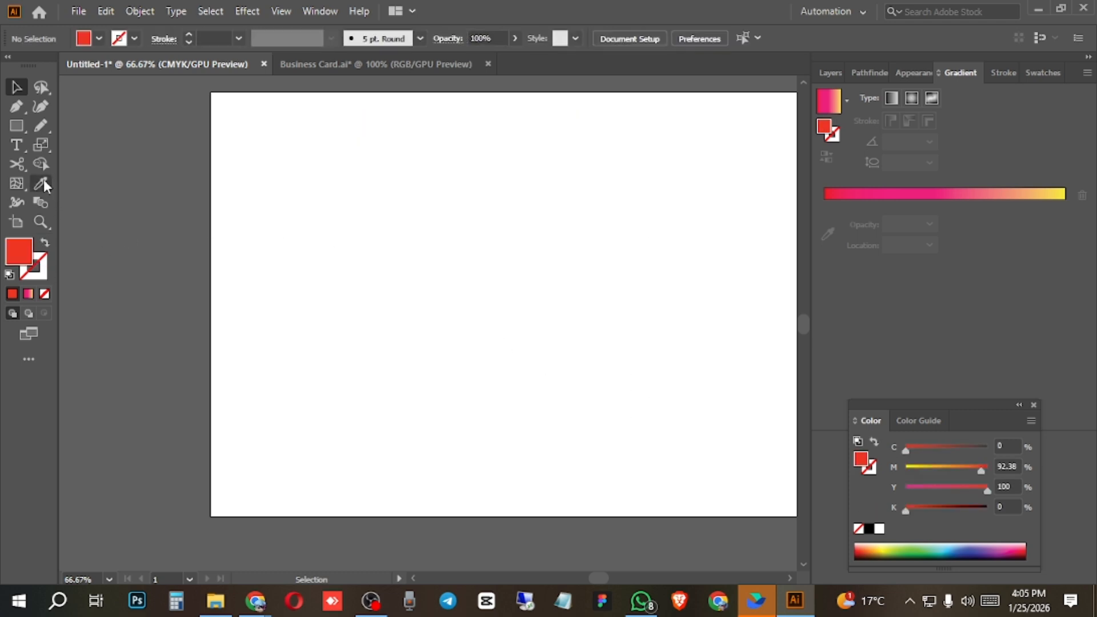
Switch to the Business Card.ai document and bring the logo card into close view.
click(335, 66)
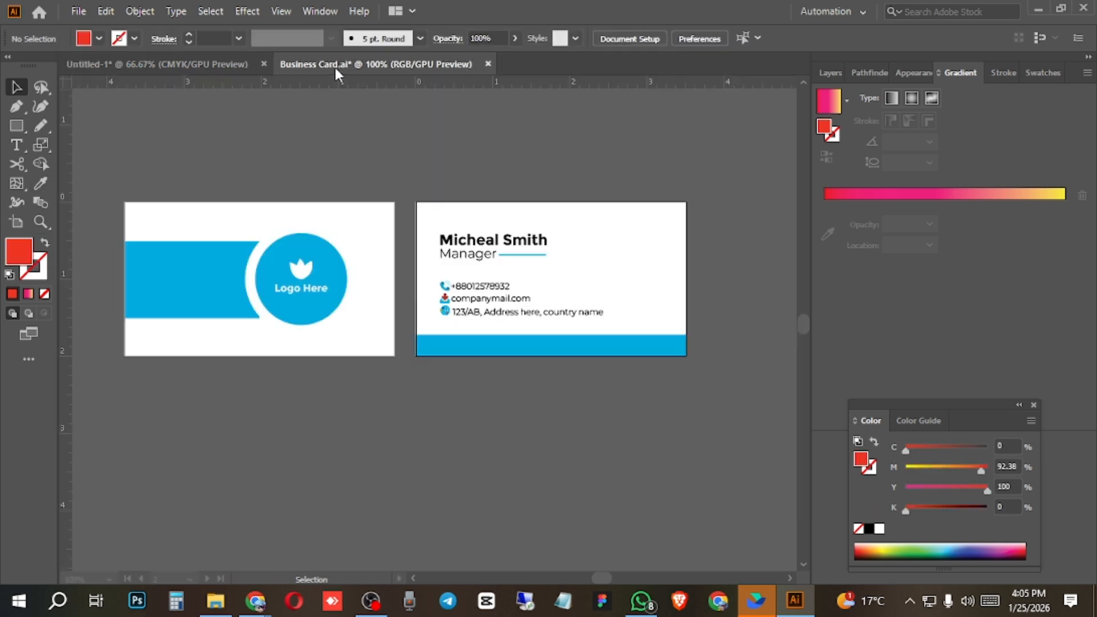
scroll(225, 296, up, 1)
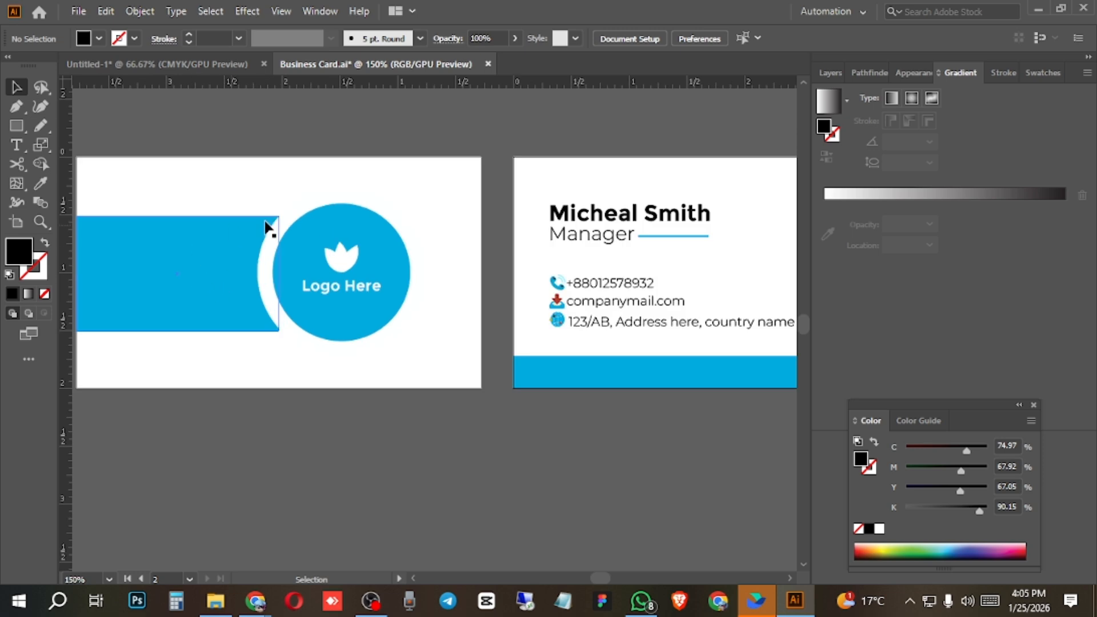
drag(456, 386, 554, 379)
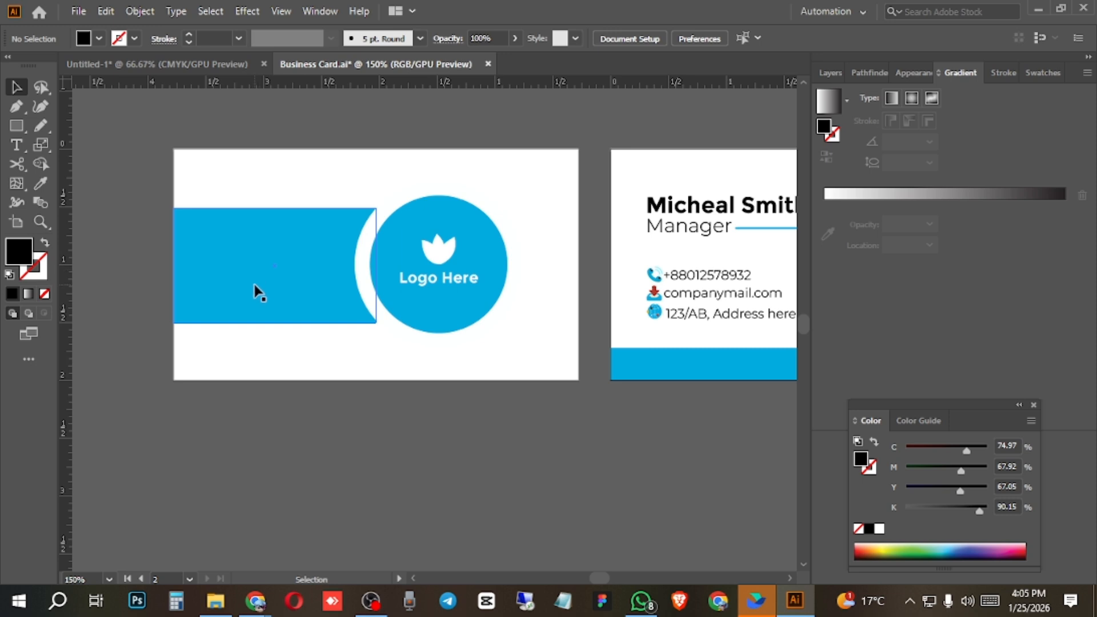
click(212, 250)
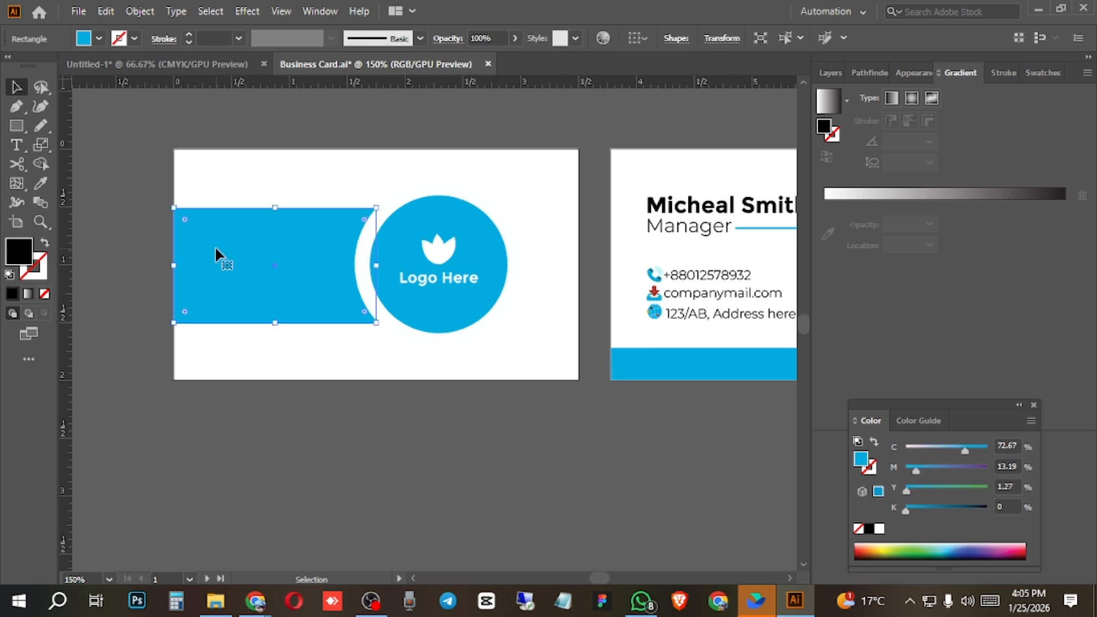
double_click(27, 262)
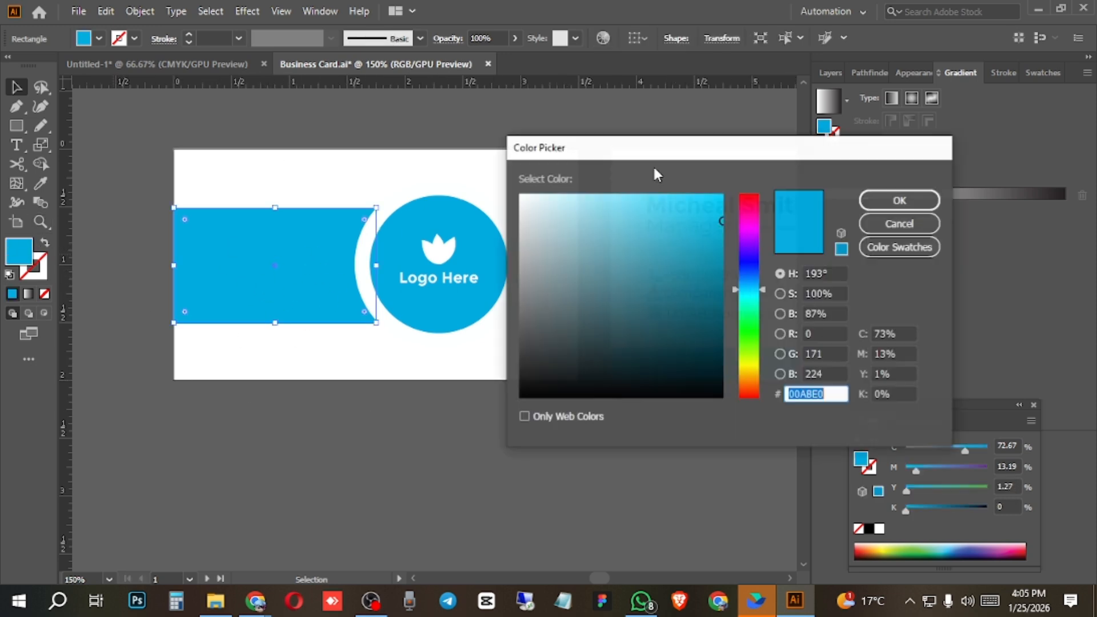
mouse_move(709, 234)
mouse_down()
mouse_move(715, 245)
mouse_move(697, 231)
mouse_move(714, 239)
mouse_up()
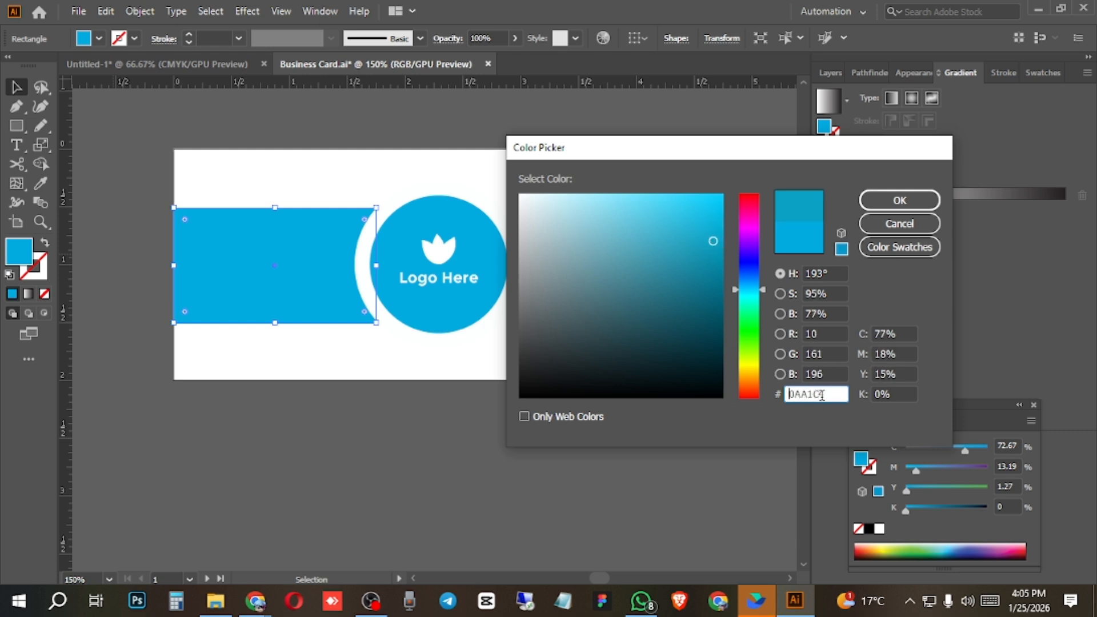
drag(821, 395, 775, 393)
drag(718, 239, 722, 234)
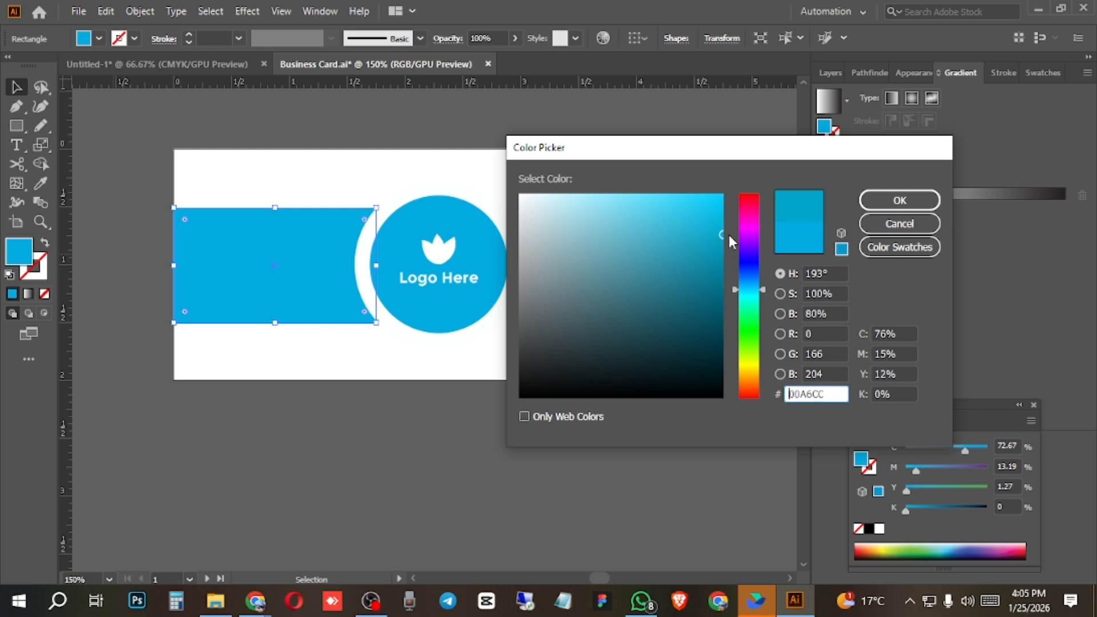
click(901, 222)
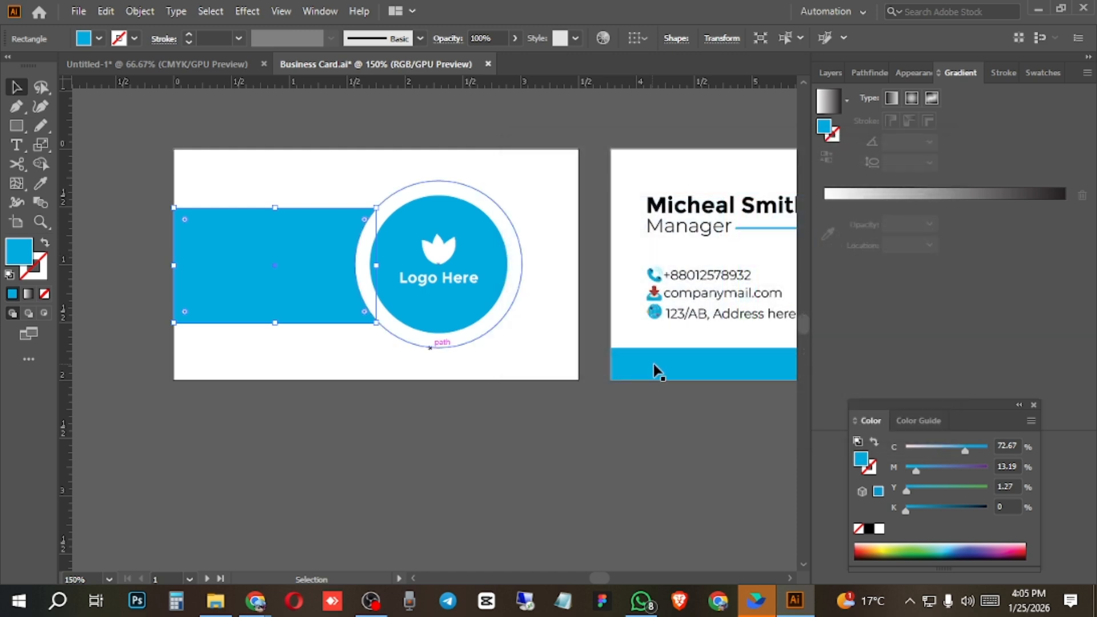
Recolour the bar along the contact card's lower edge dark teal (C 93.87, M 58.41, Y 46.66, K 28.42) and deselect it.
click(653, 372)
double_click(19, 251)
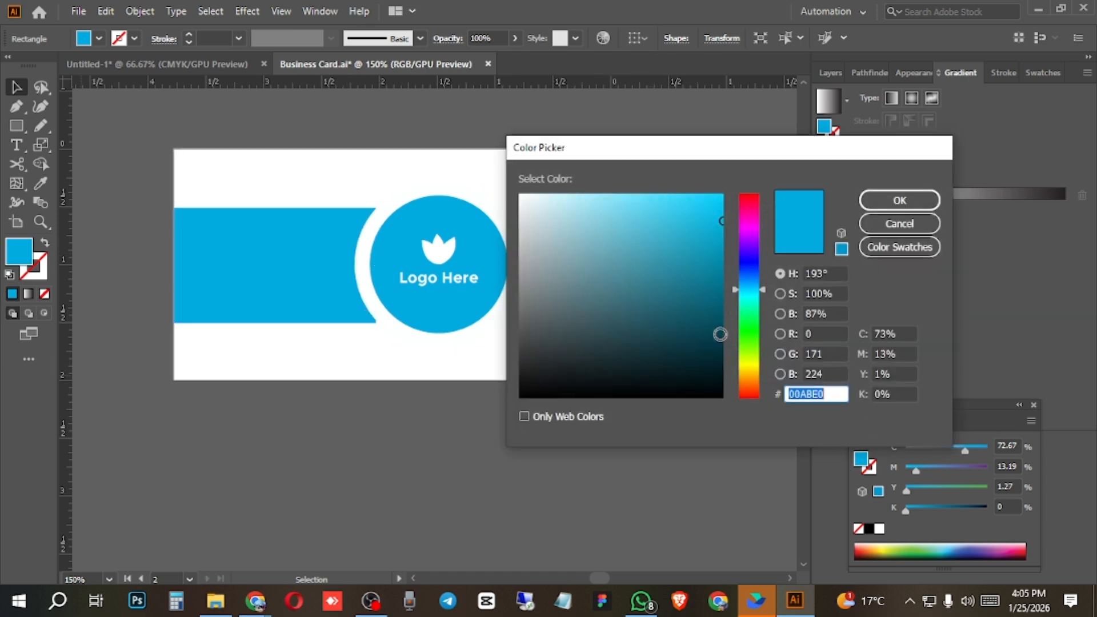
click(717, 321)
click(896, 203)
drag(695, 382, 626, 376)
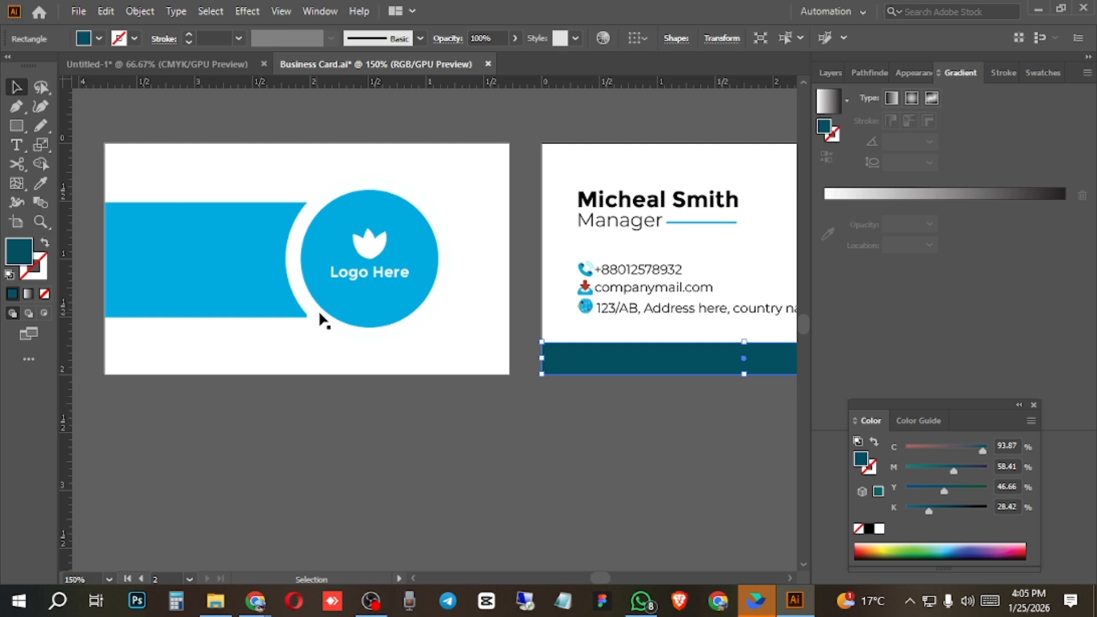
click(530, 447)
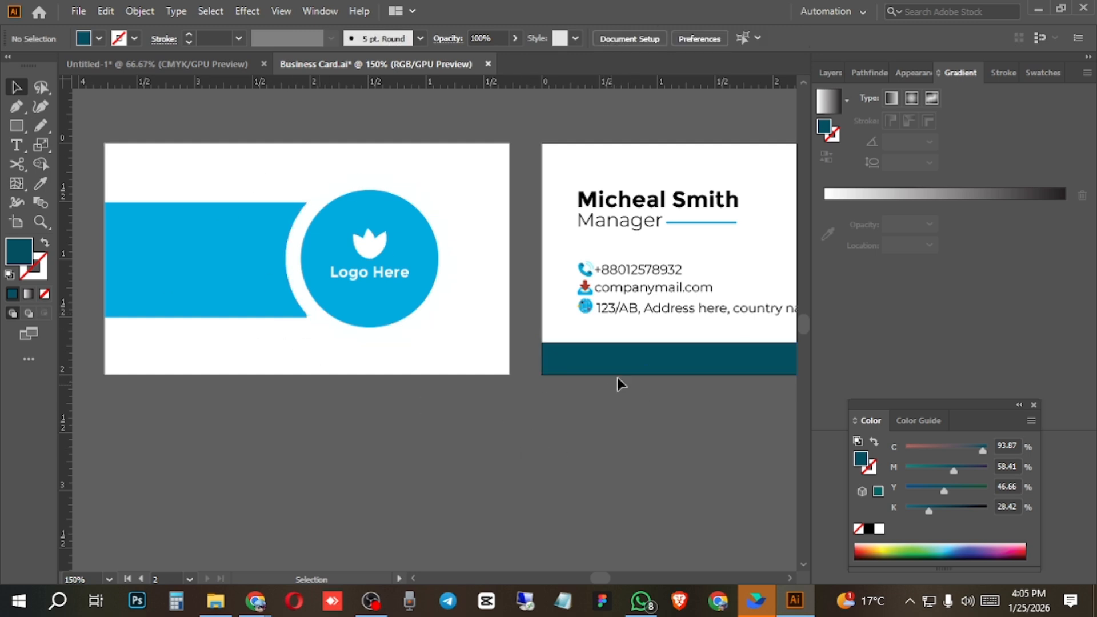
Match the contact card's lower bar to the logo card's blue band by sampling its colour with the Eyedropper.
click(638, 366)
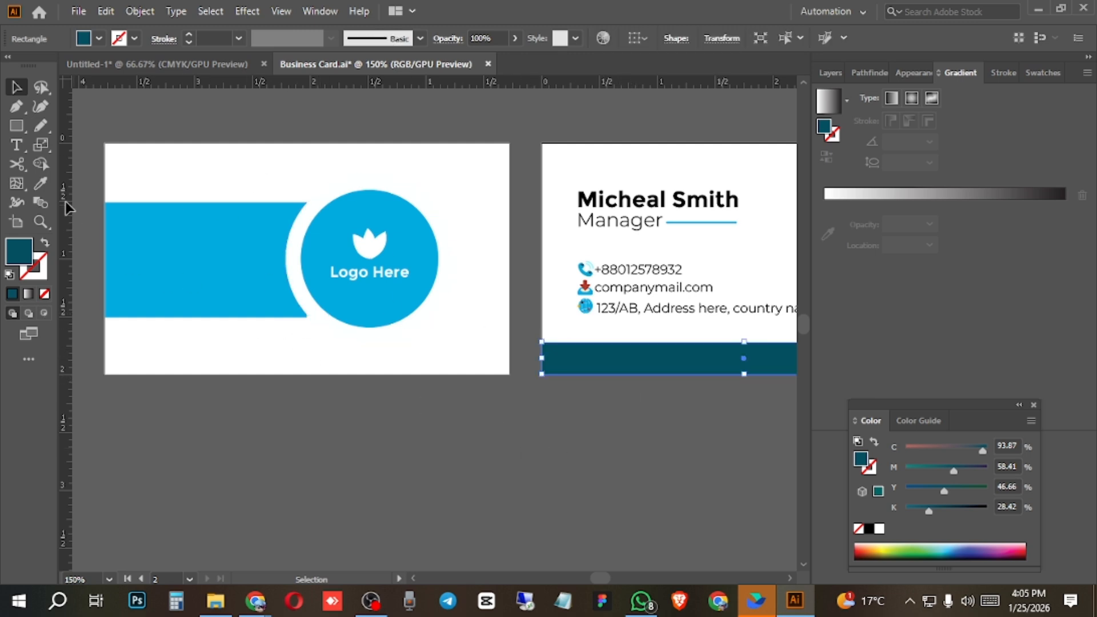
click(45, 182)
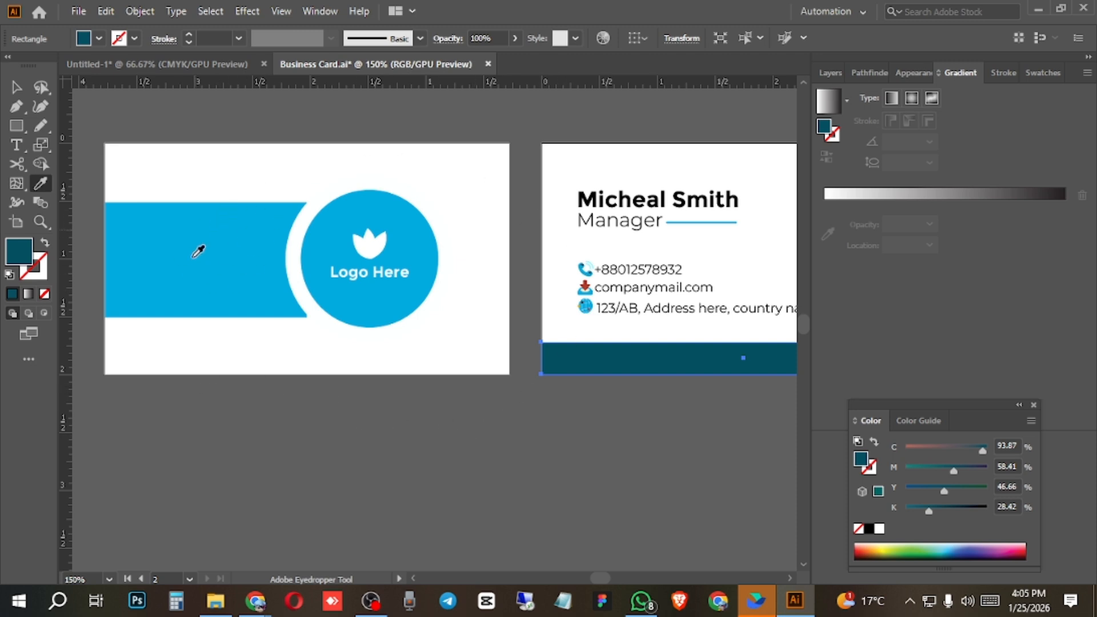
click(223, 252)
click(19, 86)
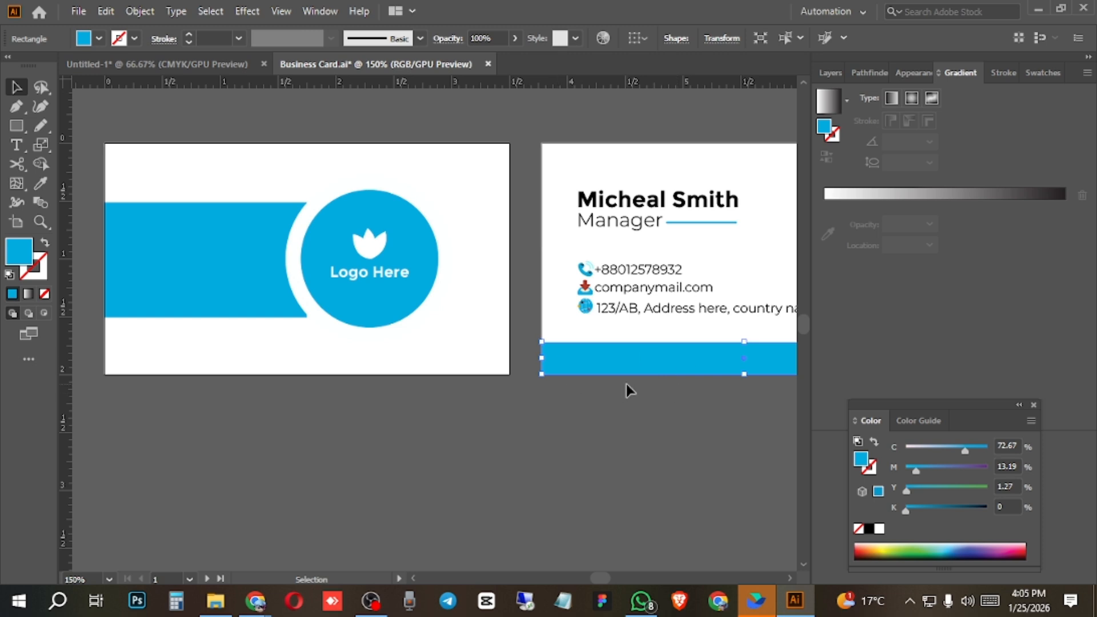
Draw three separate blue rectangles in a row below the business cards: one narrow, one wide and one nearly square.
click(15, 127)
click(74, 123)
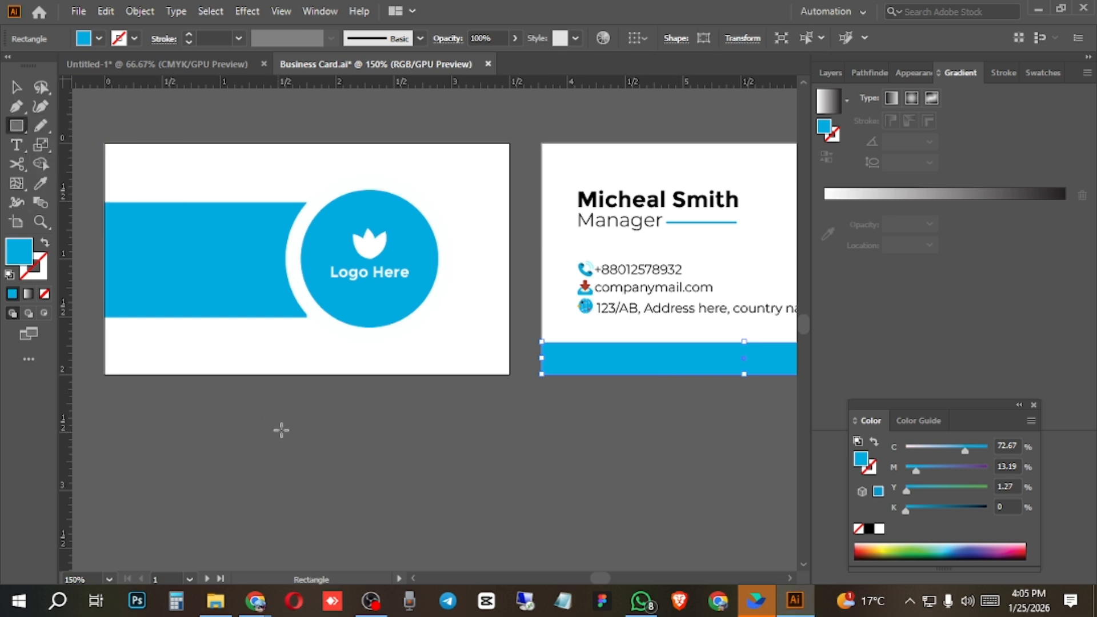
drag(286, 424, 314, 515)
drag(368, 430, 526, 521)
drag(597, 424, 692, 509)
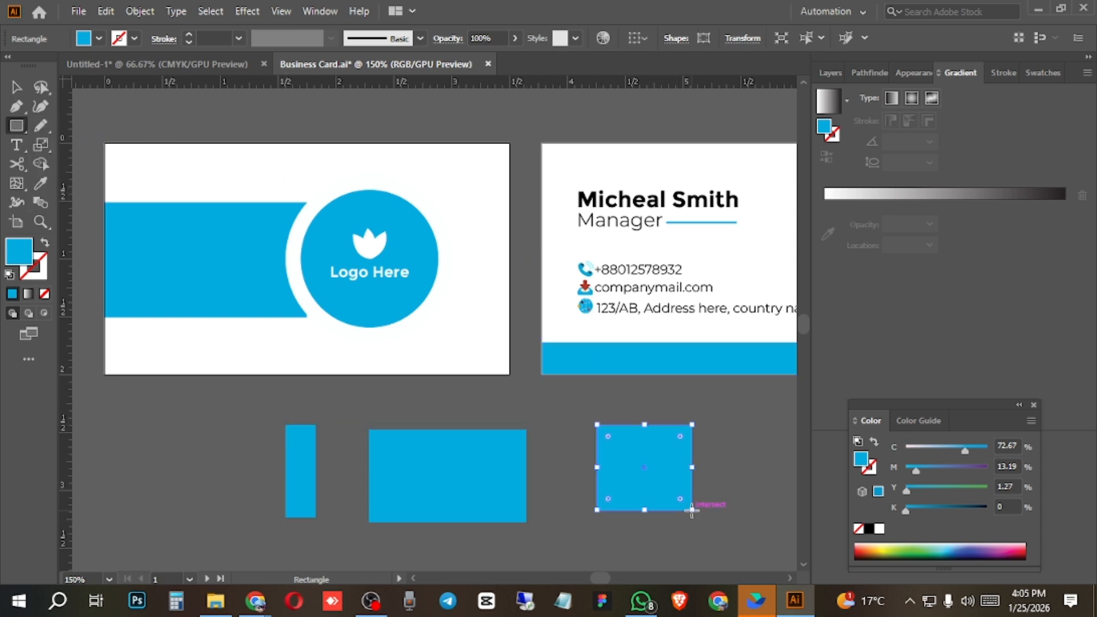
Fill the wide middle rectangle red (C 11.76, M 100, Y 100, K 3.14) from the colour spectrum.
click(16, 86)
click(428, 449)
click(938, 546)
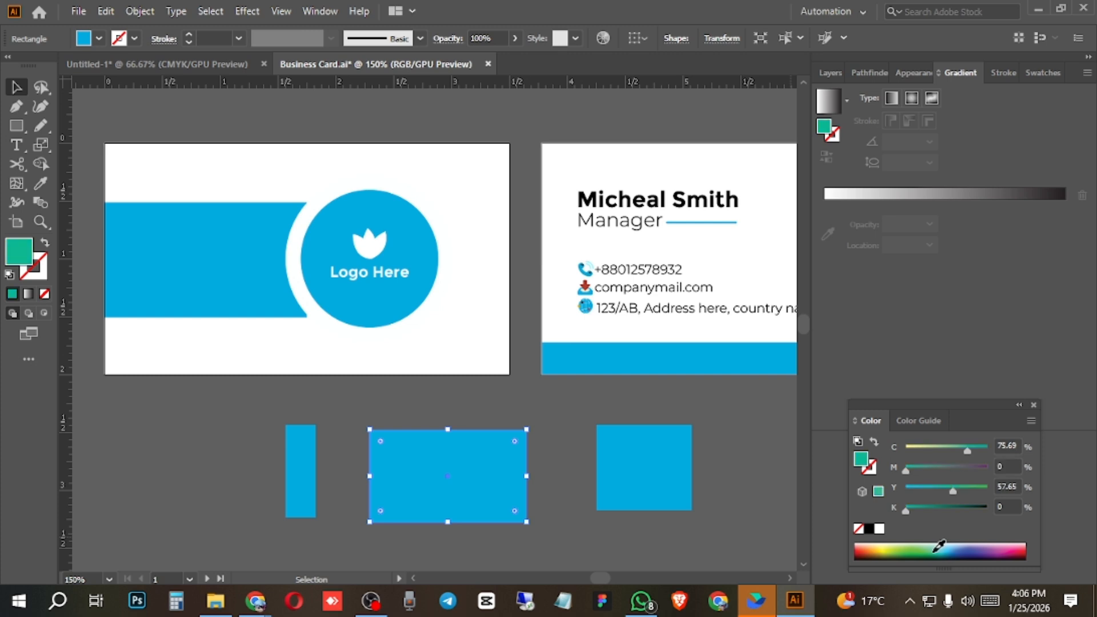
click(1012, 546)
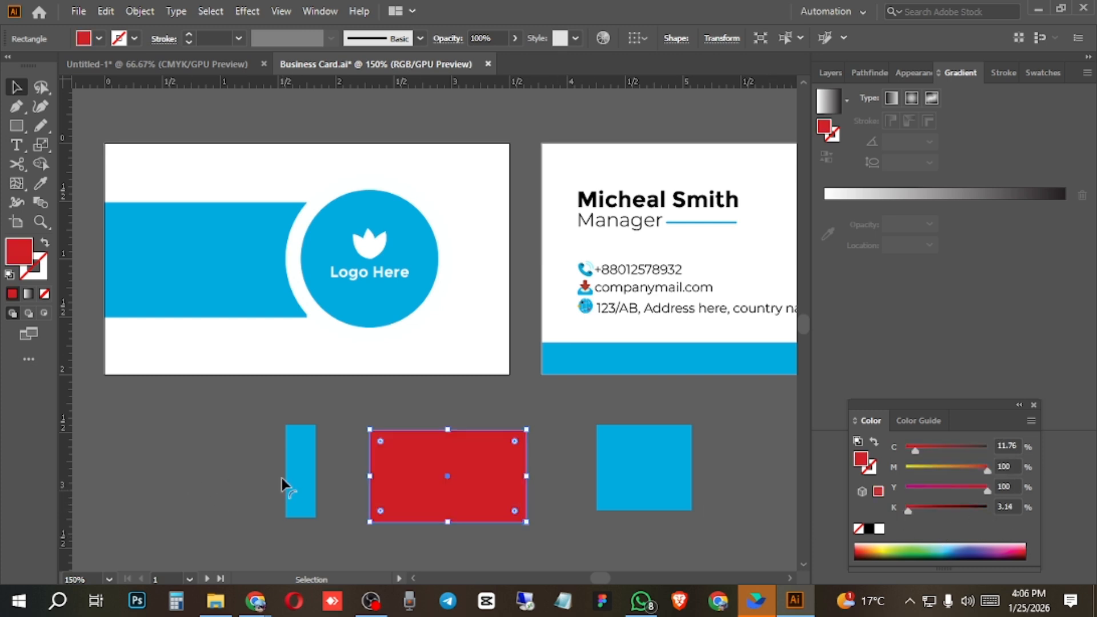
Apply the middle rectangle's red fill to the nearly square rectangle with the Eyedropper.
scroll(376, 434, down, 2)
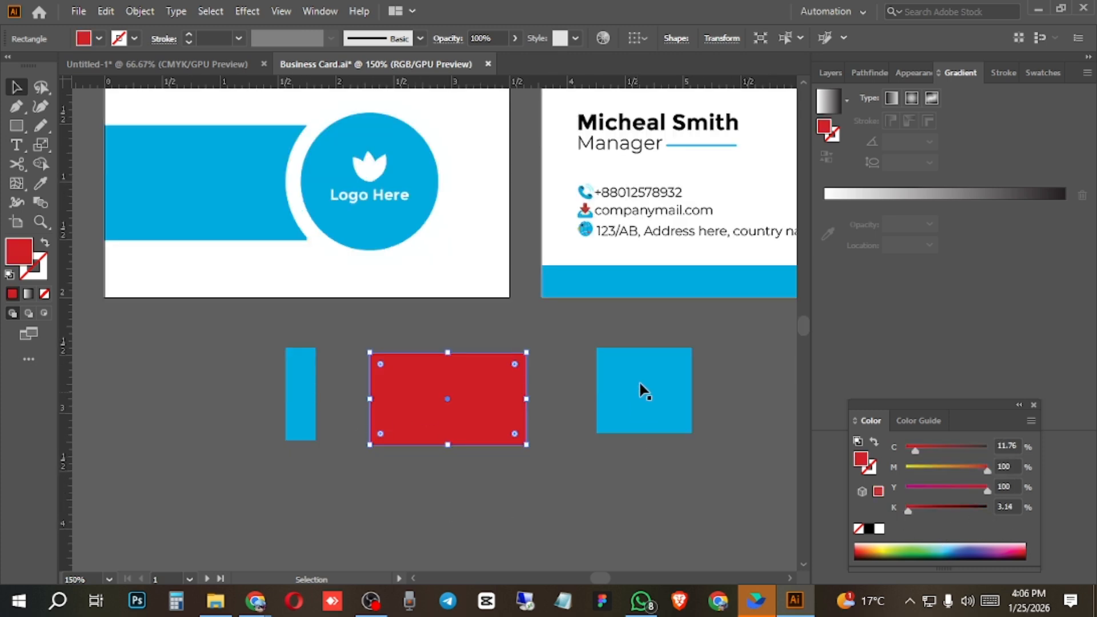
click(644, 391)
click(40, 183)
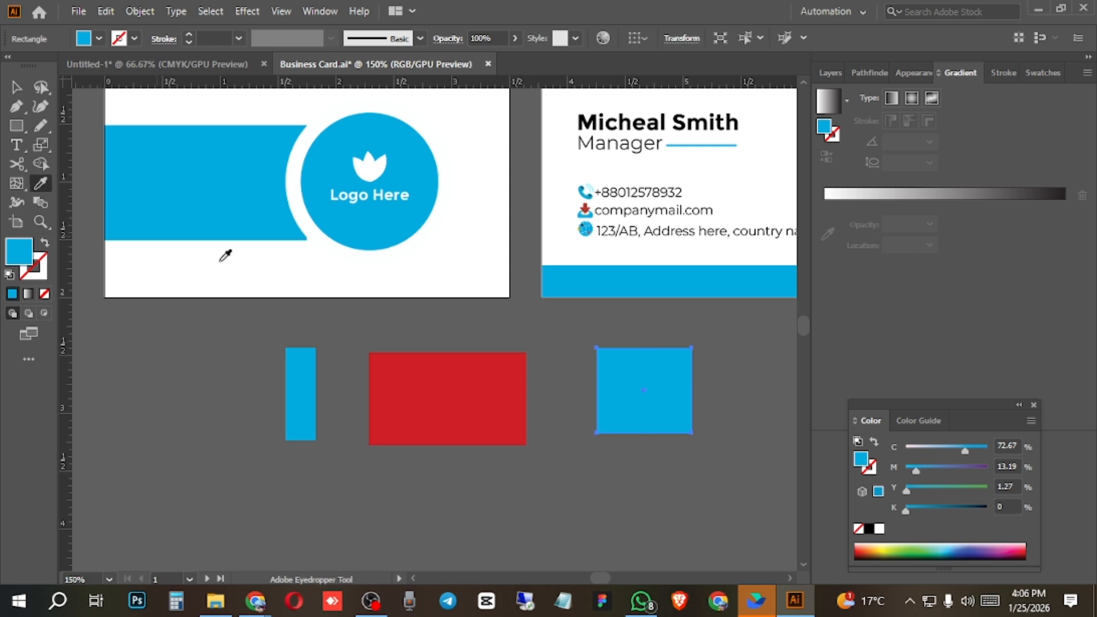
click(441, 399)
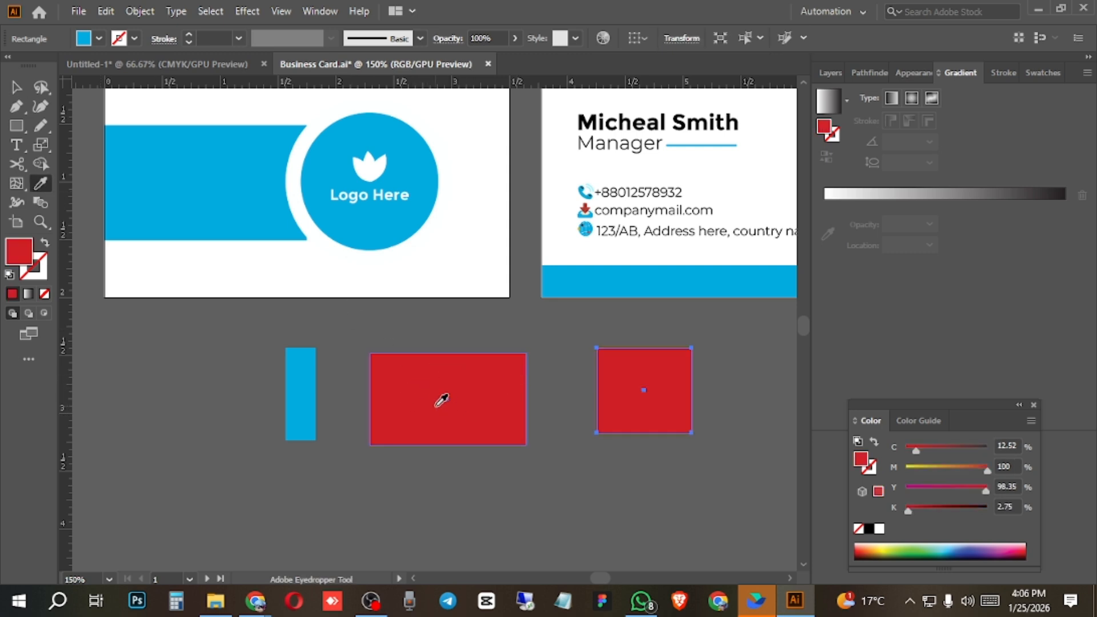
key(v)
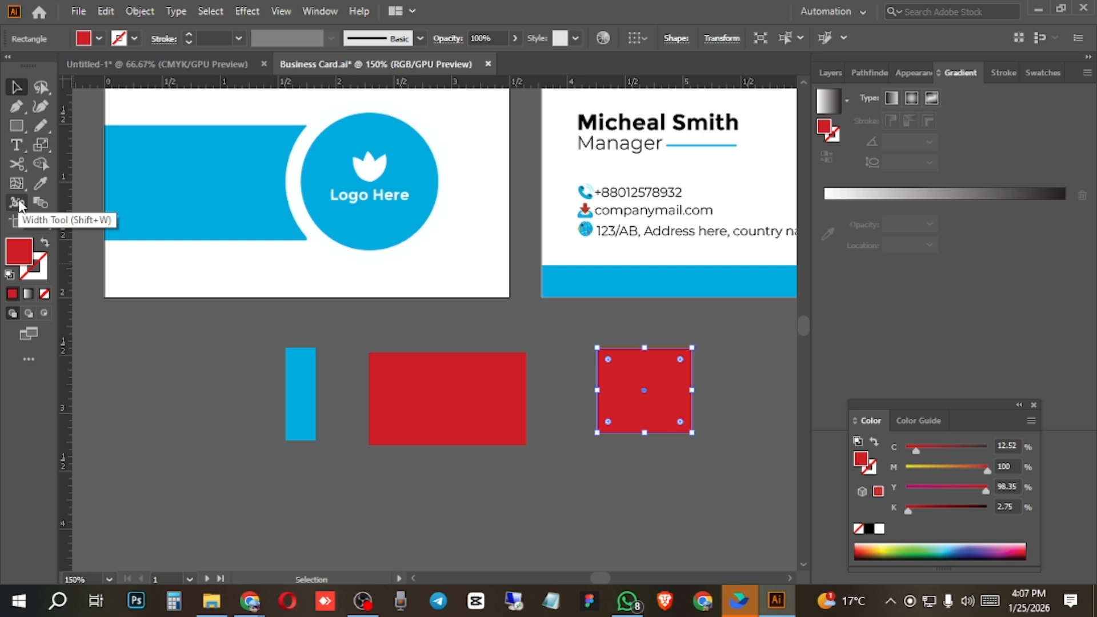
Give the nearly square red rectangle a solid red 1 px stroke in preparation for the Width tool.
click(17, 203)
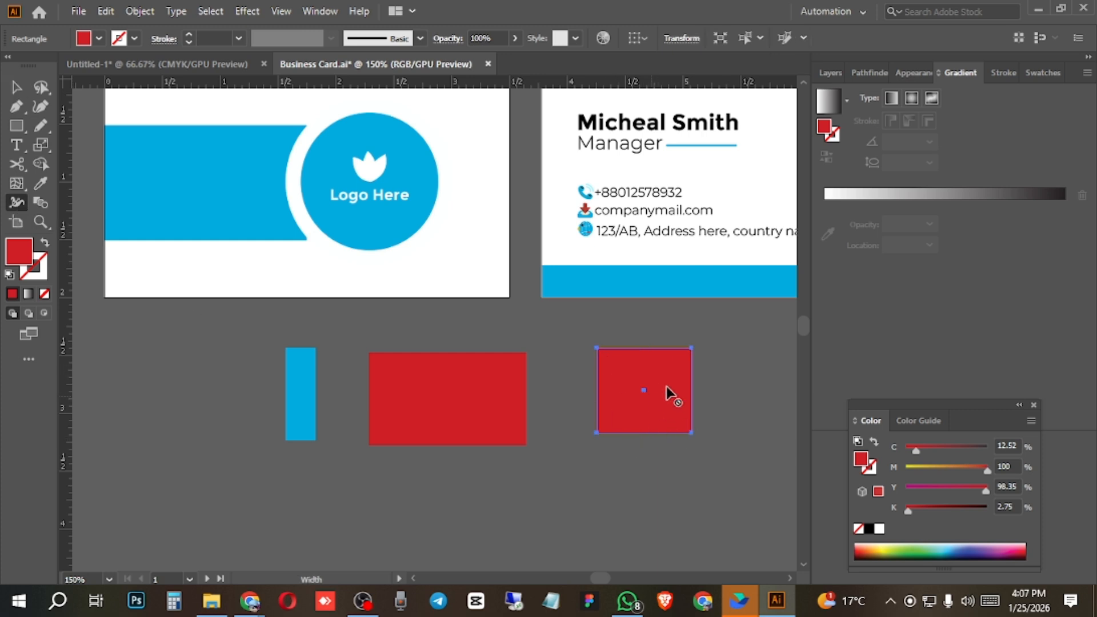
key(v)
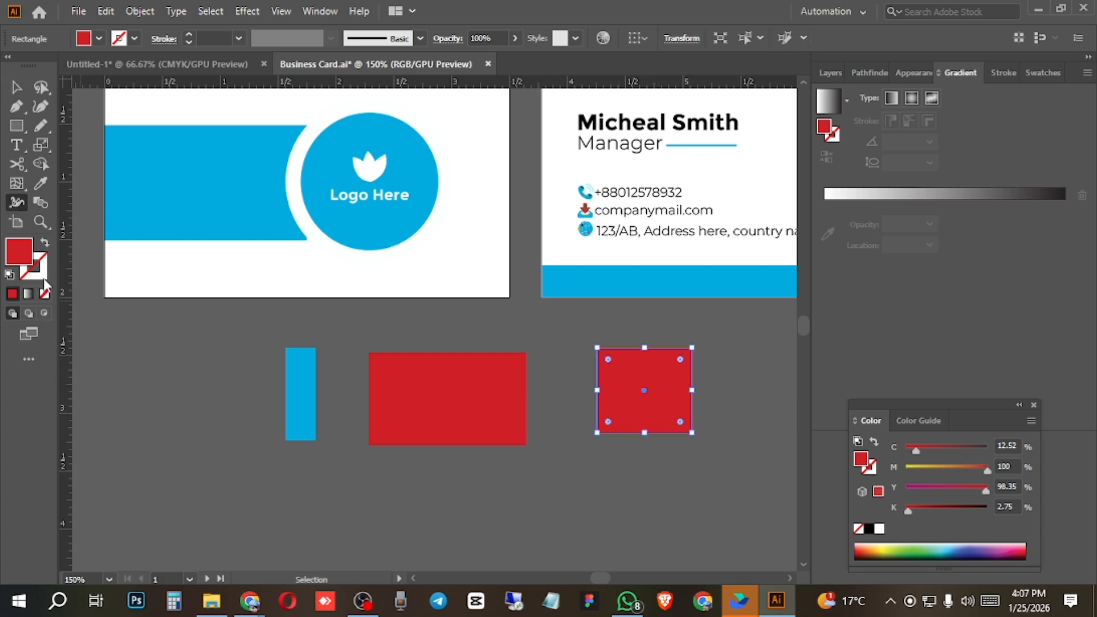
click(44, 279)
click(11, 294)
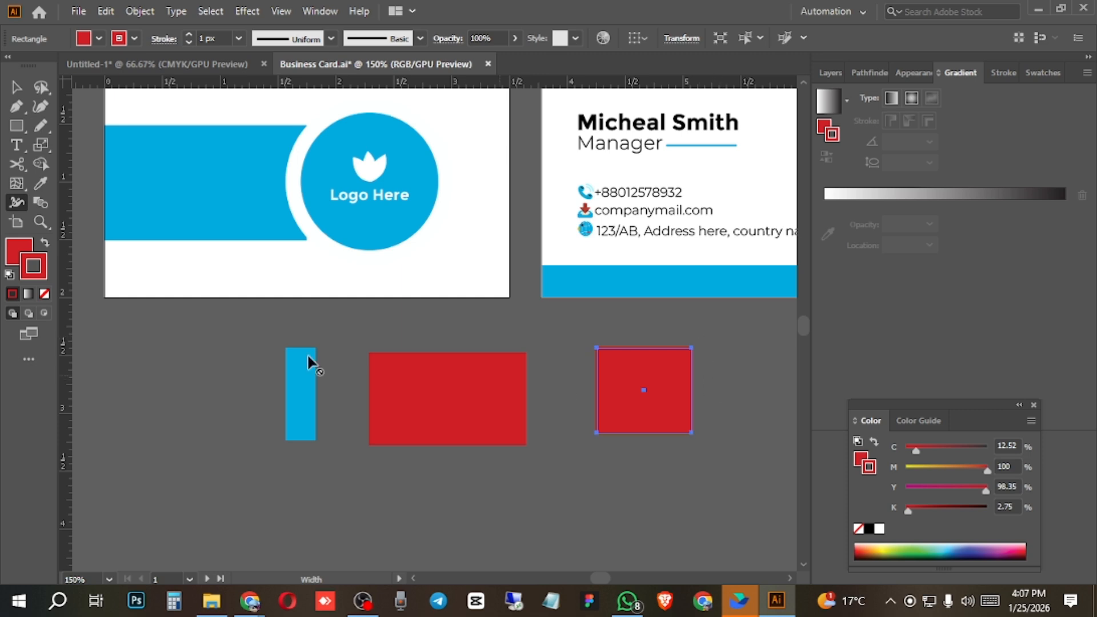
Set the nearly square rectangle's stroke colour to a dark green (C 84.23, M 13.1, Y 100, K 2.68).
double_click(33, 269)
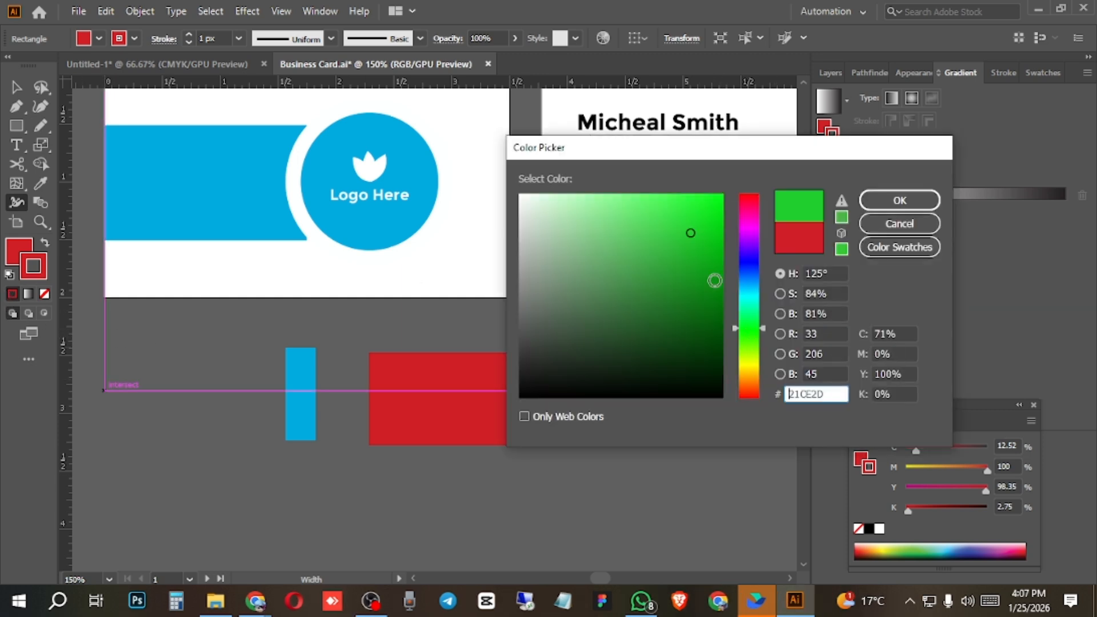
click(714, 281)
click(899, 200)
Widen the green stroke strongly at the rectangle's upper-left corner and moderately at its lower-right corner with the Width tool.
scroll(657, 345, up, 3)
drag(691, 356, 510, 171)
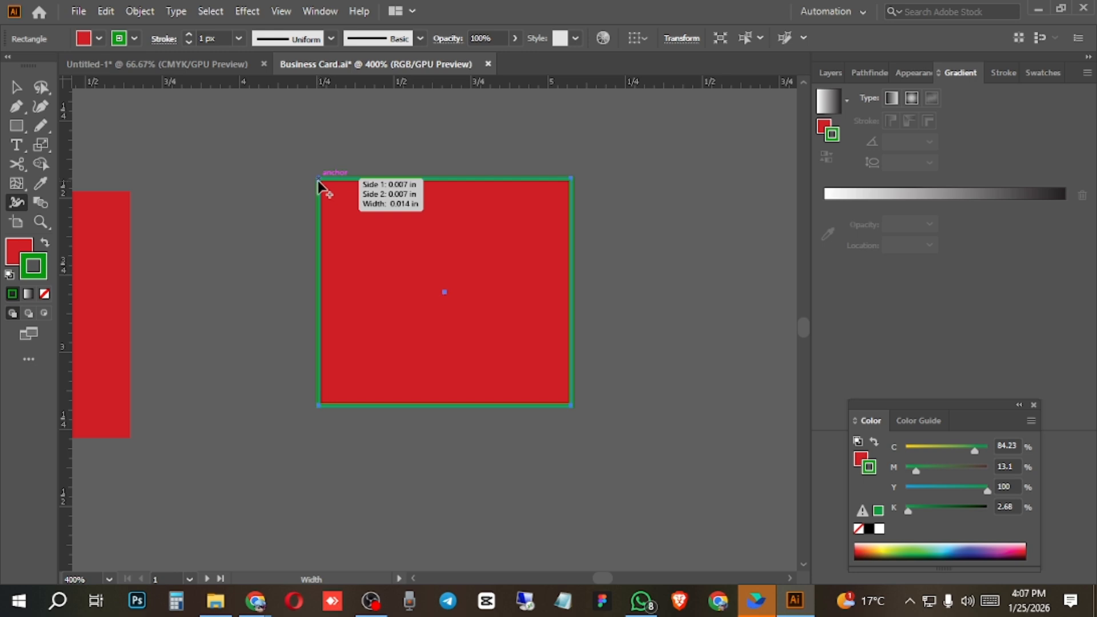
drag(317, 180, 351, 211)
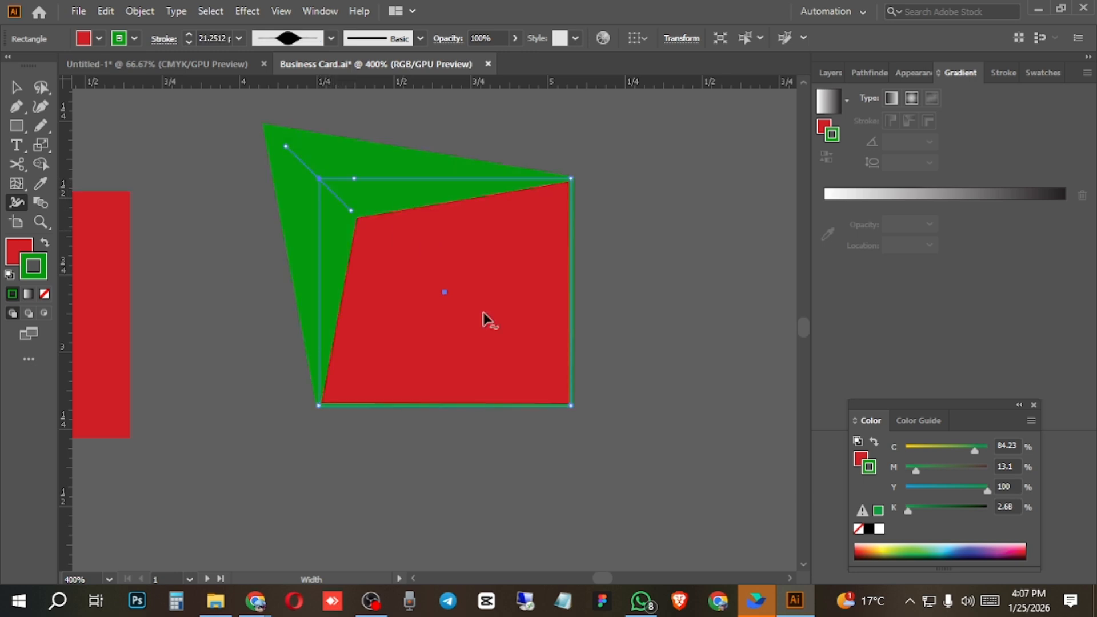
drag(570, 409, 546, 389)
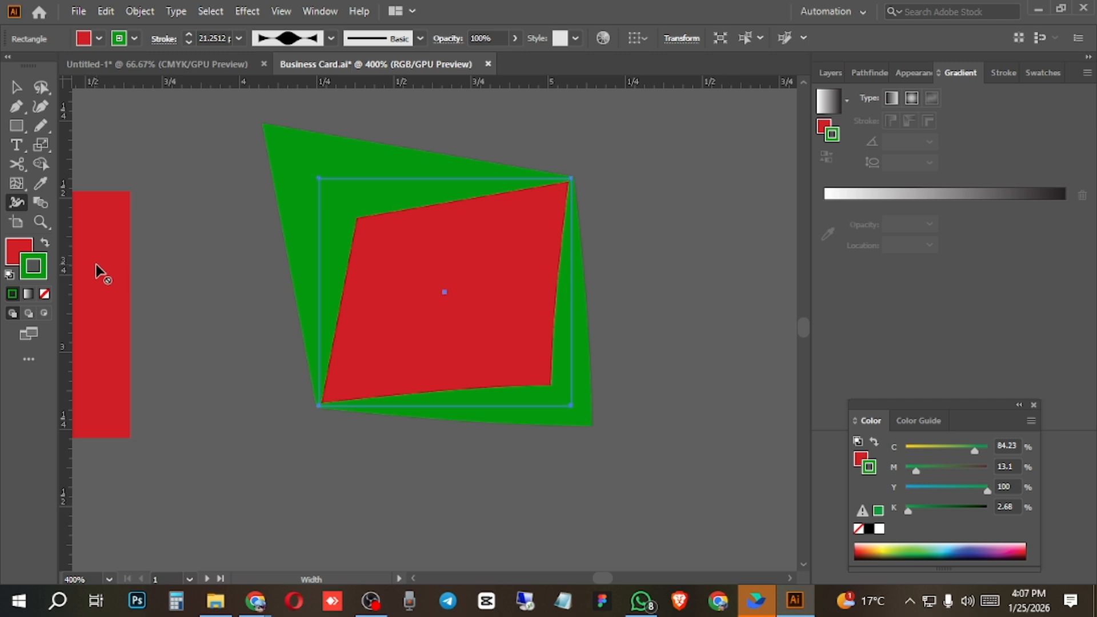
Try the Width tool on the wide middle red rectangle that has no stroke.
drag(246, 244, 547, 244)
drag(294, 277, 430, 270)
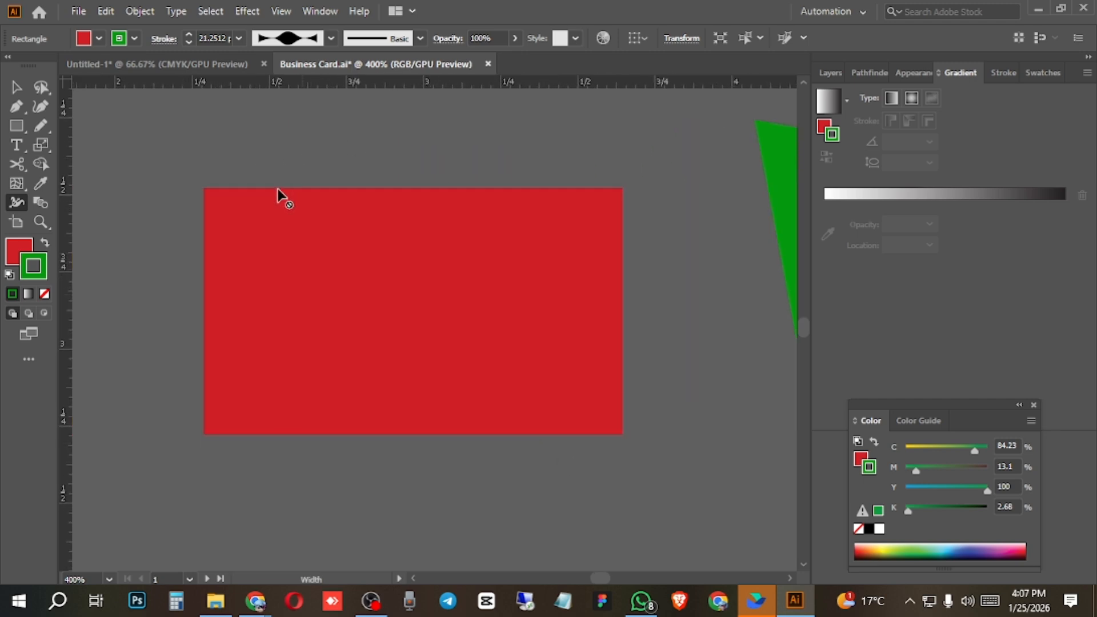
click(16, 88)
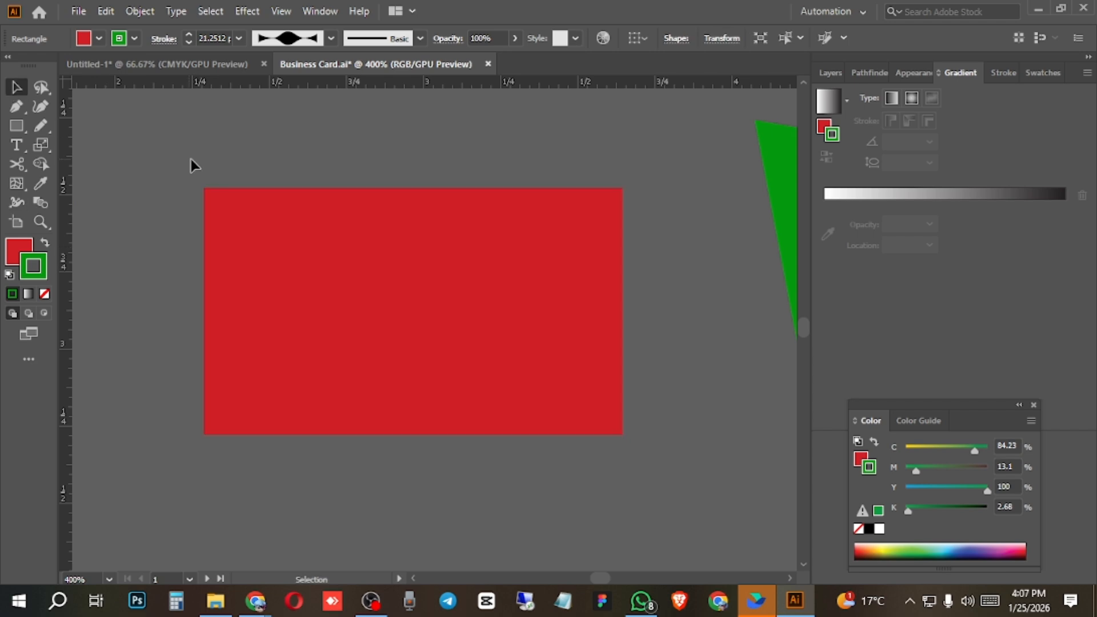
click(460, 297)
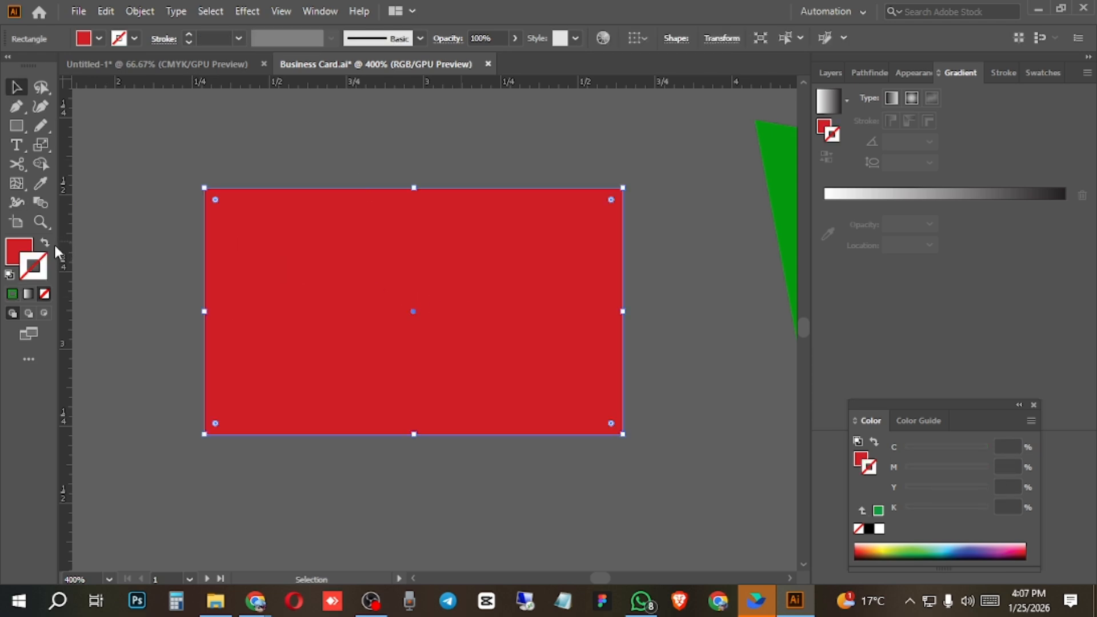
key(x)
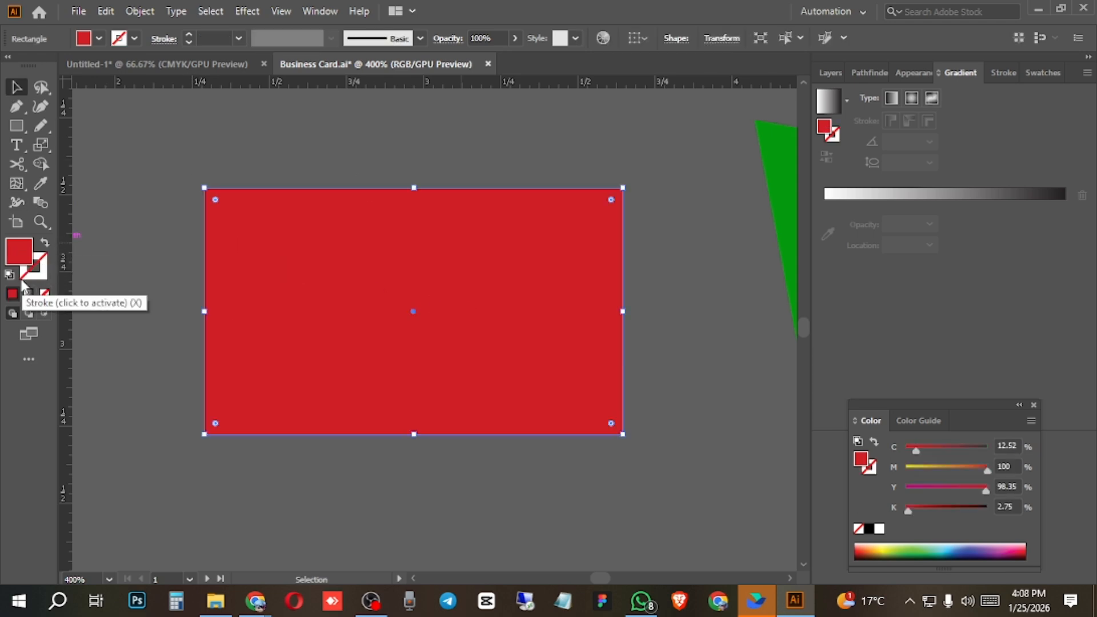
click(16, 203)
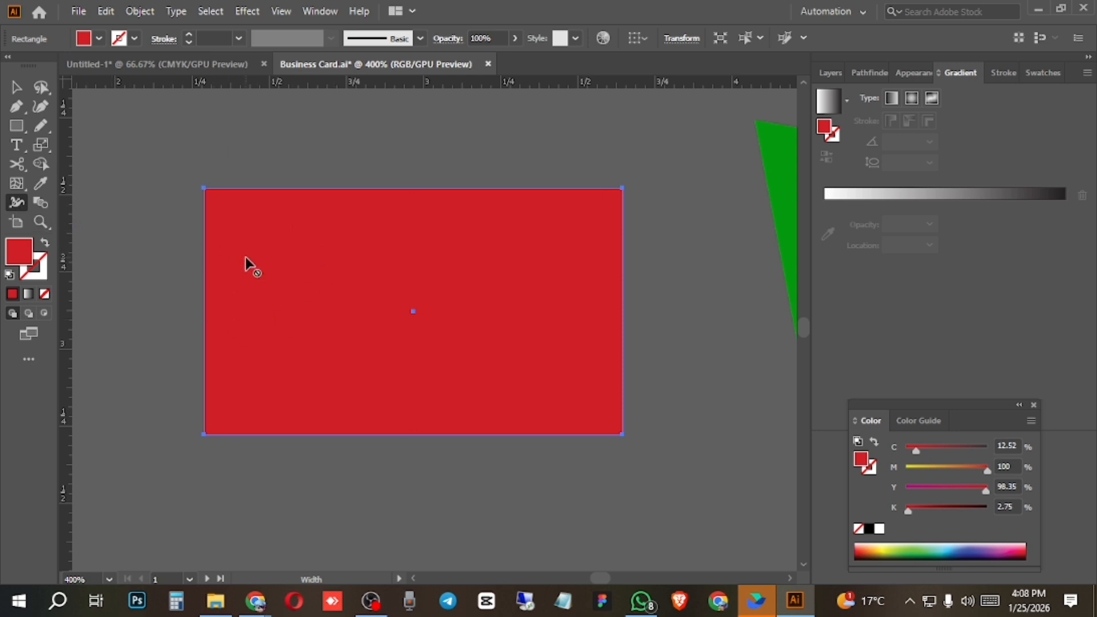
Draw a horizontal line about 1.4 in long below the rectangles and give it a red 1 px stroke.
drag(16, 125, 84, 204)
scroll(383, 238, down, 5)
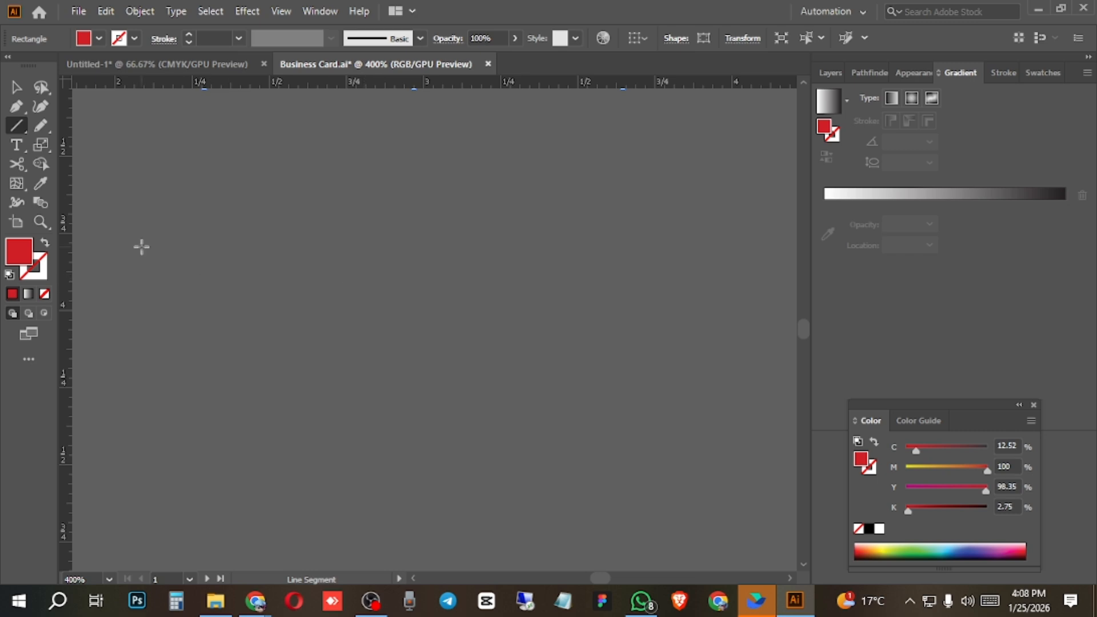
drag(142, 246, 580, 247)
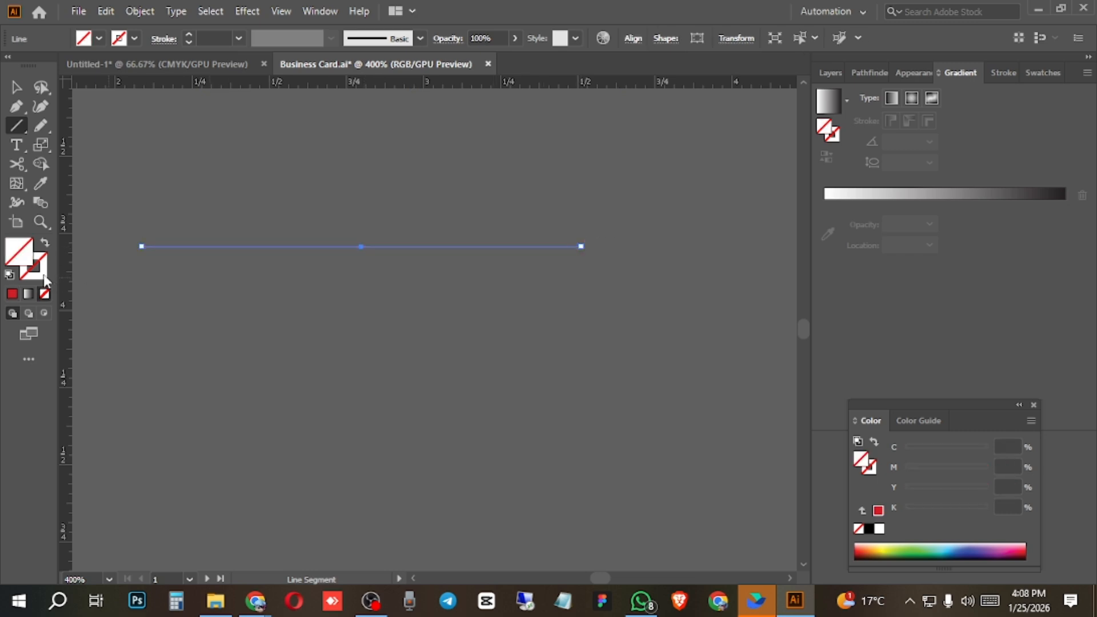
click(12, 294)
Widen the line's left end to 54 px with the Width tool and taper it along a curve to a thin right tip.
drag(202, 201, 289, 206)
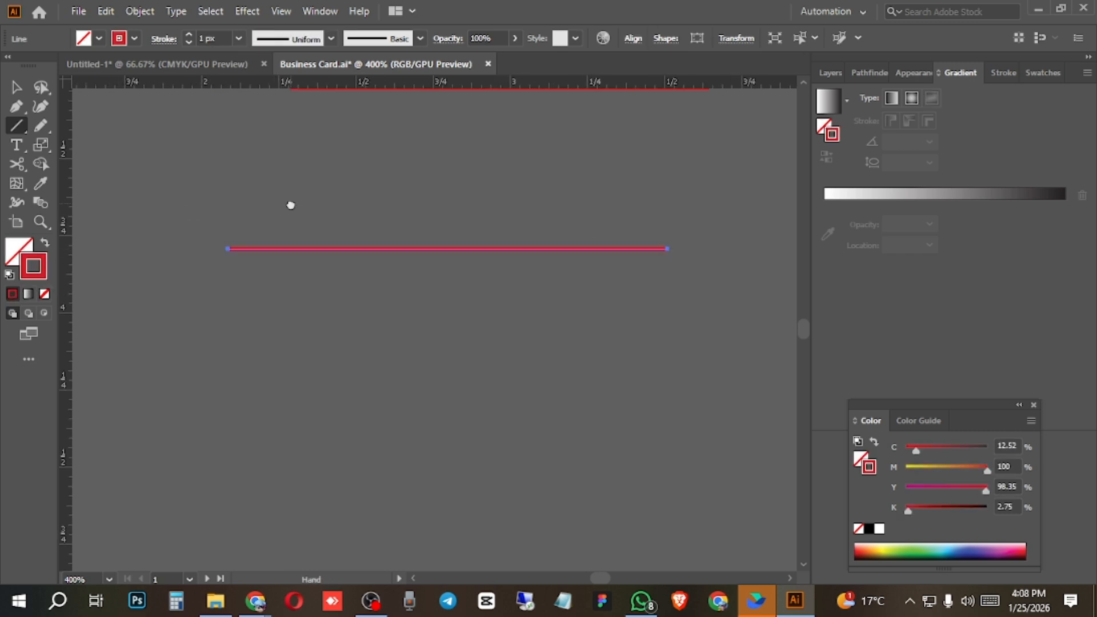
click(16, 203)
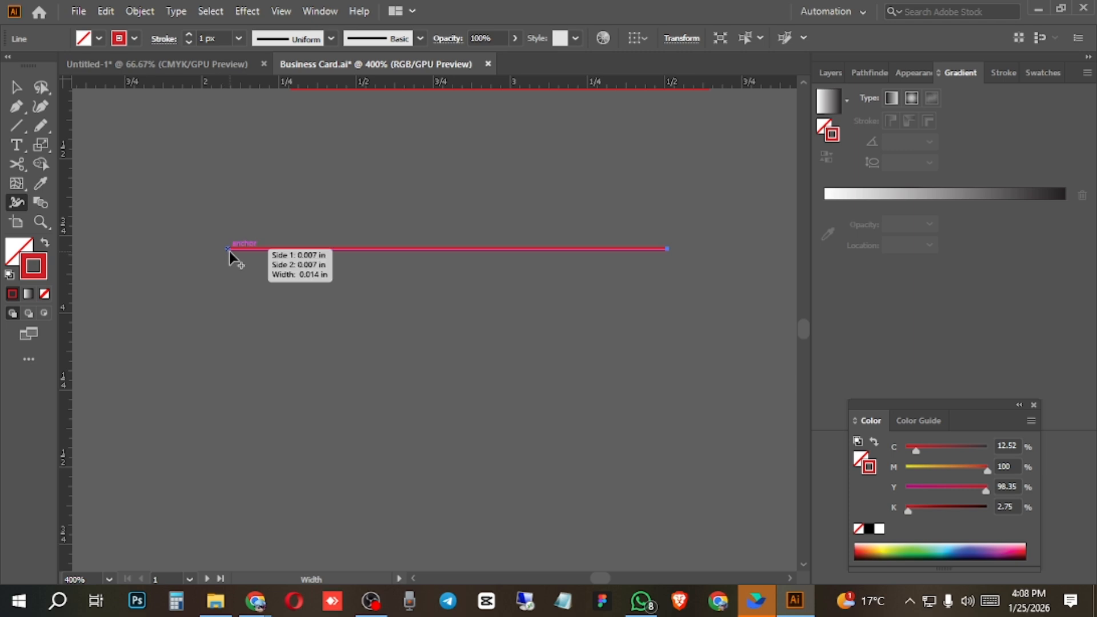
mouse_move(227, 249)
mouse_down()
mouse_move(245, 372)
mouse_move(260, 360)
mouse_up()
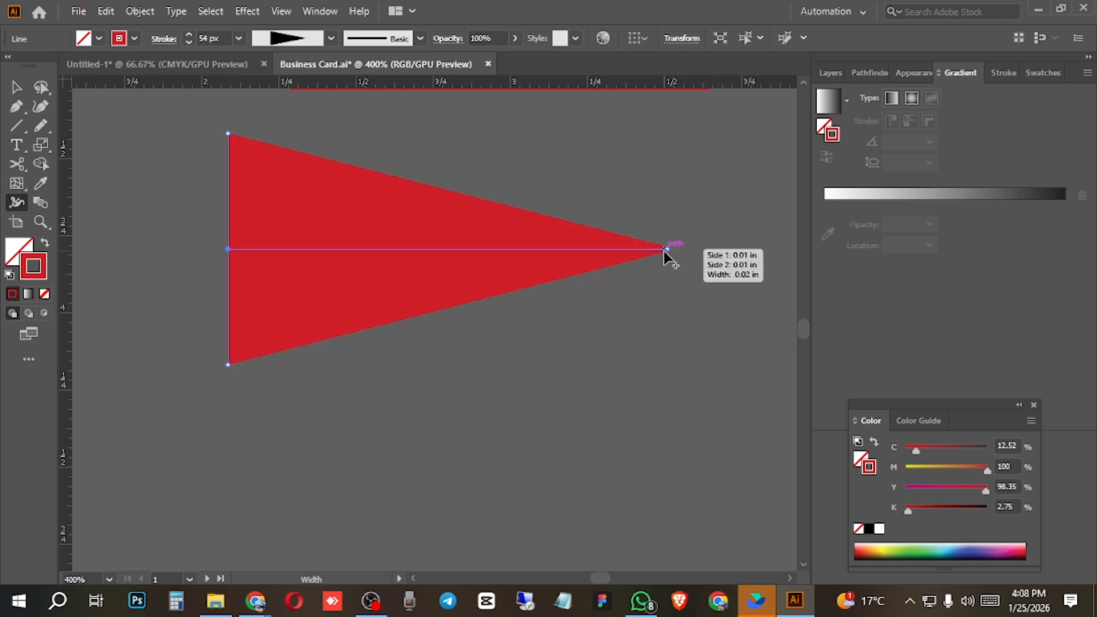
drag(667, 249, 210, 250)
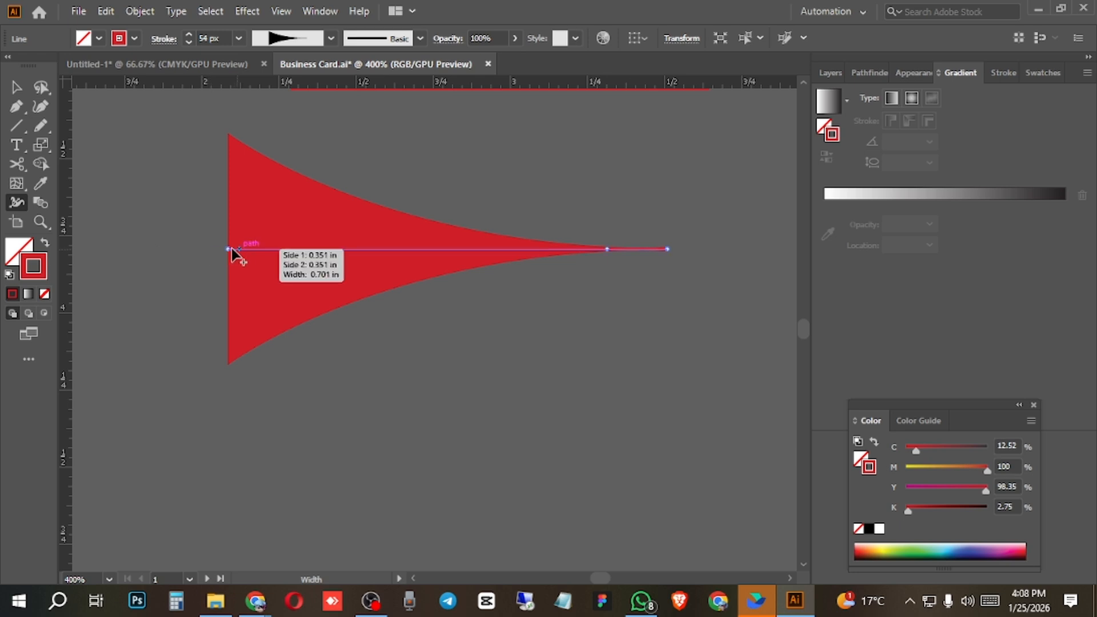
click(16, 88)
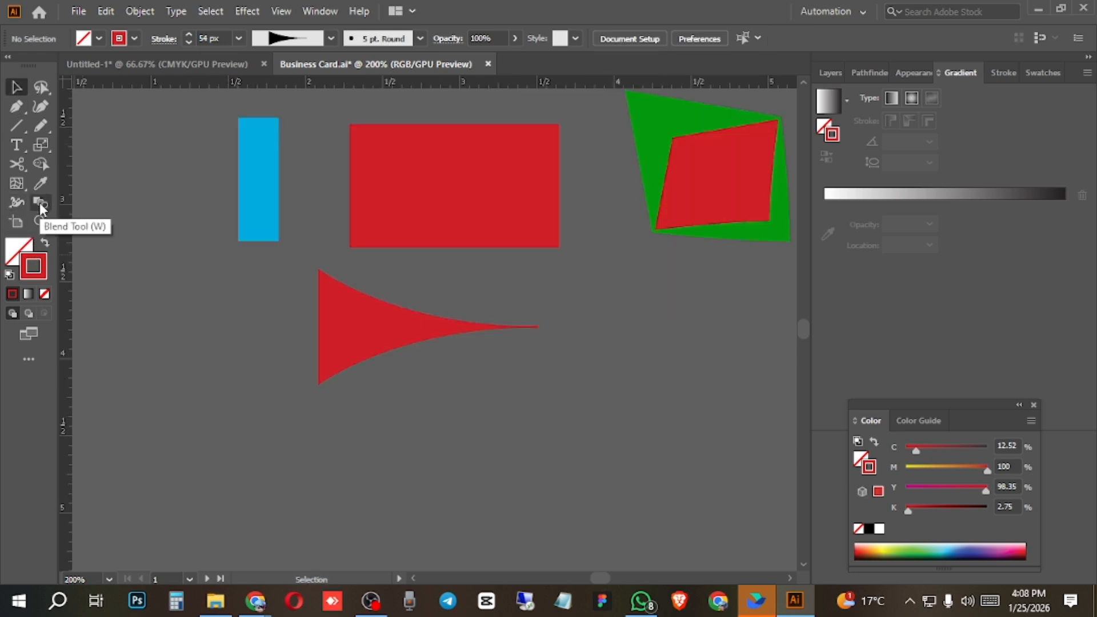
Delete all the artwork in the document, including the business card designs and the sample shapes.
key(a)
key(ctrl+a)
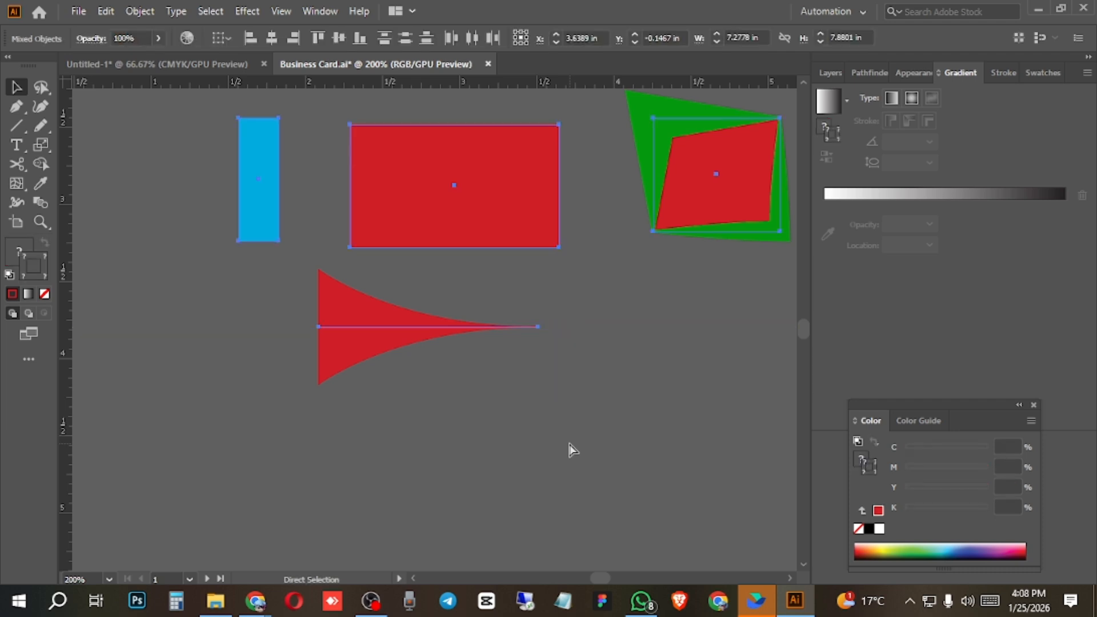
key(Delete)
Draw a circle about 0.23 in wide in the upper-left area of the empty artboard, with a red fill and no stroke.
key(ctrl+0)
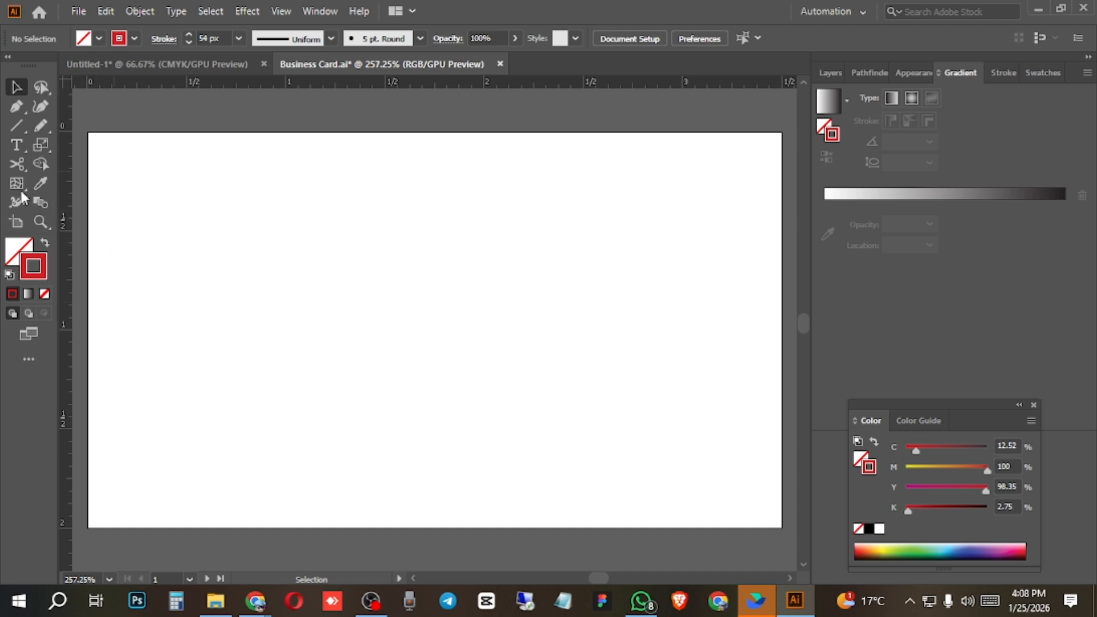
key(l)
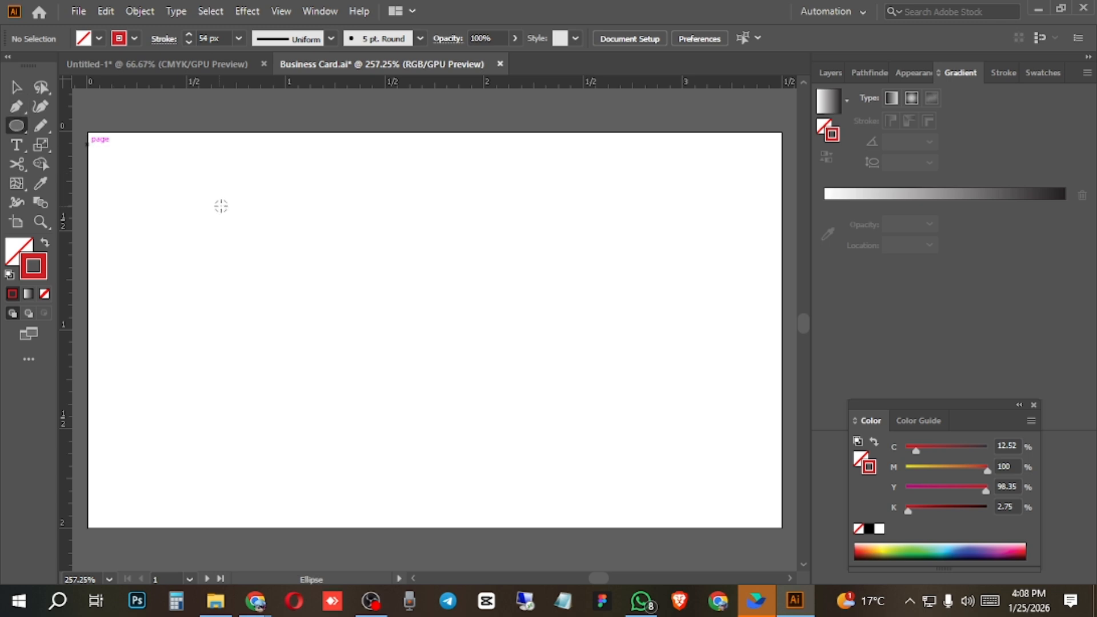
drag(220, 206, 243, 229)
key(slash)
click(24, 254)
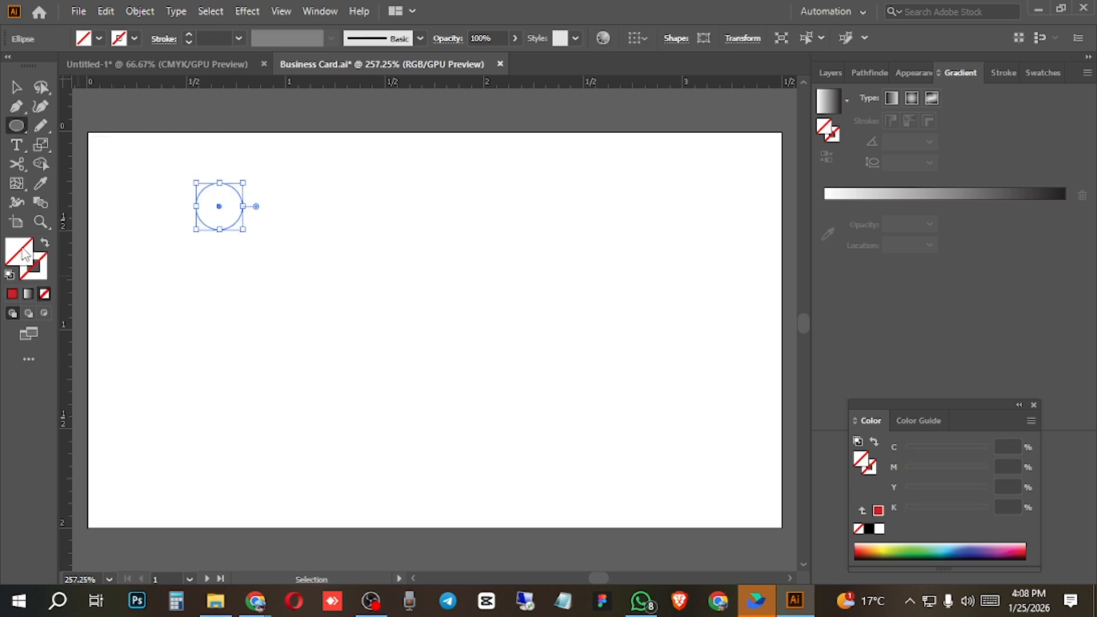
click(12, 294)
click(16, 87)
click(252, 228)
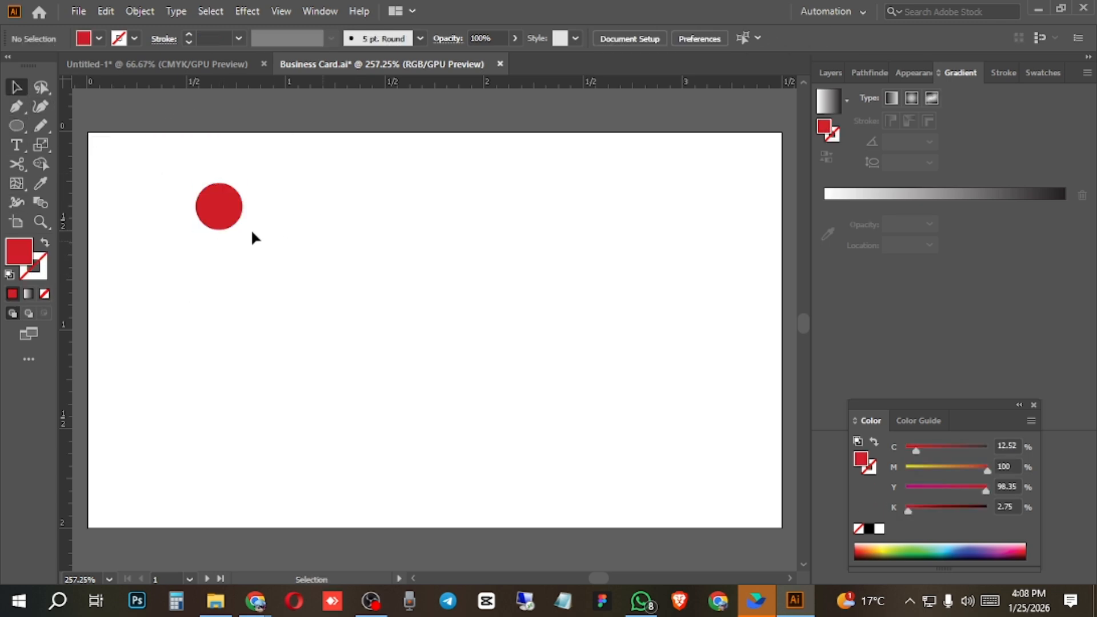
Shift the circle slightly and fill it bright green (C 64.45, M 0, Y 100, K 0).
mouse_move(222, 214)
mouse_down()
mouse_move(223, 421)
mouse_move(228, 227)
mouse_up()
double_click(26, 253)
click(749, 334)
click(722, 198)
click(899, 200)
Duplicate the green circle to make five circles at the points of a letter M, recolouring the others orange, purple, red and yellow-green.
drag(228, 227, 395, 337)
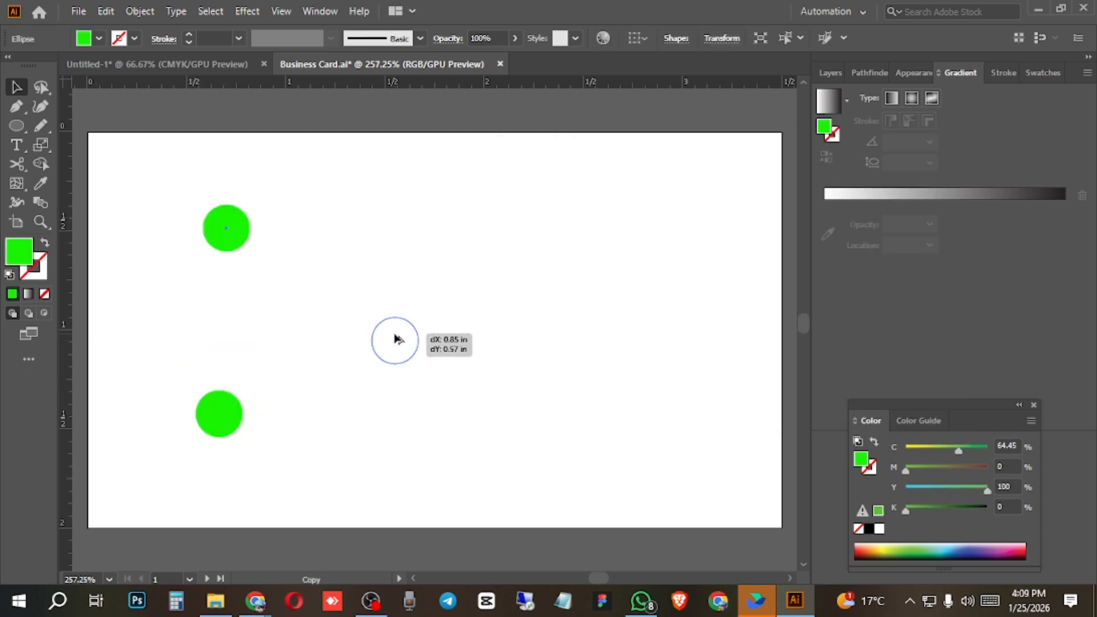
click(993, 551)
click(227, 228)
click(873, 551)
drag(228, 226, 554, 415)
click(993, 550)
click(1023, 556)
click(1022, 552)
click(887, 550)
click(228, 171)
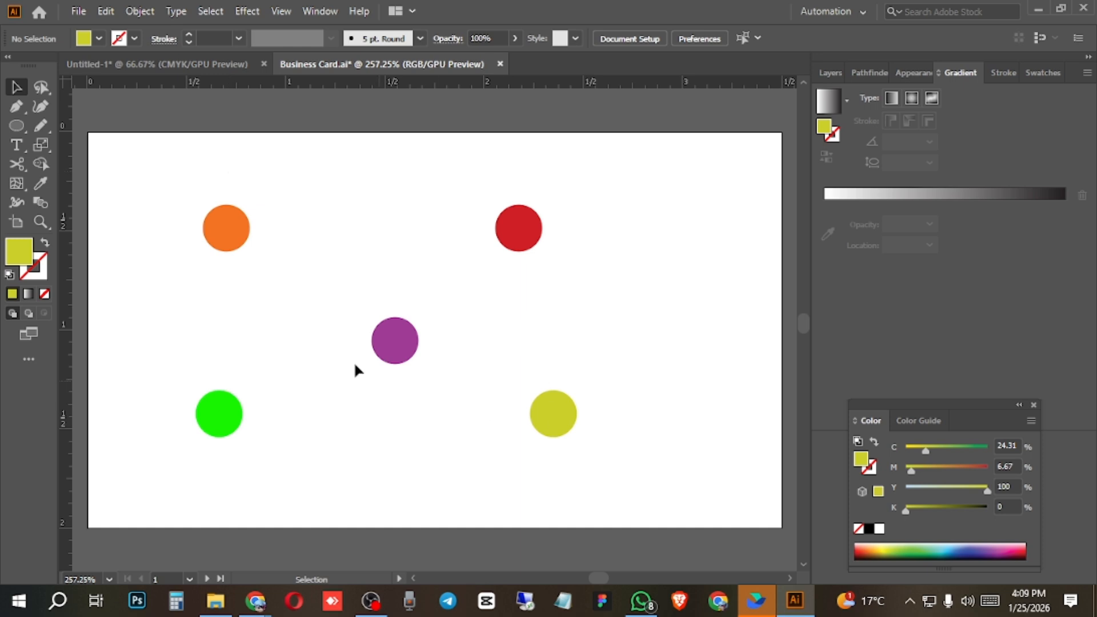
drag(385, 341, 373, 333)
Blend the green, orange, purple, red and yellow-green circles in that order into one continuous letter M.
drag(154, 172, 656, 475)
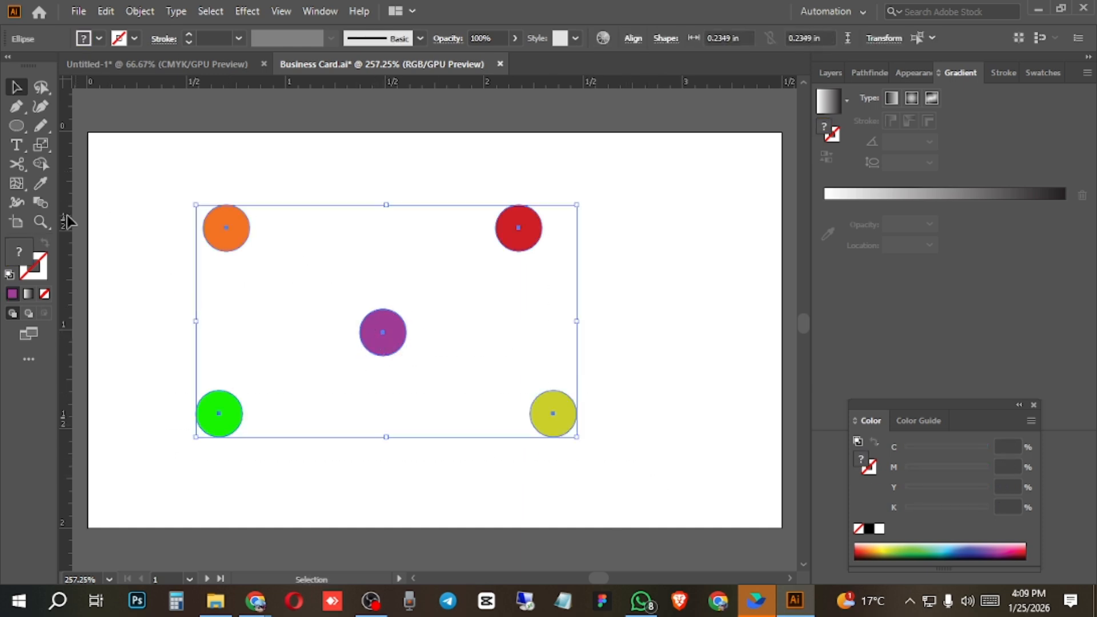
click(39, 203)
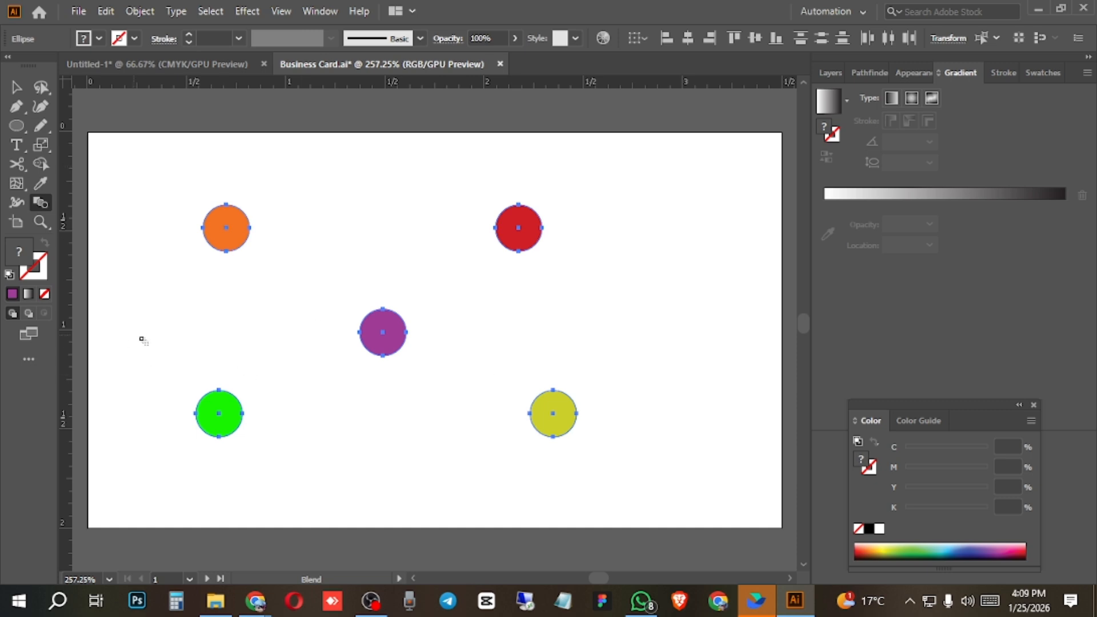
click(222, 415)
click(229, 230)
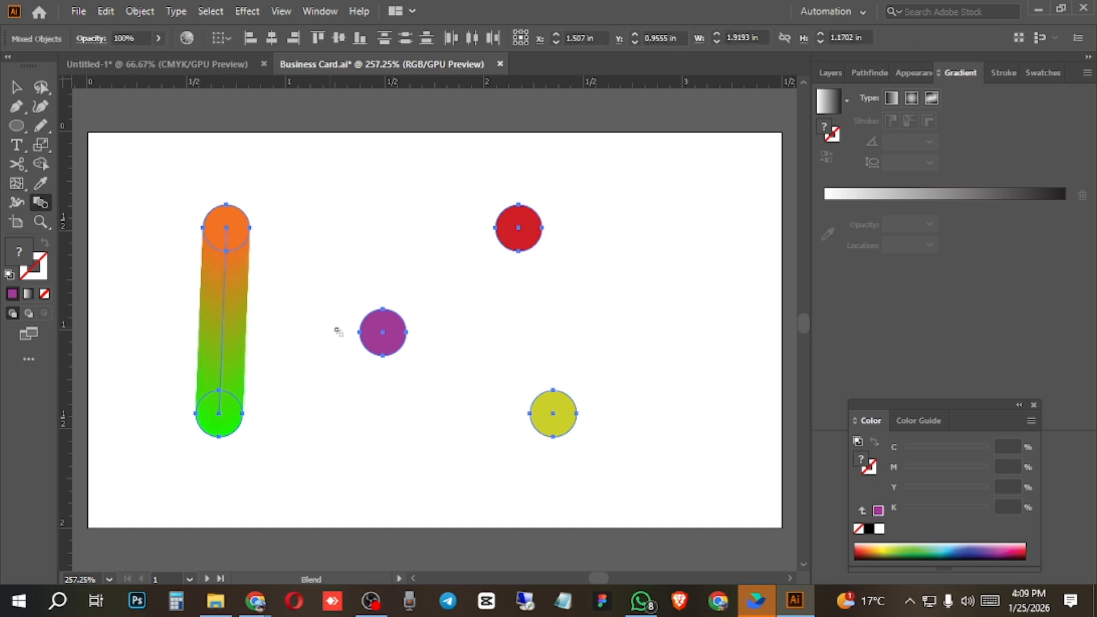
click(383, 333)
click(518, 228)
click(552, 413)
key(v)
click(356, 221)
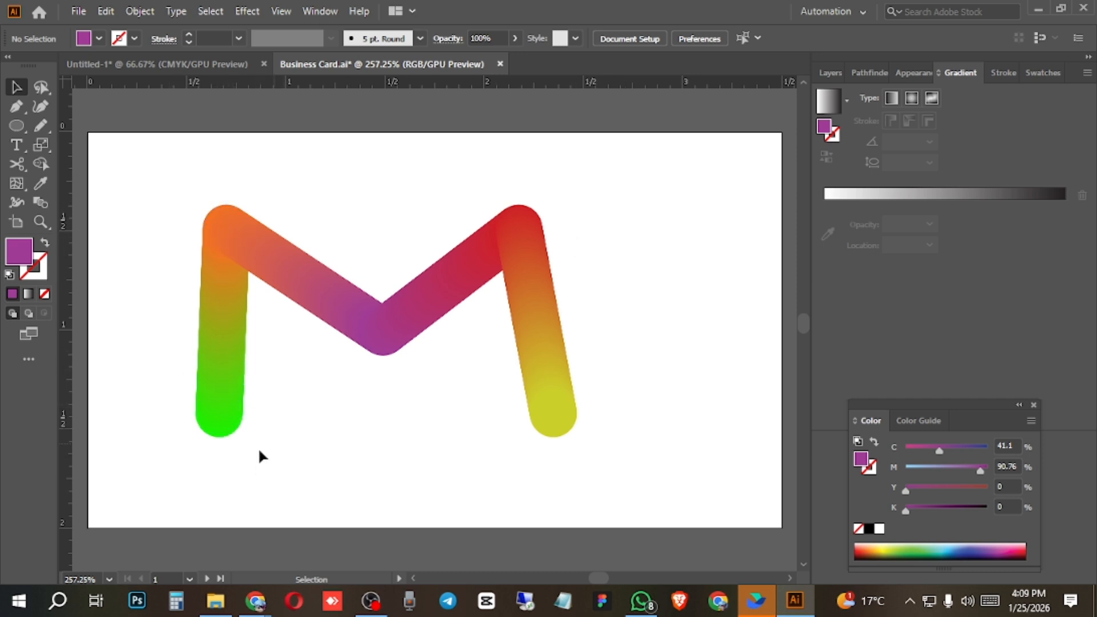
click(218, 410)
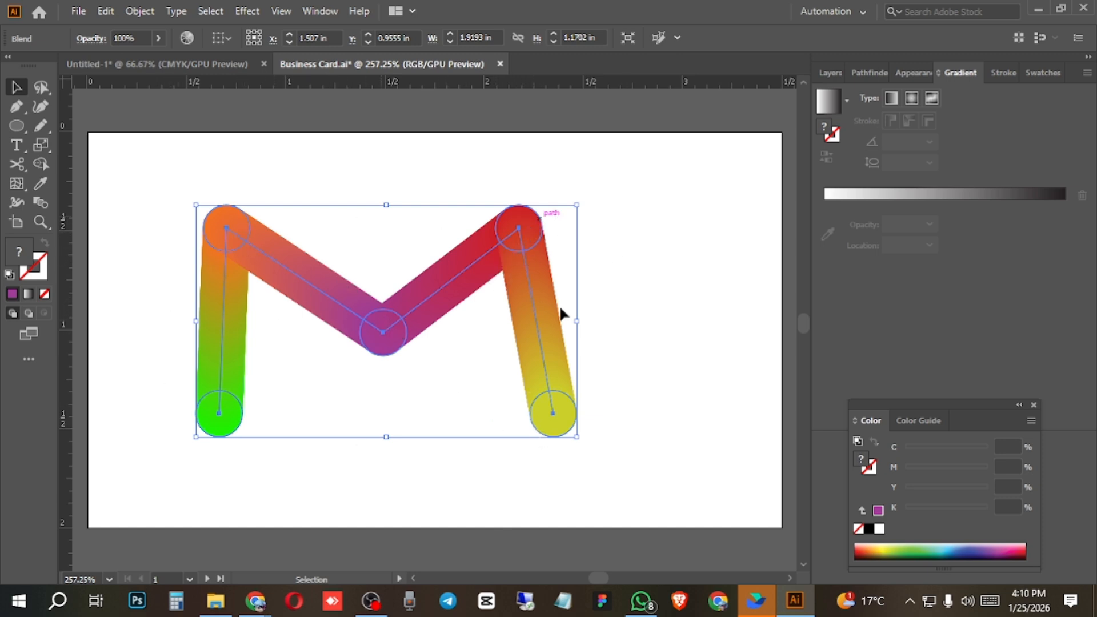
click(674, 314)
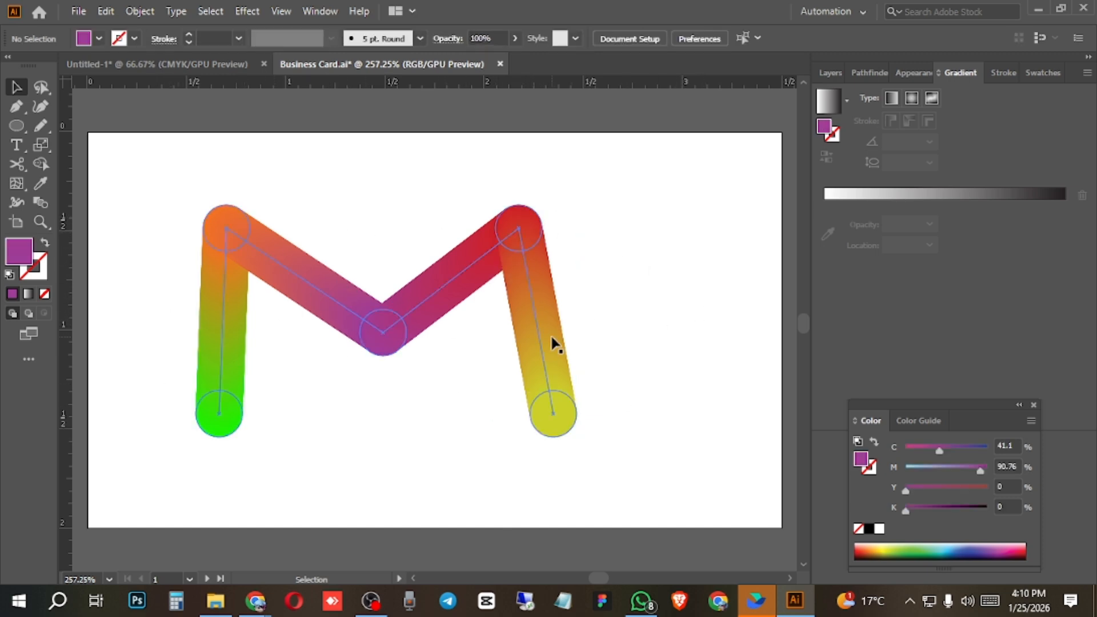
Delete the blended letter M from the artboard and activate the Ellipse tool.
drag(337, 444, 451, 284)
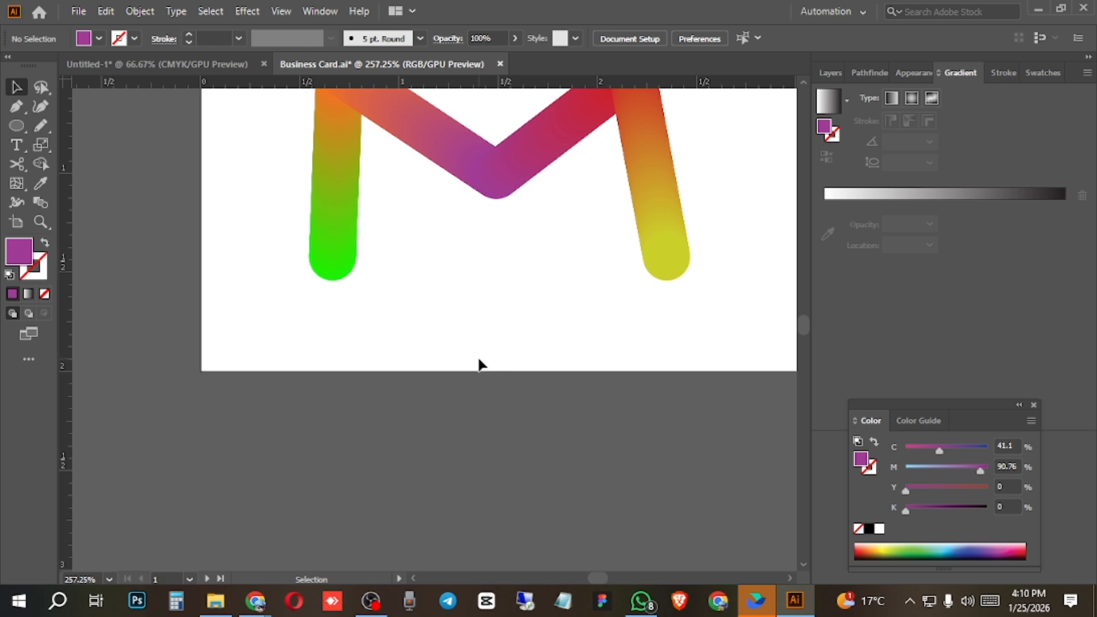
scroll(478, 363, down, 2)
click(15, 125)
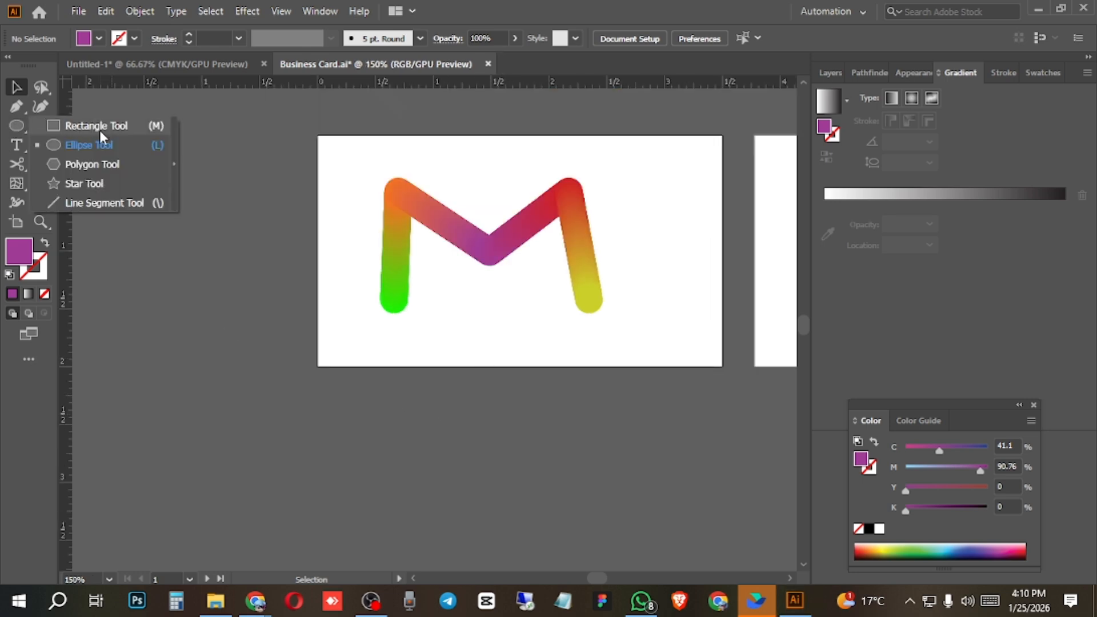
click(90, 146)
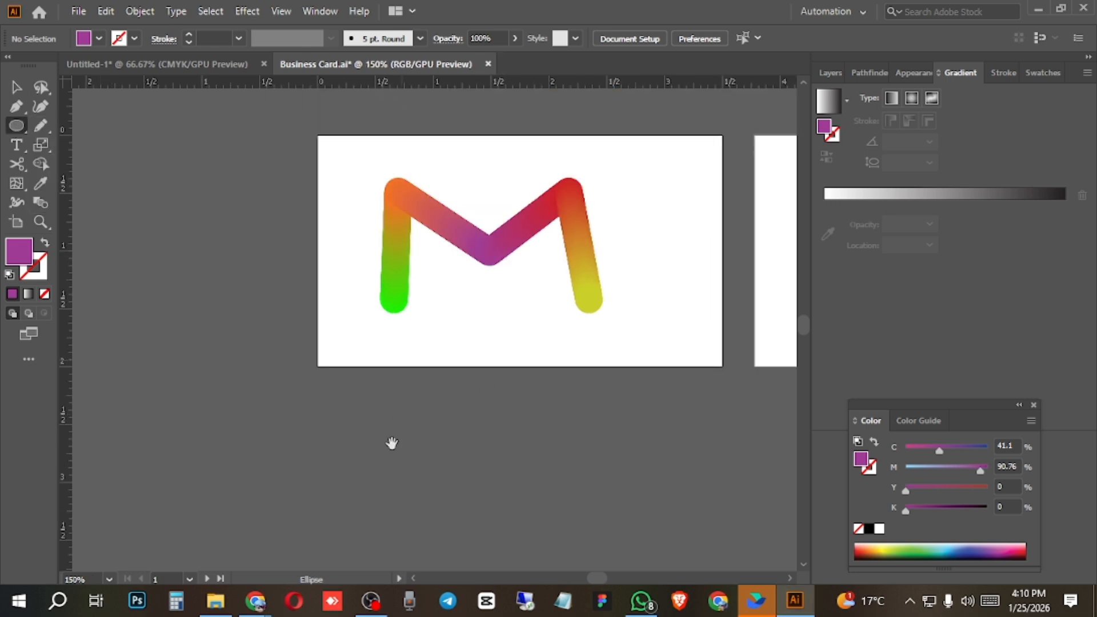
key(ctrl+a)
key(Delete)
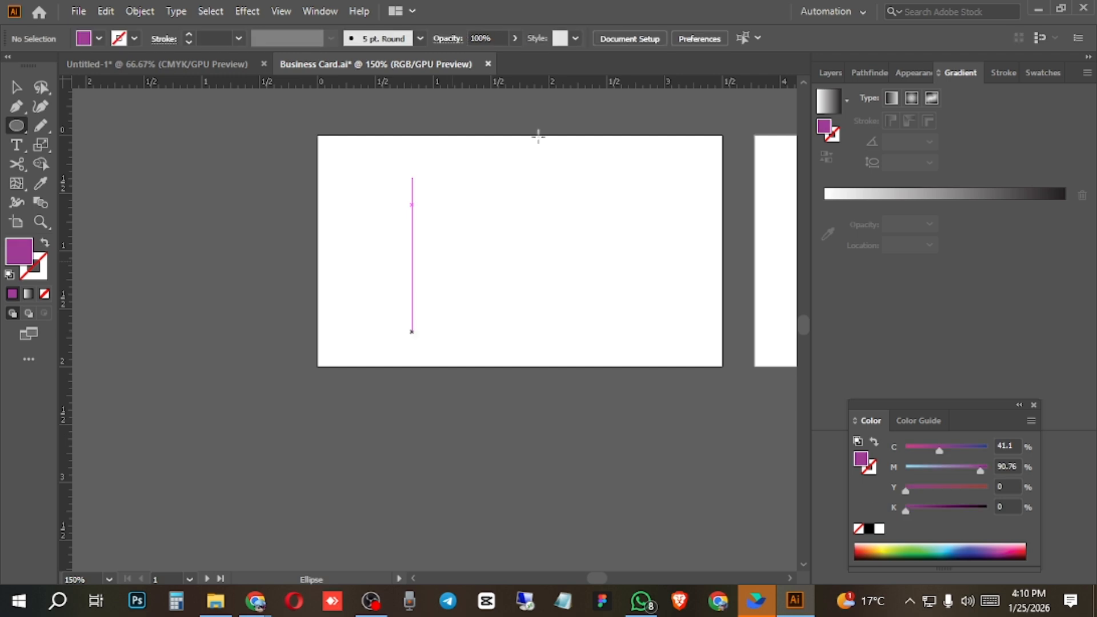
Draw a bright red circle about 0.4 in wide at the artboard's upper left and a red star about 1 in wide at its lower right.
drag(366, 171, 391, 195)
double_click(28, 255)
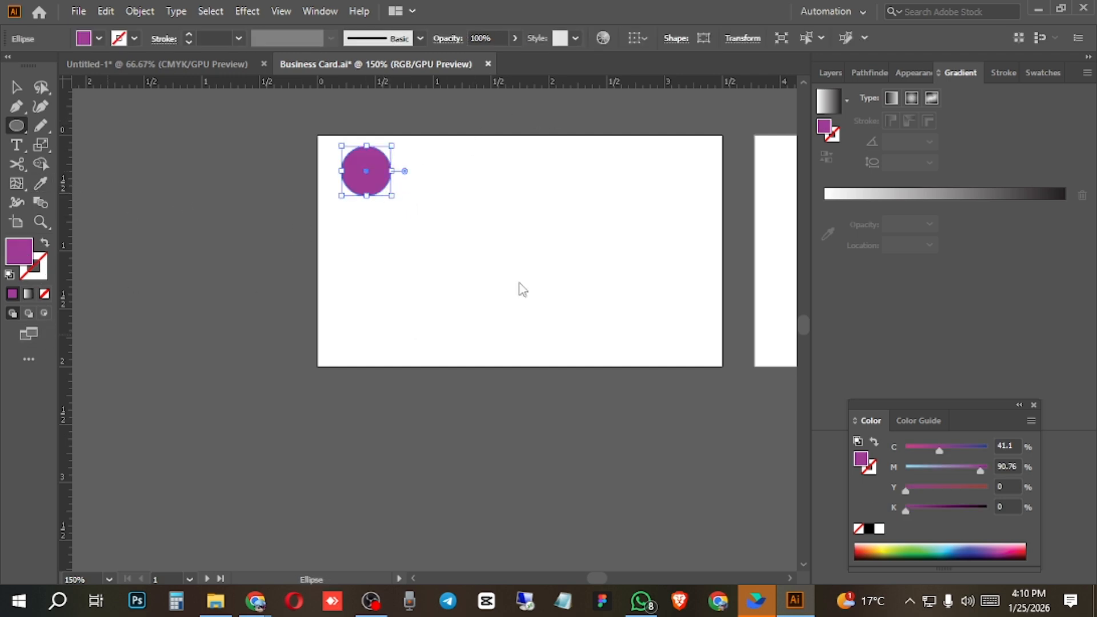
drag(17, 125, 92, 182)
drag(645, 301, 698, 269)
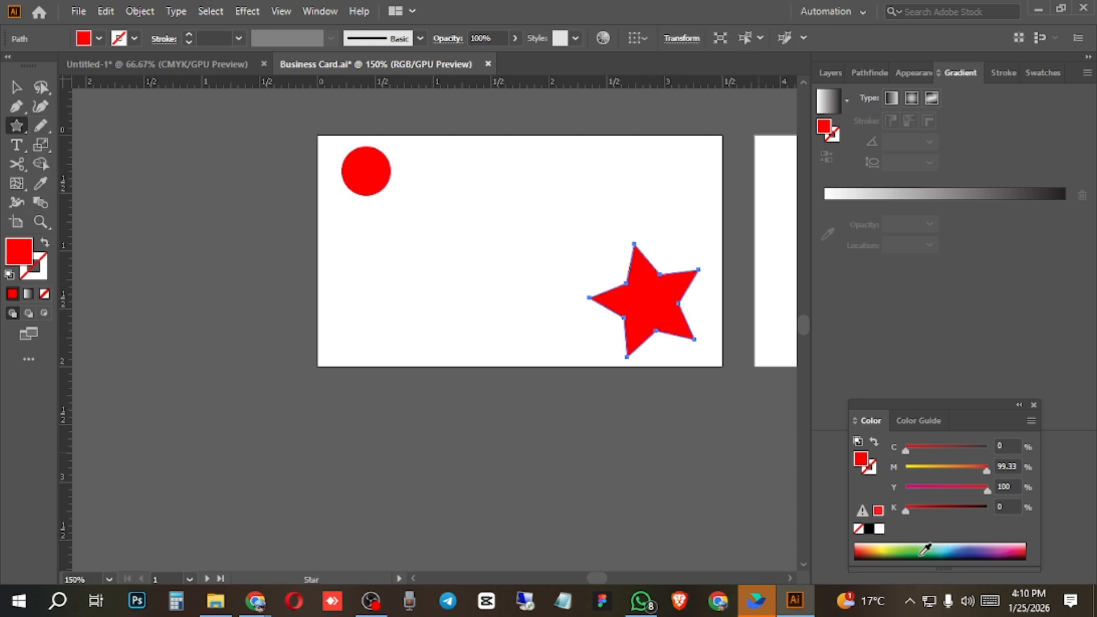
Recolour the star bright green and blend the red circle into it with a smooth colour transition.
click(917, 550)
click(17, 89)
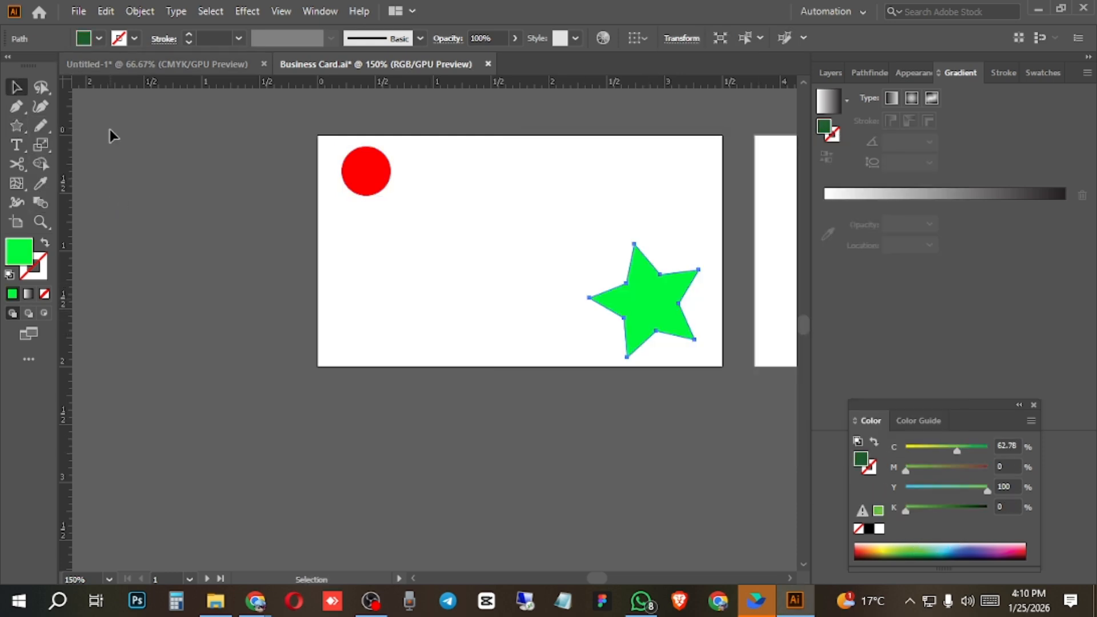
drag(340, 155, 683, 365)
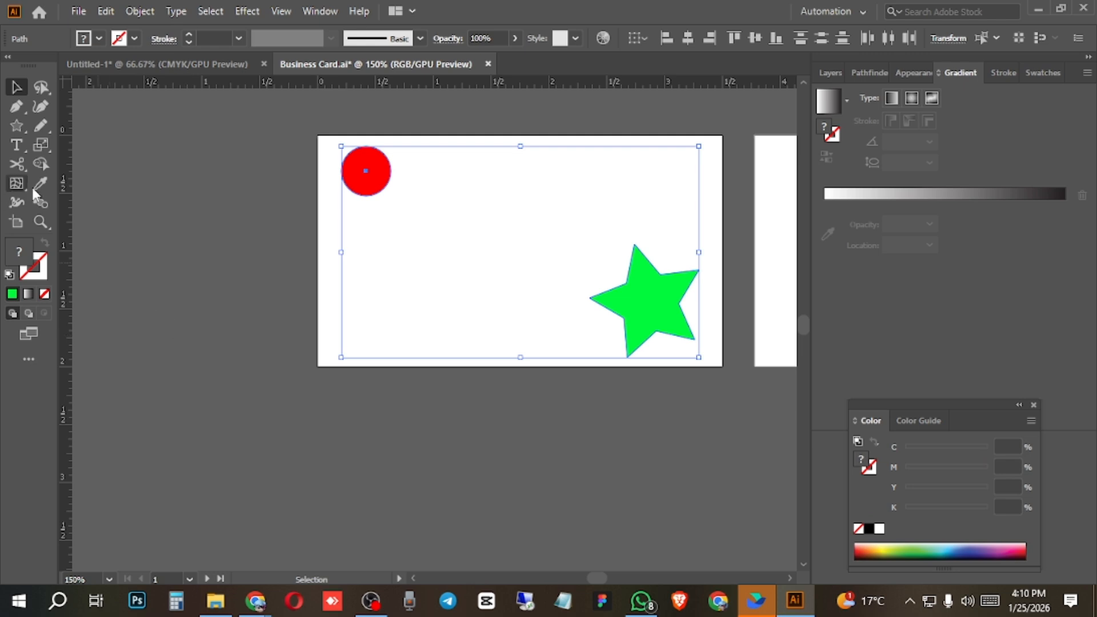
click(40, 202)
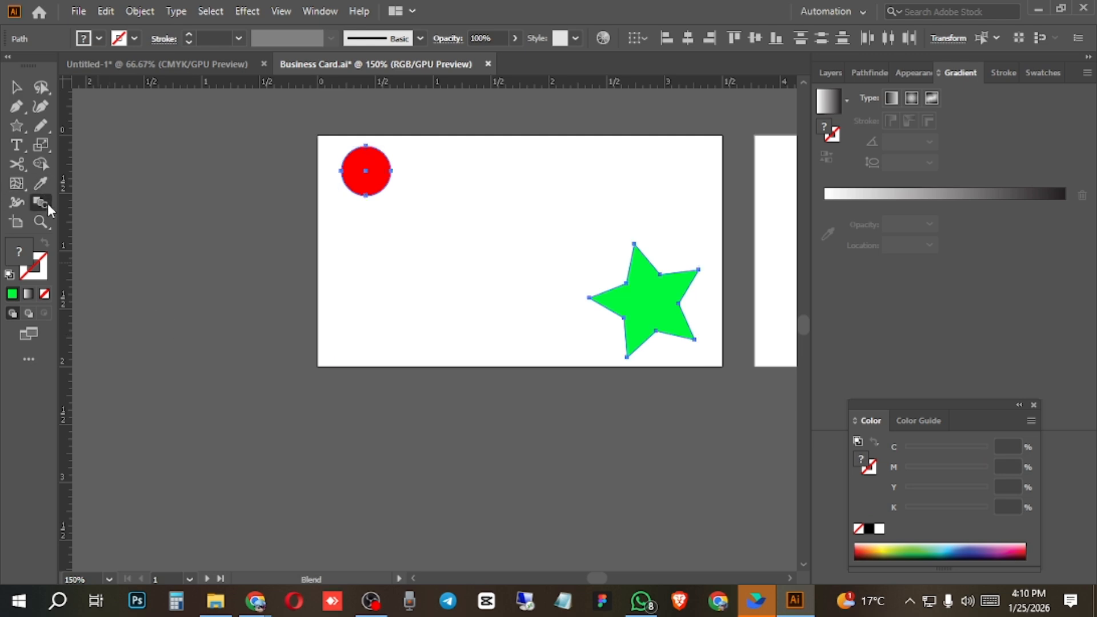
click(366, 170)
click(657, 314)
key(v)
click(718, 294)
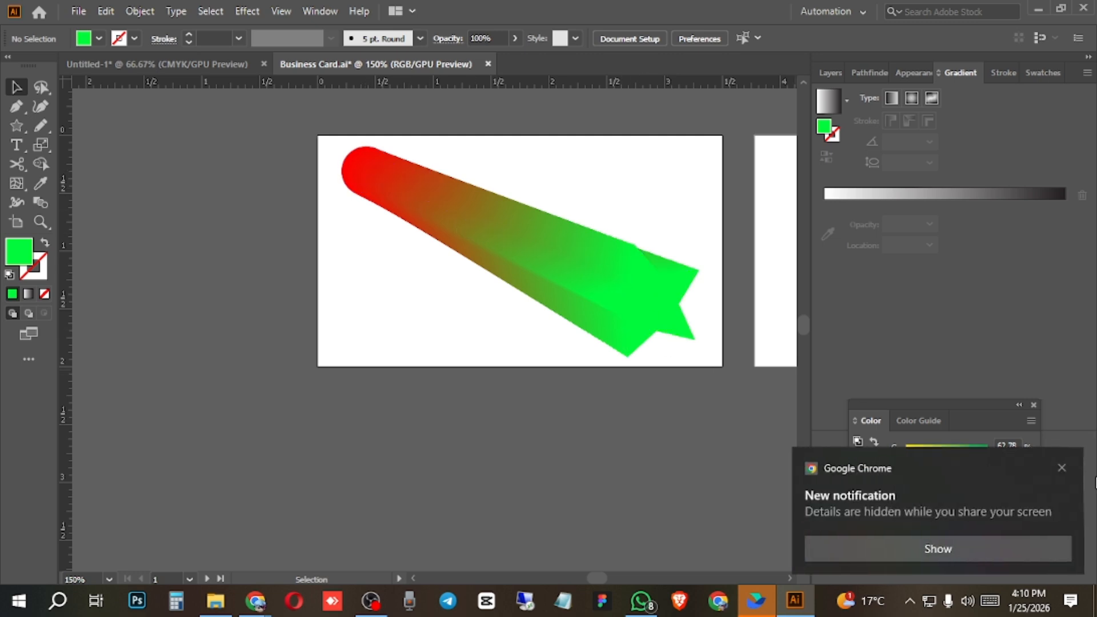
click(1061, 467)
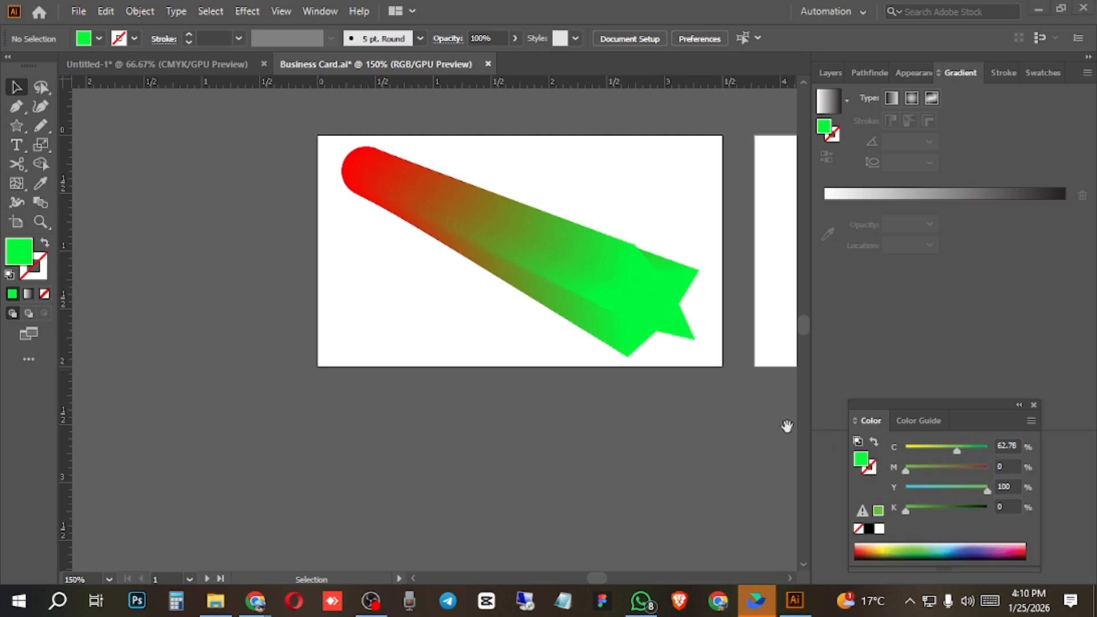
Try the circle-to-star blend with 20 and with 5 specified steps in the preview, and discard the change.
click(555, 257)
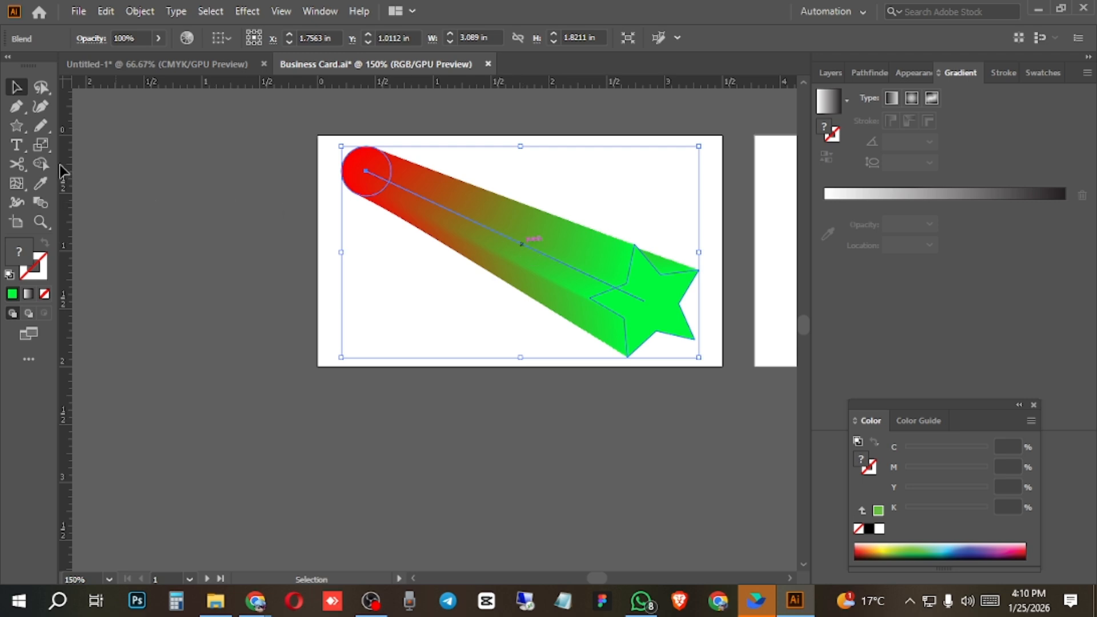
double_click(40, 204)
drag(526, 220, 252, 259)
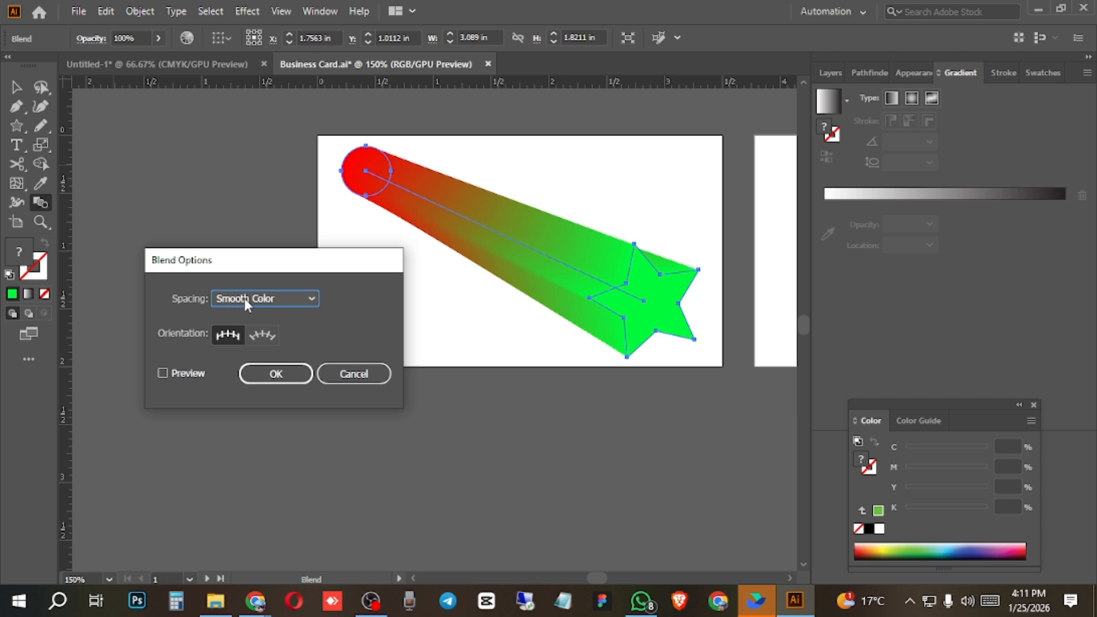
click(313, 298)
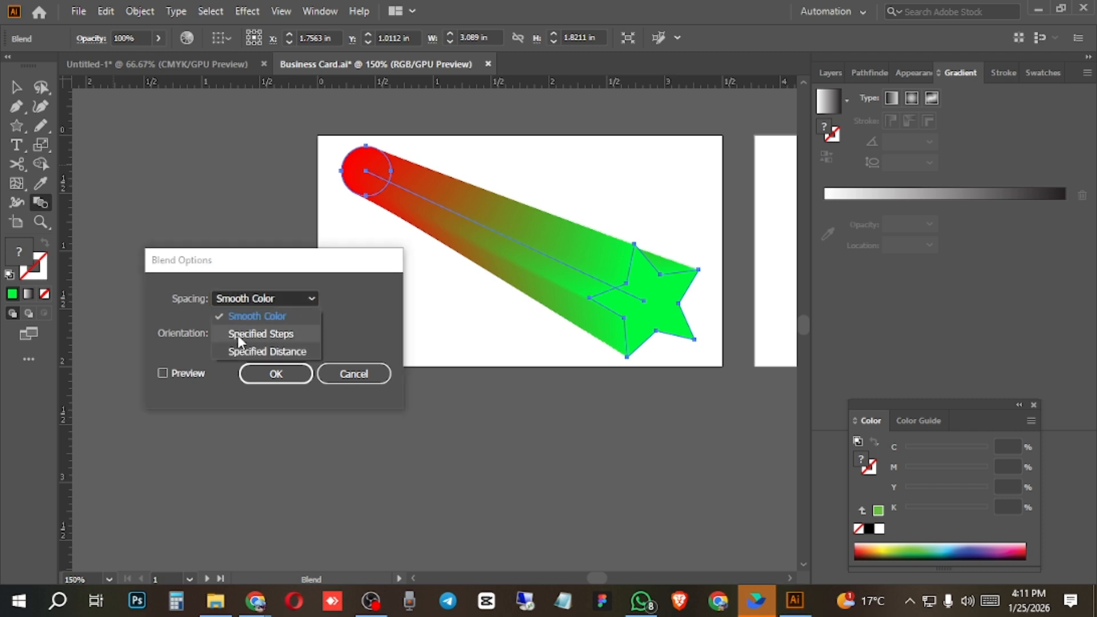
click(289, 333)
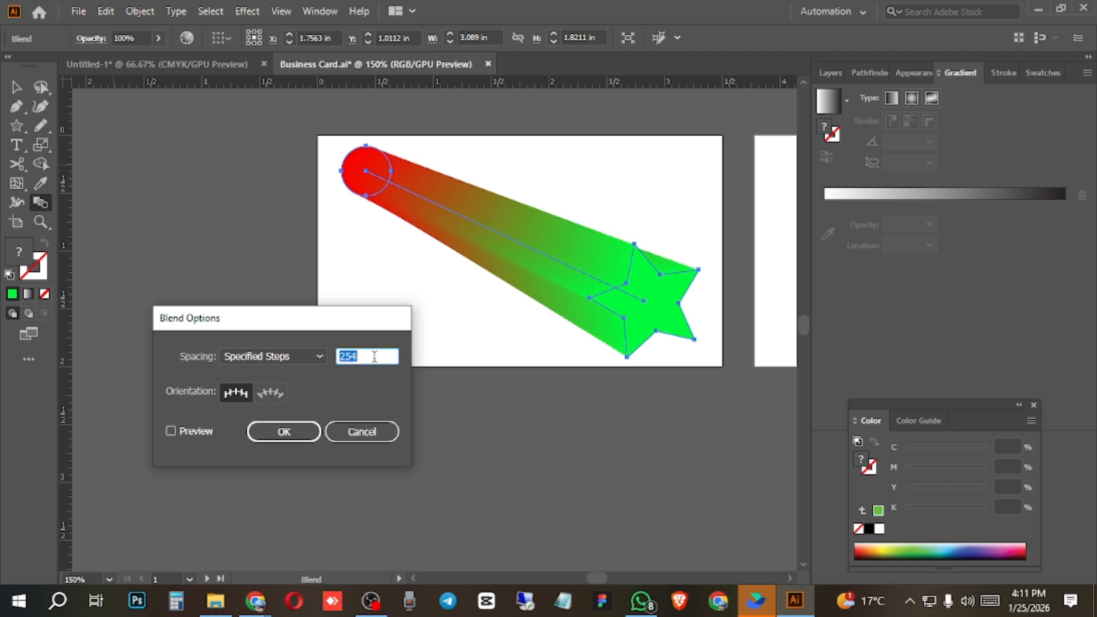
text(20)
click(171, 431)
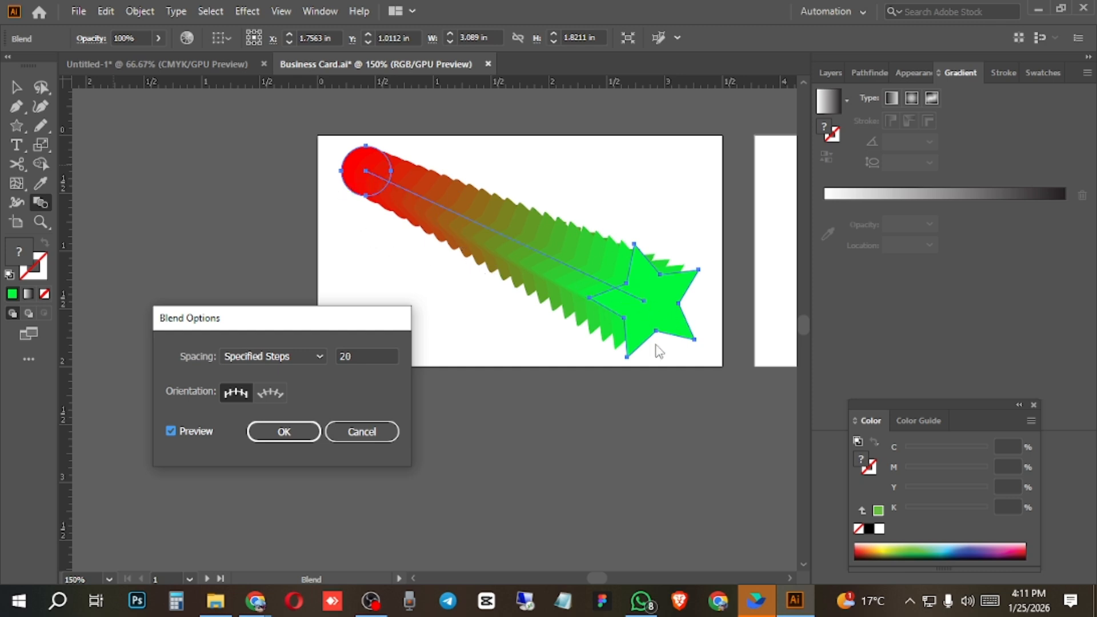
double_click(358, 356)
text(5)
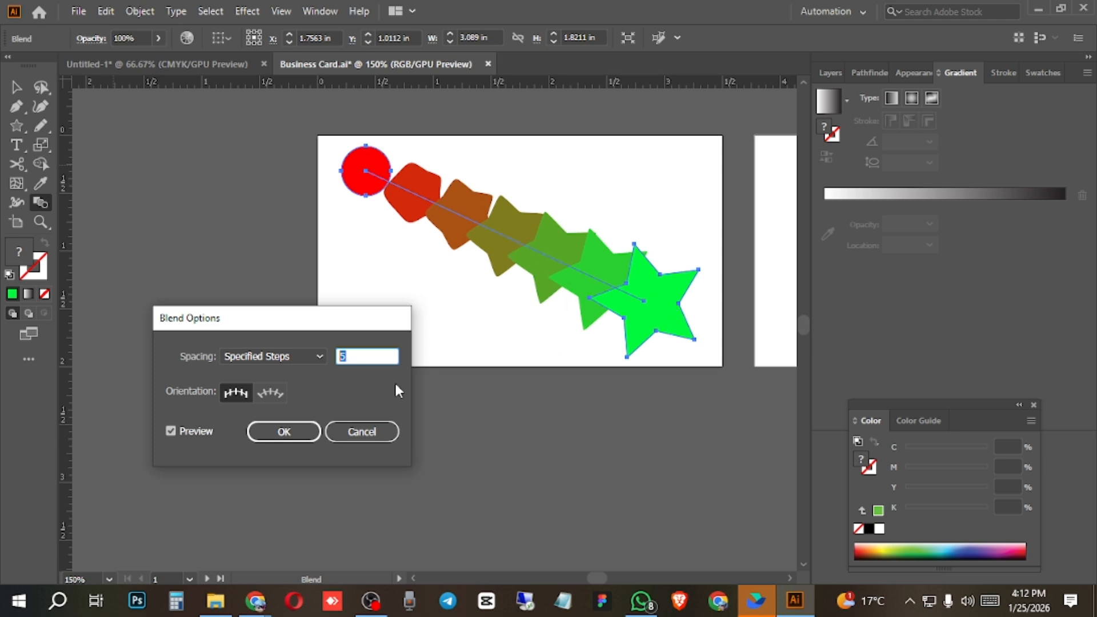
click(366, 433)
key(v)
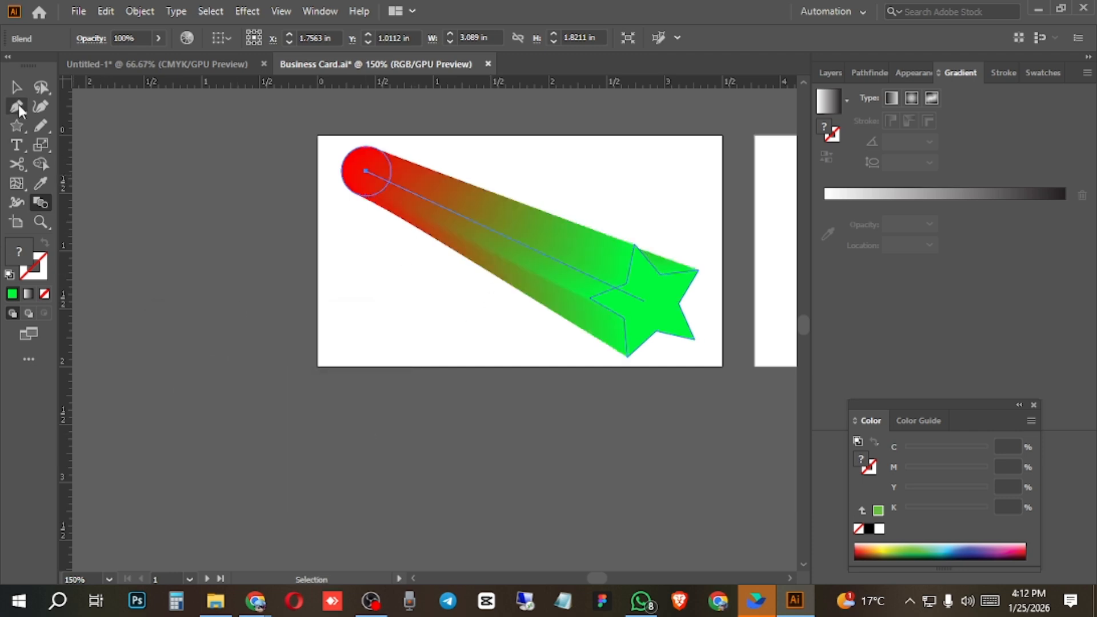
Draw a green square about 1 in wide and place it below the artboard's lower-left corner.
click(16, 124)
click(36, 119)
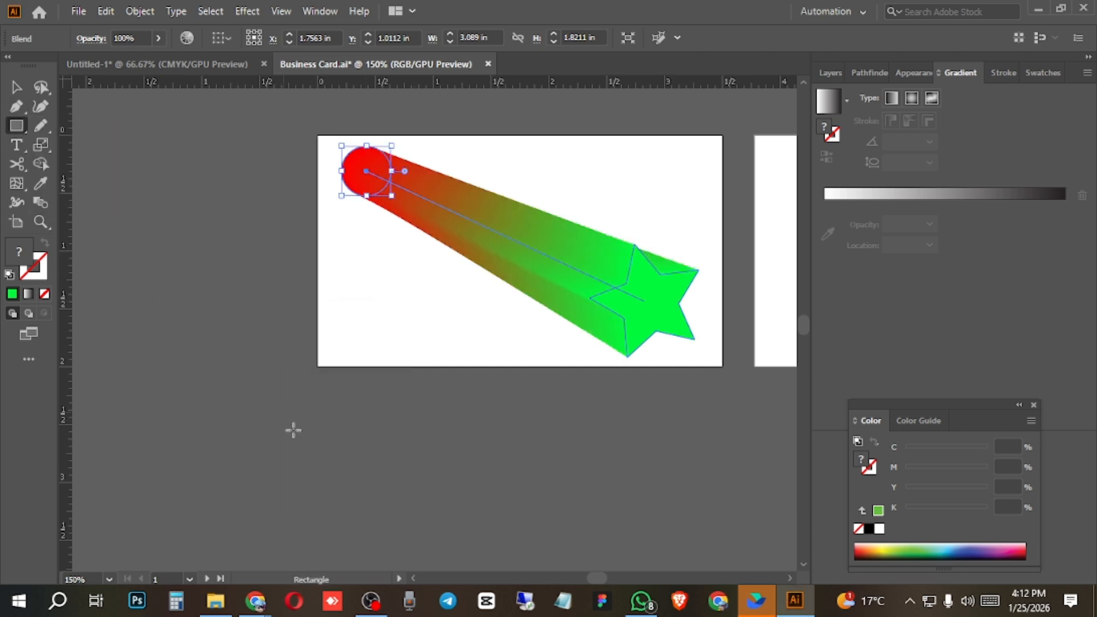
drag(283, 412, 362, 497)
key(v)
scroll(284, 379, down, 1)
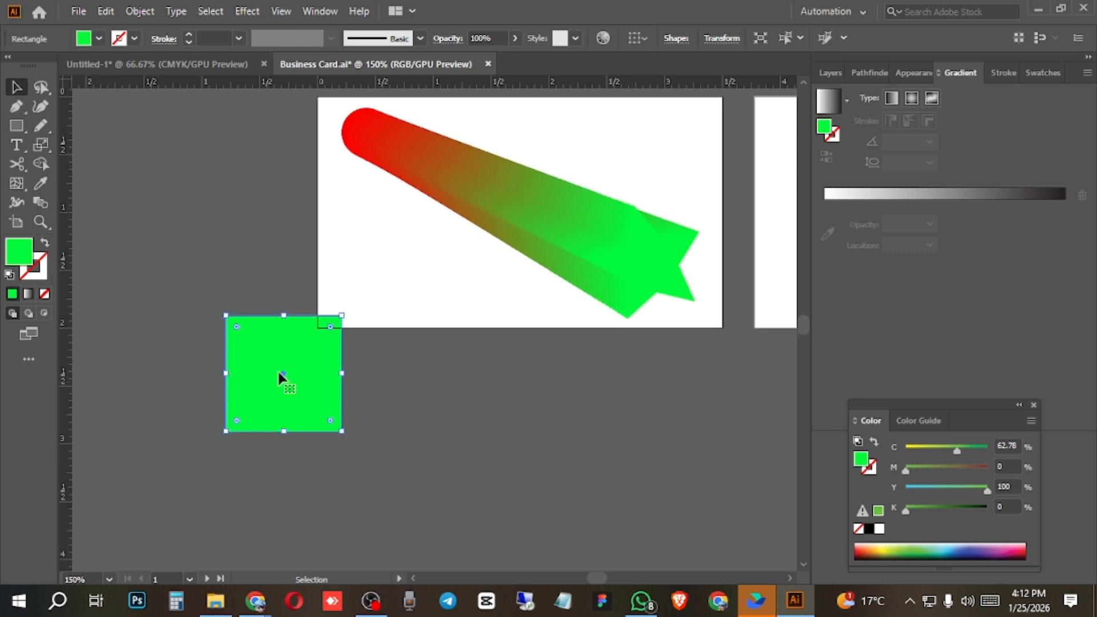
drag(284, 380, 293, 447)
scroll(428, 413, down, 2)
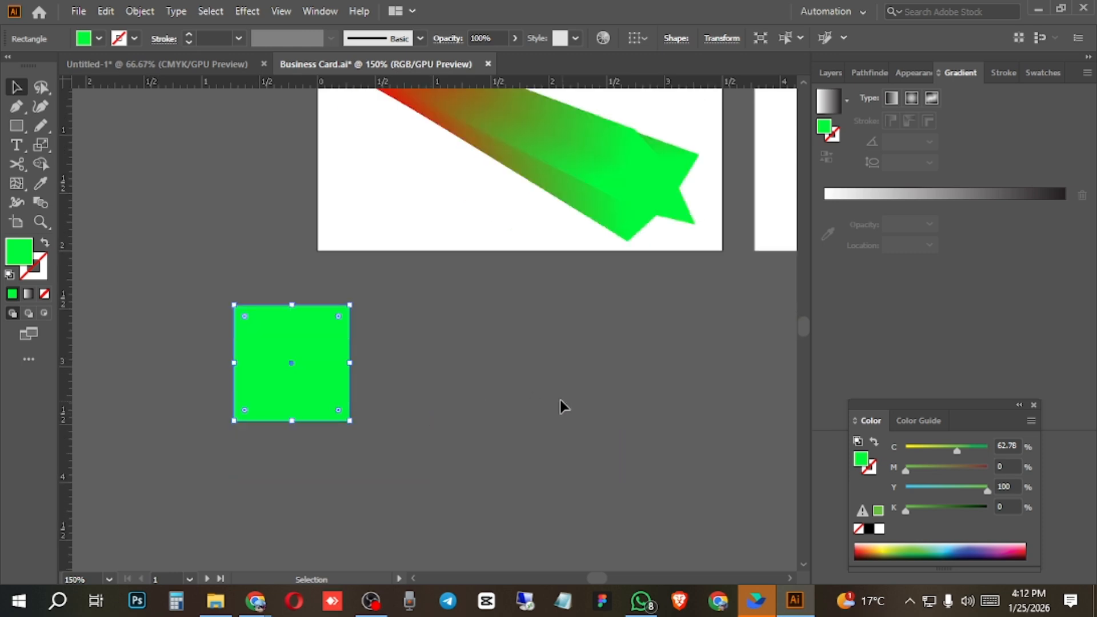
Fill the square below the artboard with magenta #FF00F9.
double_click(19, 260)
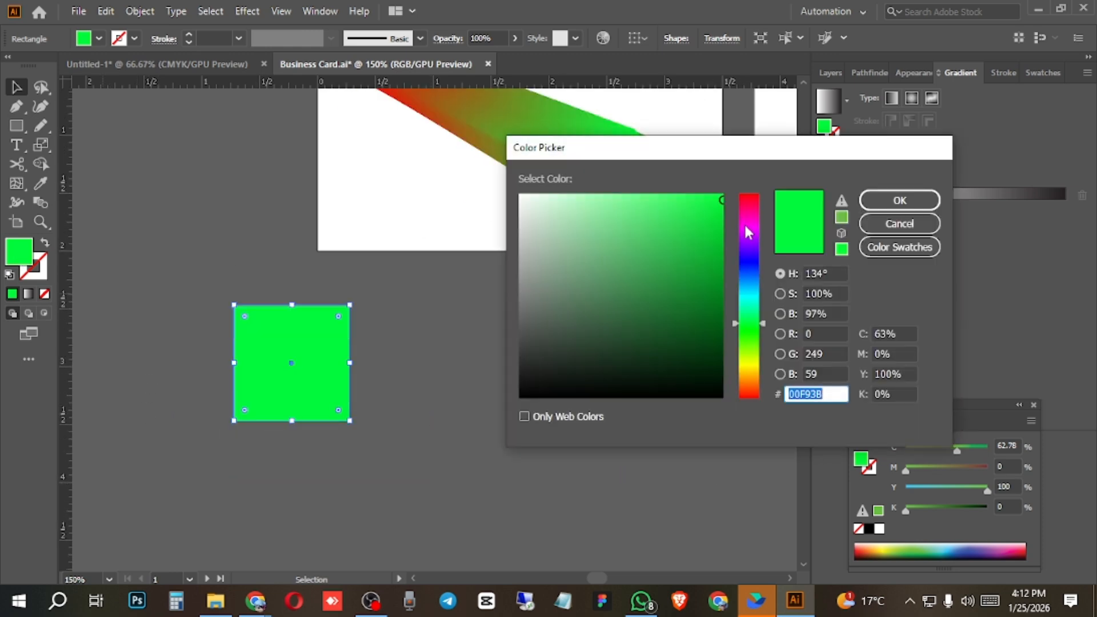
click(744, 224)
click(722, 194)
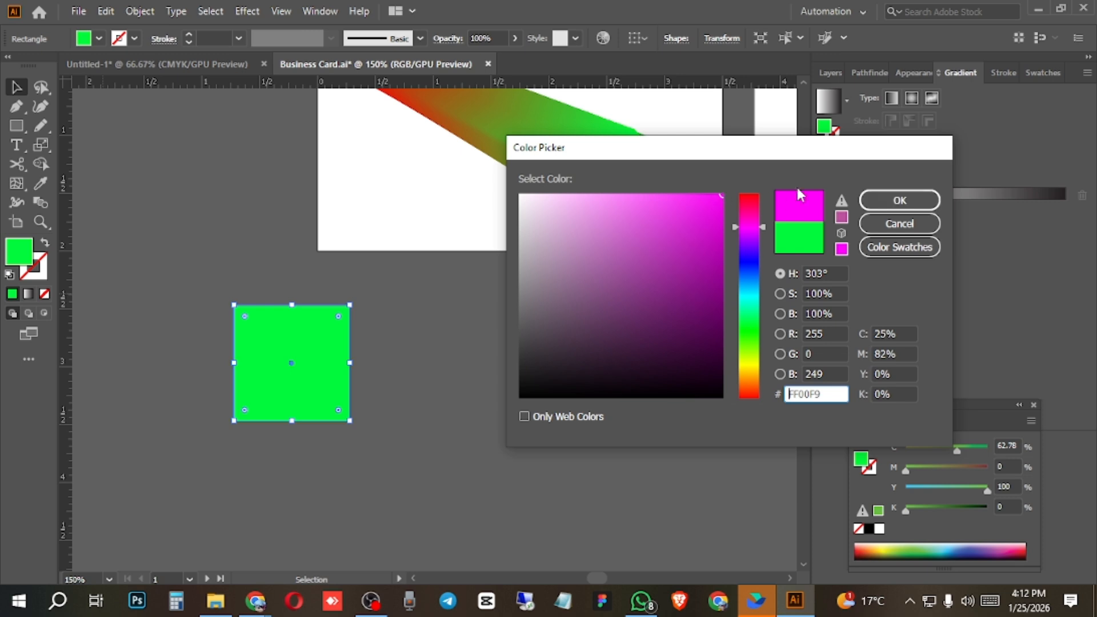
click(900, 201)
Copy the magenta square about 3 in to its right, shrink the copy to about 0.9 in and fill it with darker purple.
drag(291, 363, 644, 363)
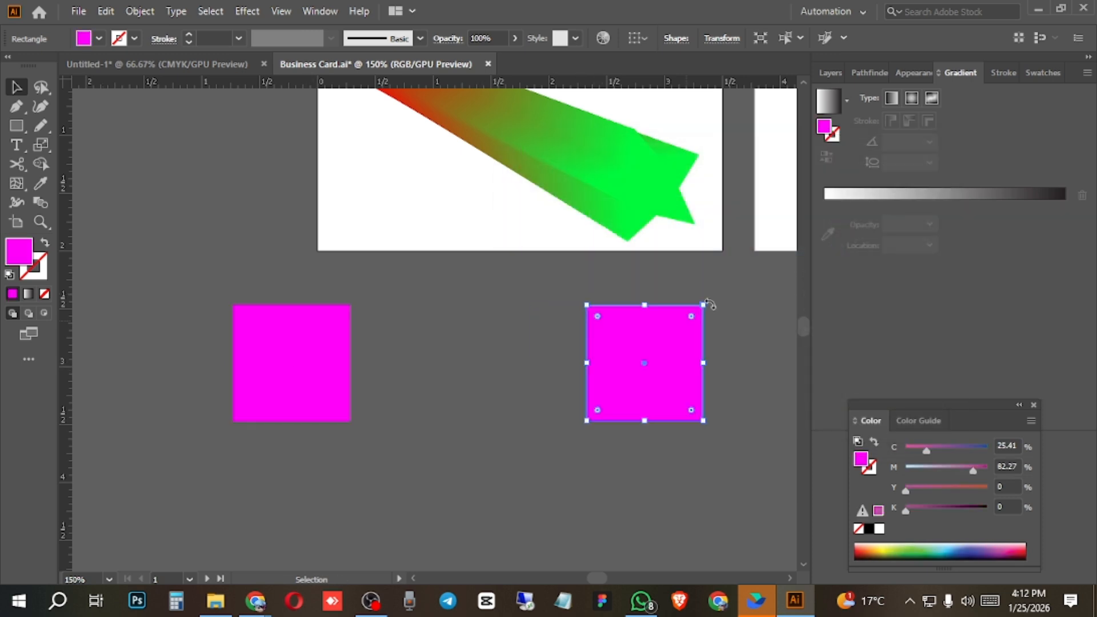
drag(707, 308, 695, 313)
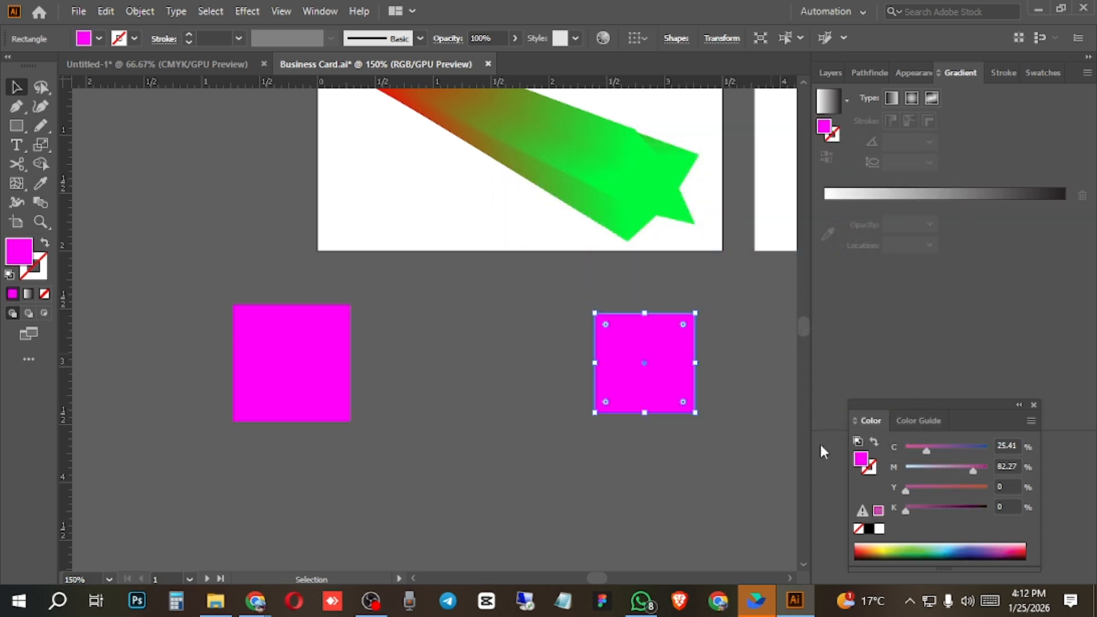
double_click(24, 258)
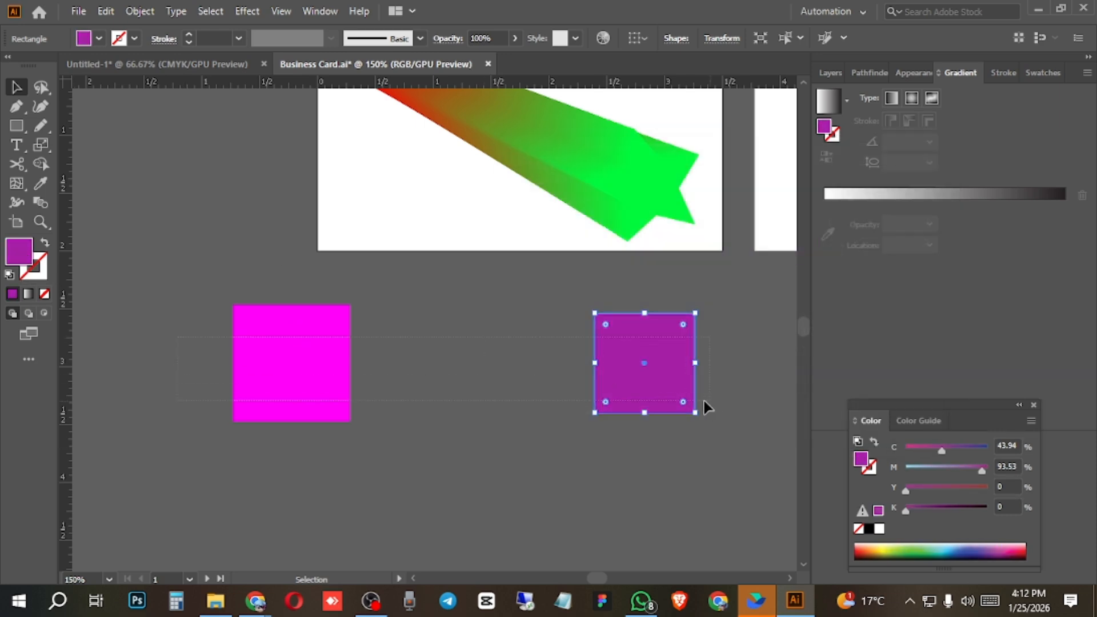
Blend the magenta square into the smaller purple square.
key(ctrl+a)
click(40, 203)
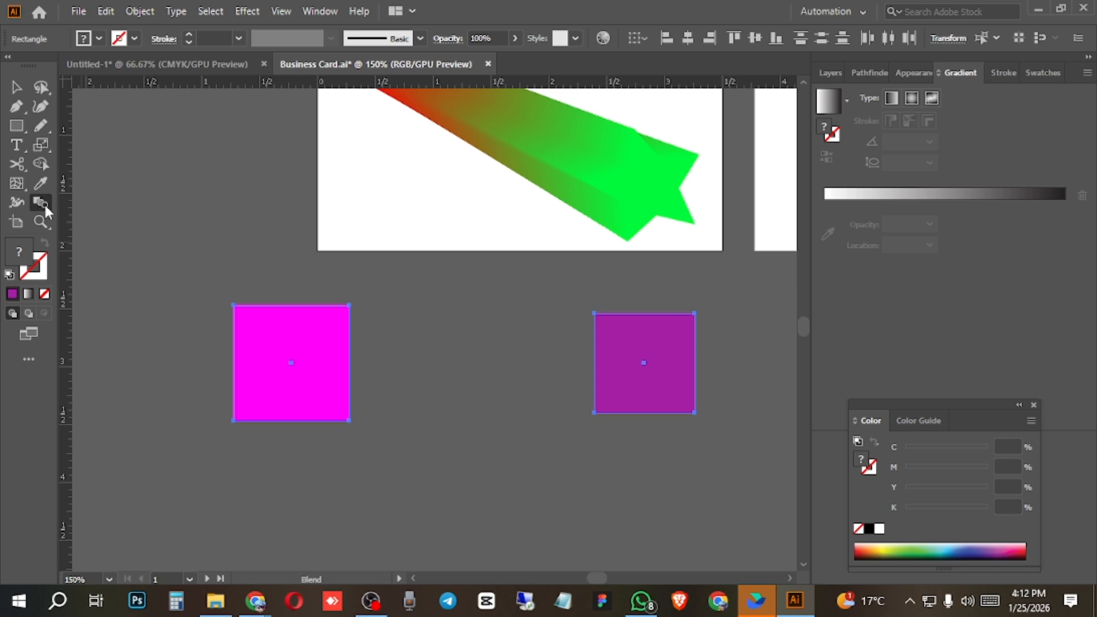
click(300, 347)
click(679, 382)
click(16, 87)
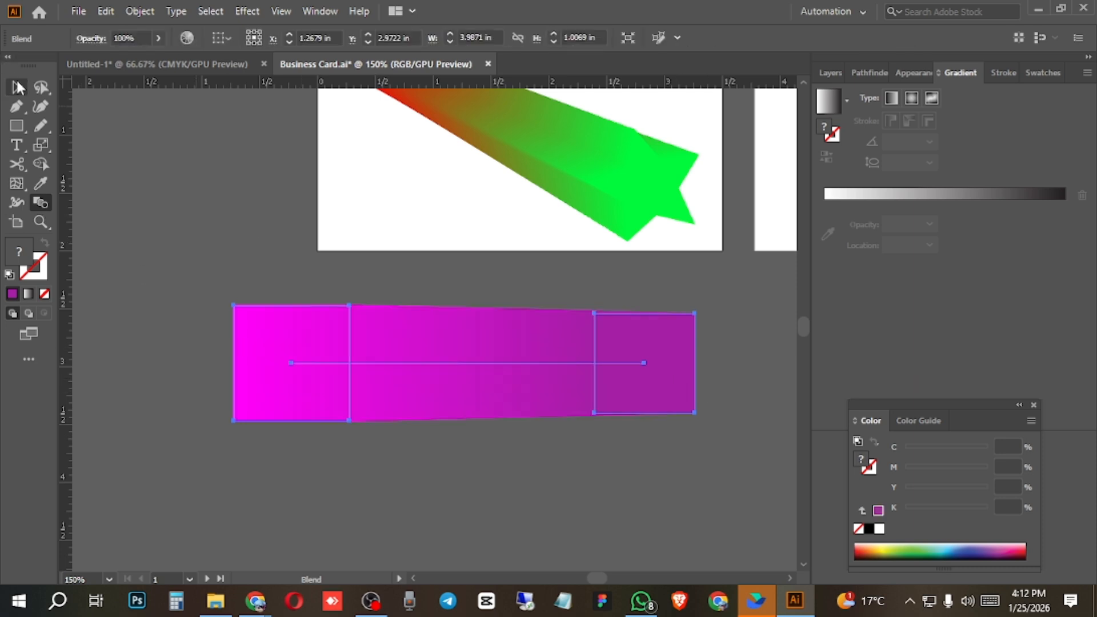
Set the spacing of the magenta-to-purple blend to 10 specified steps.
double_click(42, 201)
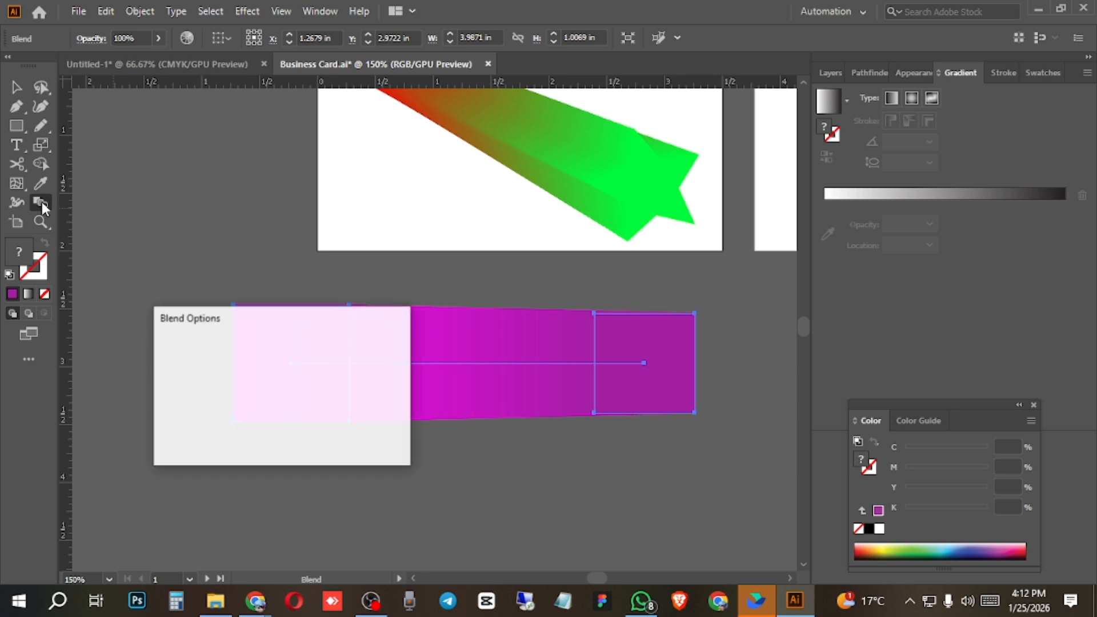
click(320, 358)
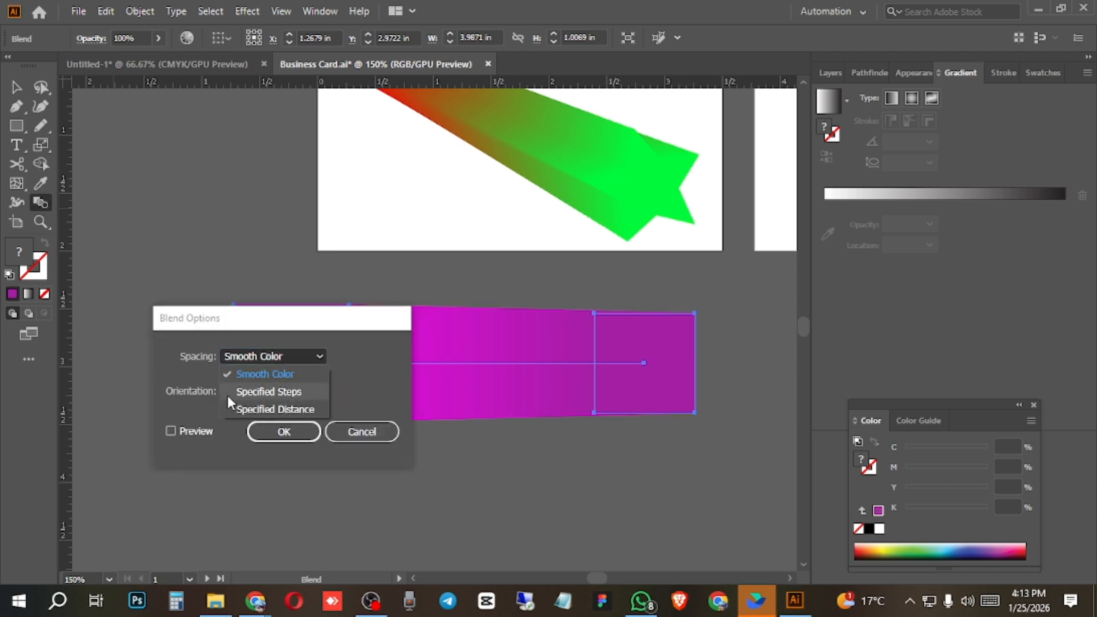
click(260, 390)
drag(356, 320, 345, 381)
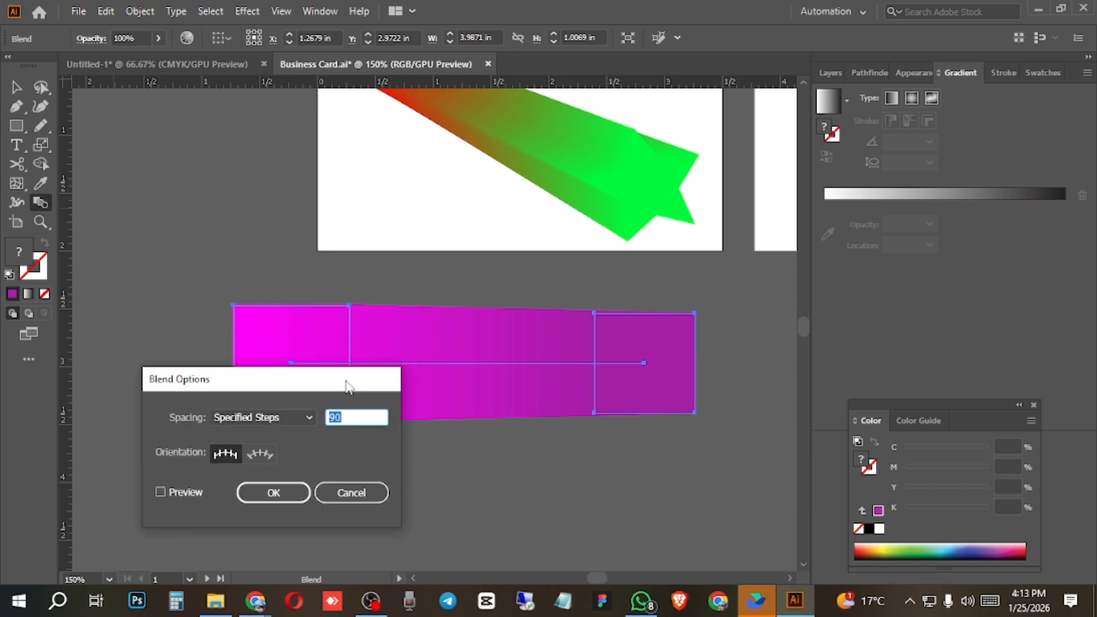
text(1)
click(189, 494)
click(273, 493)
click(580, 437)
click(543, 314)
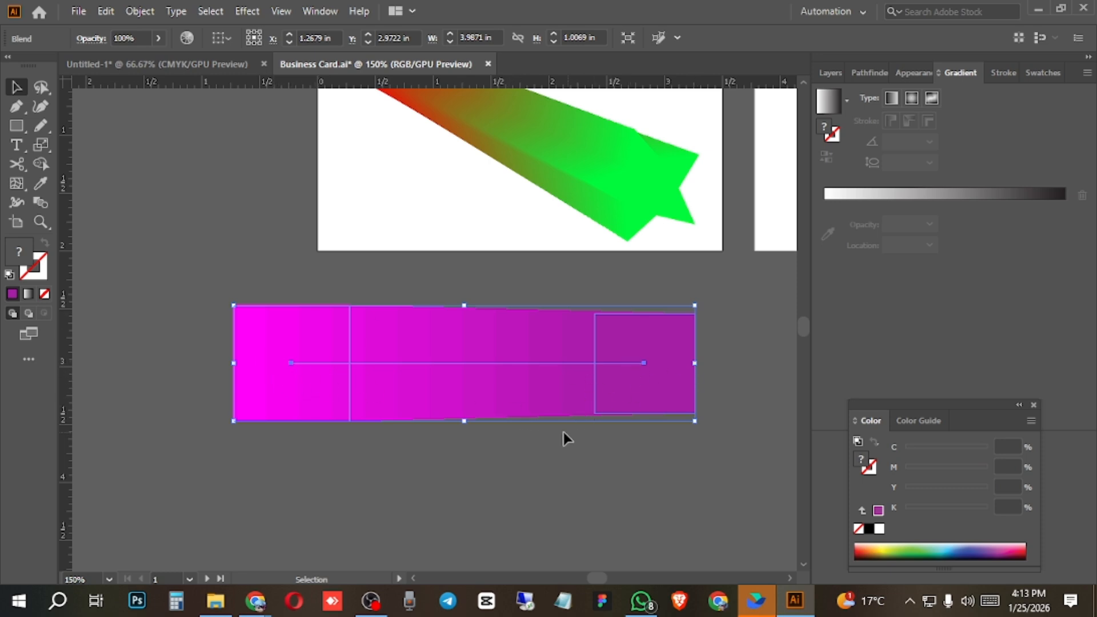
Expand the magenta-to-purple blend's object and fill and ungroup it into separate squares.
click(140, 12)
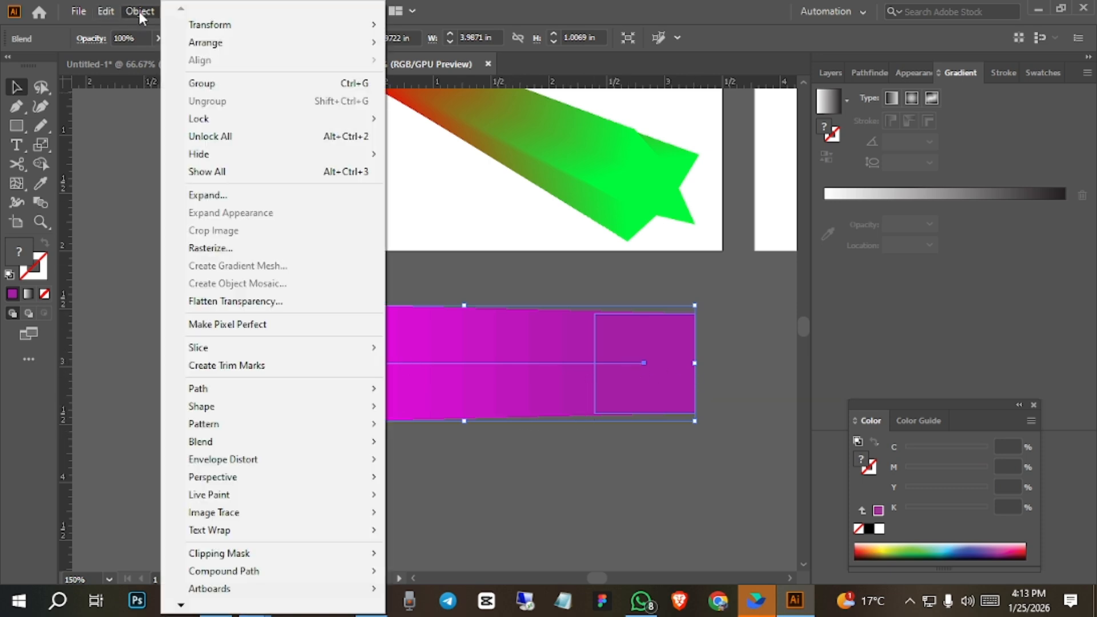
click(237, 197)
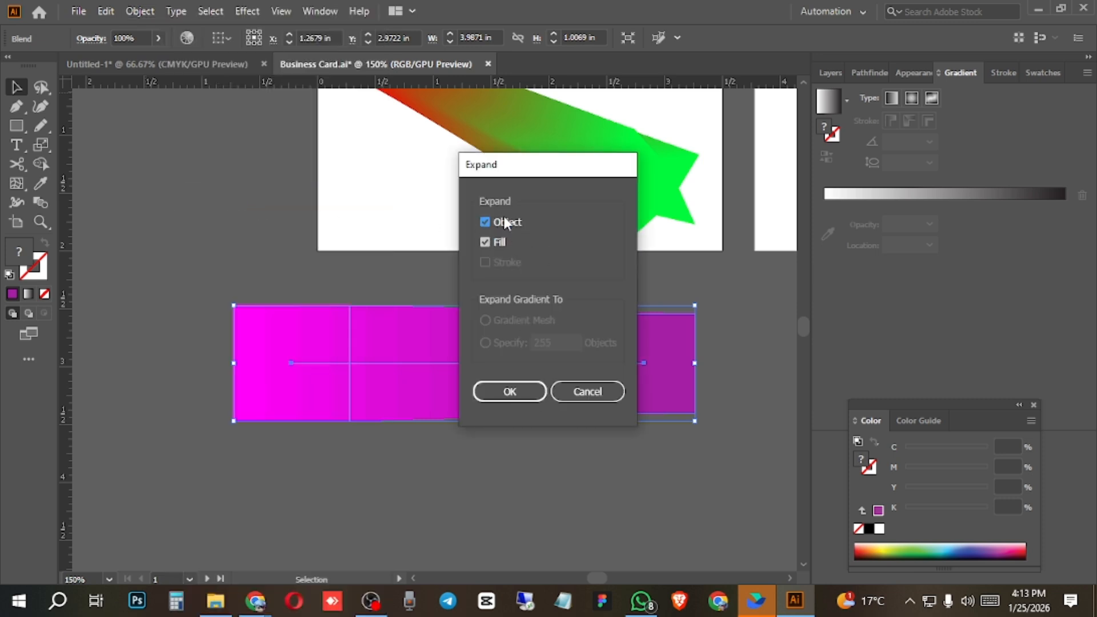
click(510, 391)
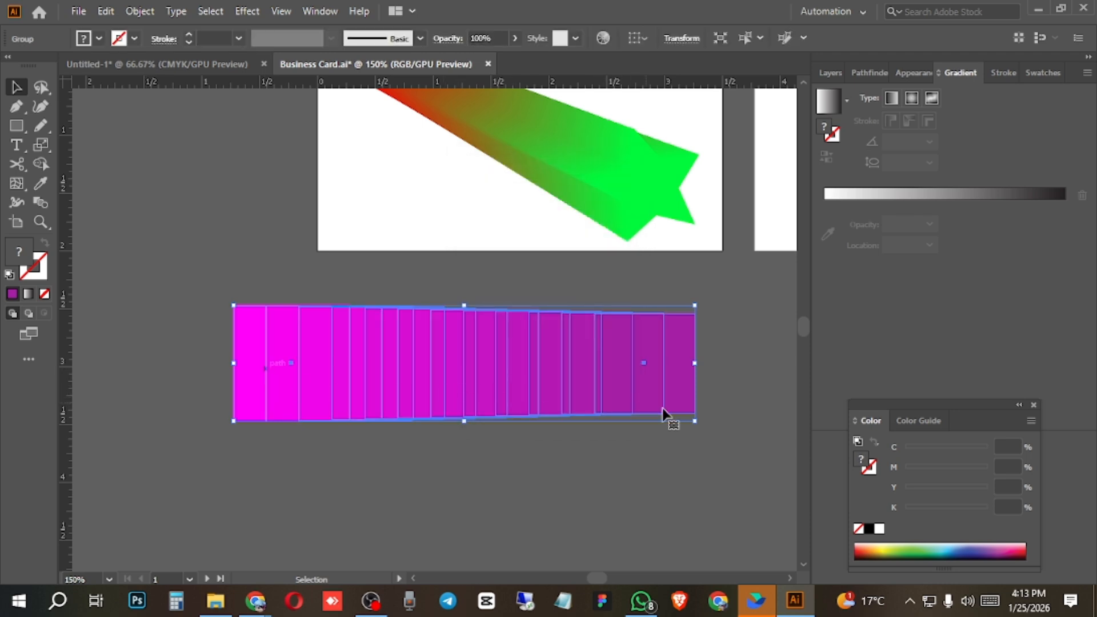
scroll(510, 475, down, 3)
scroll(510, 476, right, 3)
right_click(494, 251)
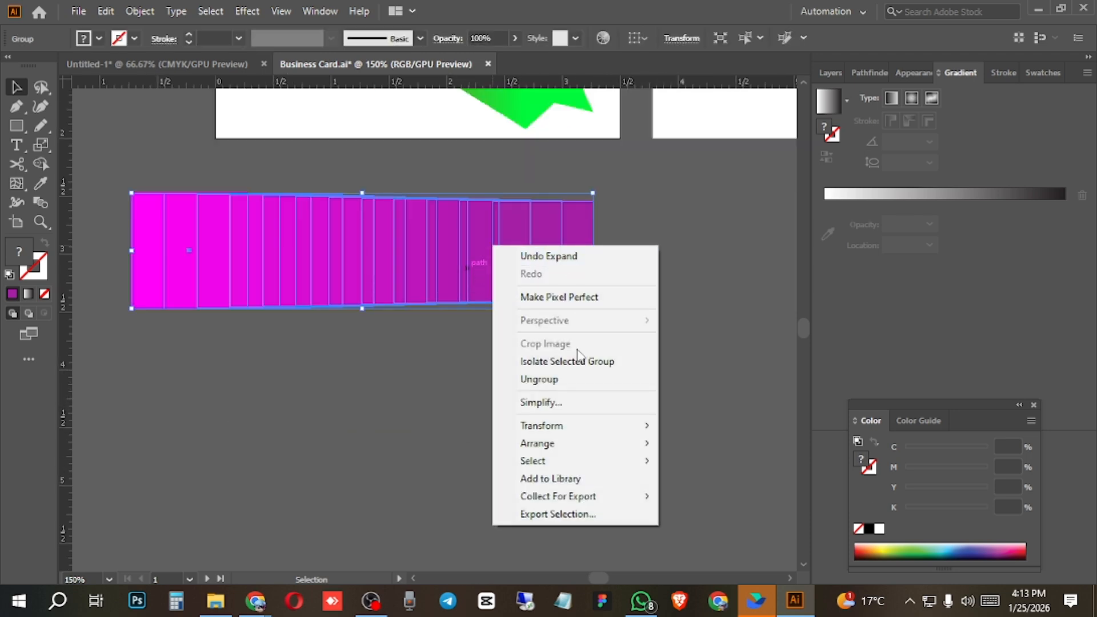
click(557, 380)
click(624, 358)
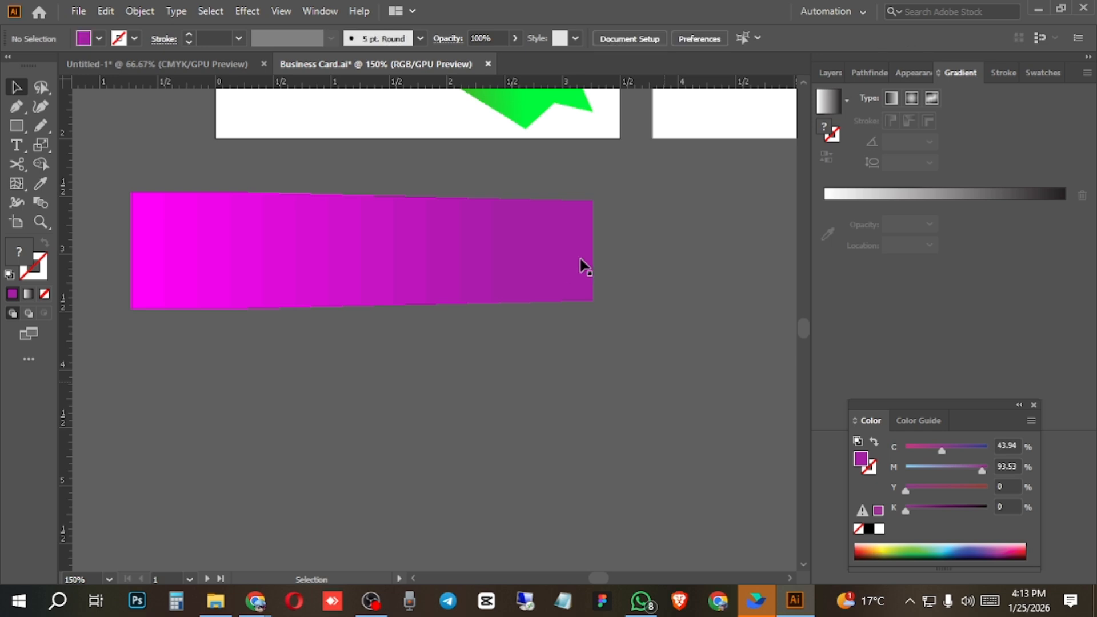
Move the expanded squares apart, spreading them around and below the original strip so the individual shades are separated.
drag(583, 265, 724, 443)
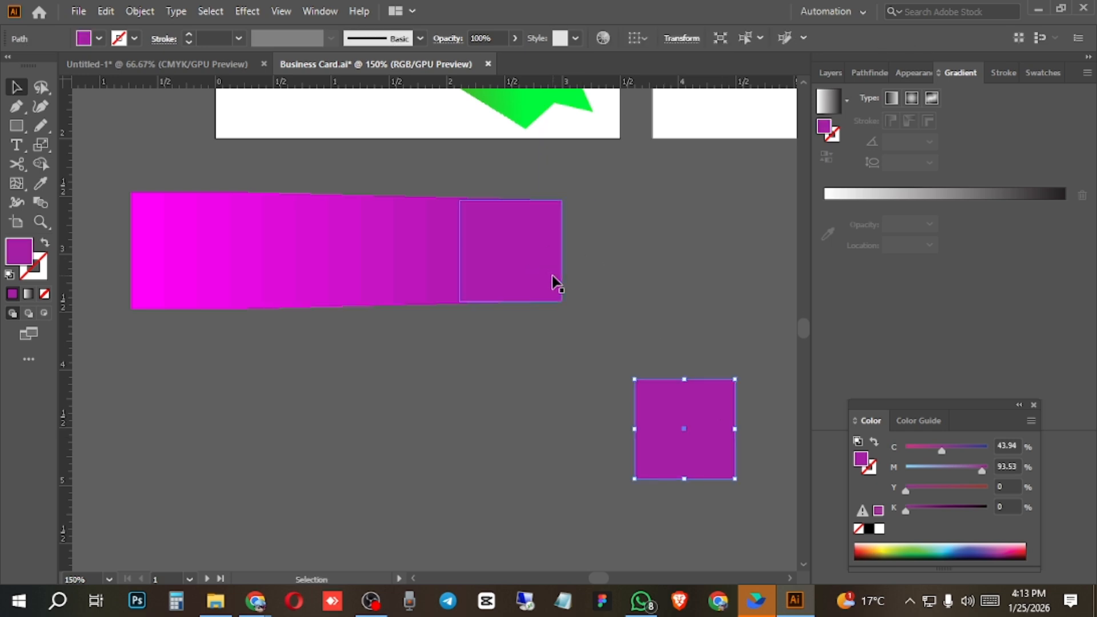
drag(552, 276, 563, 457)
drag(510, 284, 422, 456)
drag(461, 272, 248, 455)
drag(438, 273, 655, 258)
drag(417, 269, 515, 267)
drag(150, 257, 117, 265)
drag(372, 257, 417, 258)
drag(261, 229, 215, 151)
drag(362, 216, 408, 145)
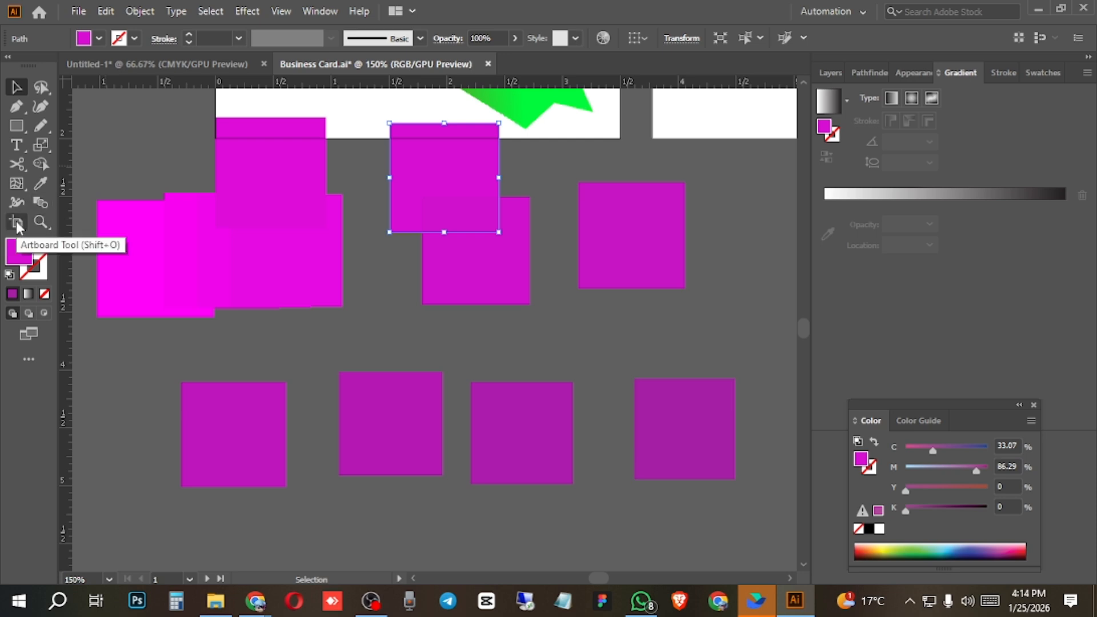
key(shift+o)
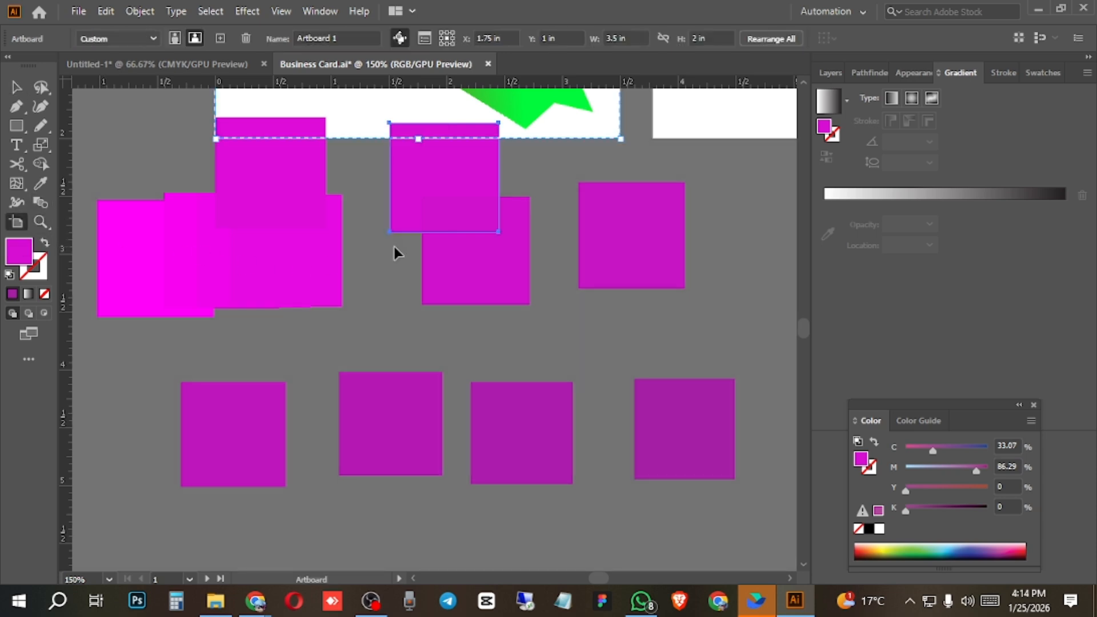
key(ctrl+a)
key(v)
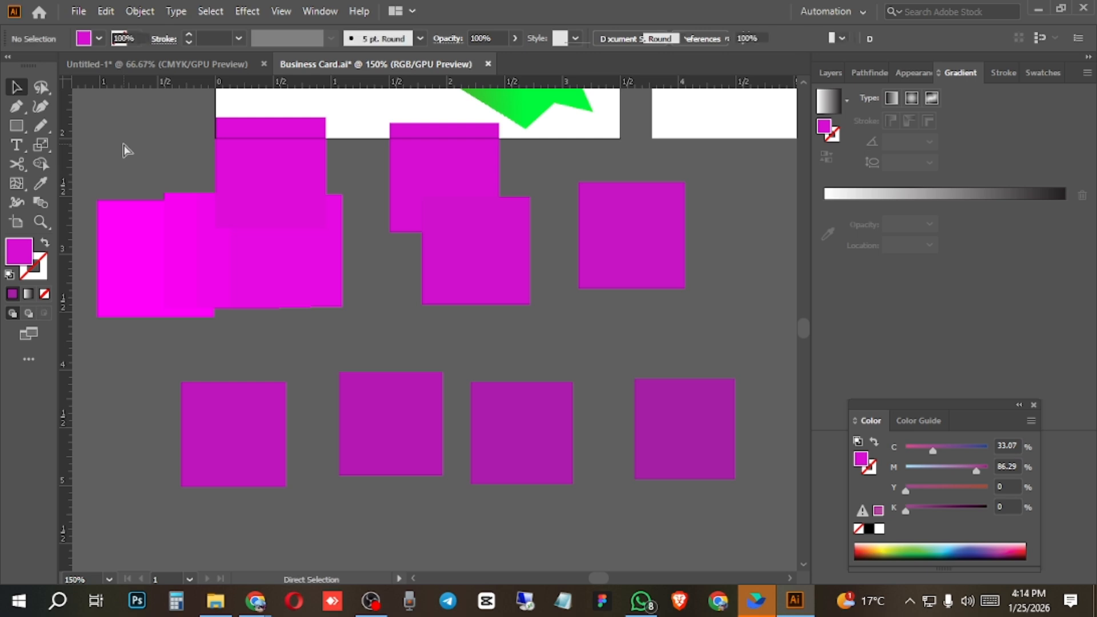
Delete all the artwork from the business card document, leaving its artboards empty.
key(ctrl+a)
key(Delete)
key(ctrl+0)
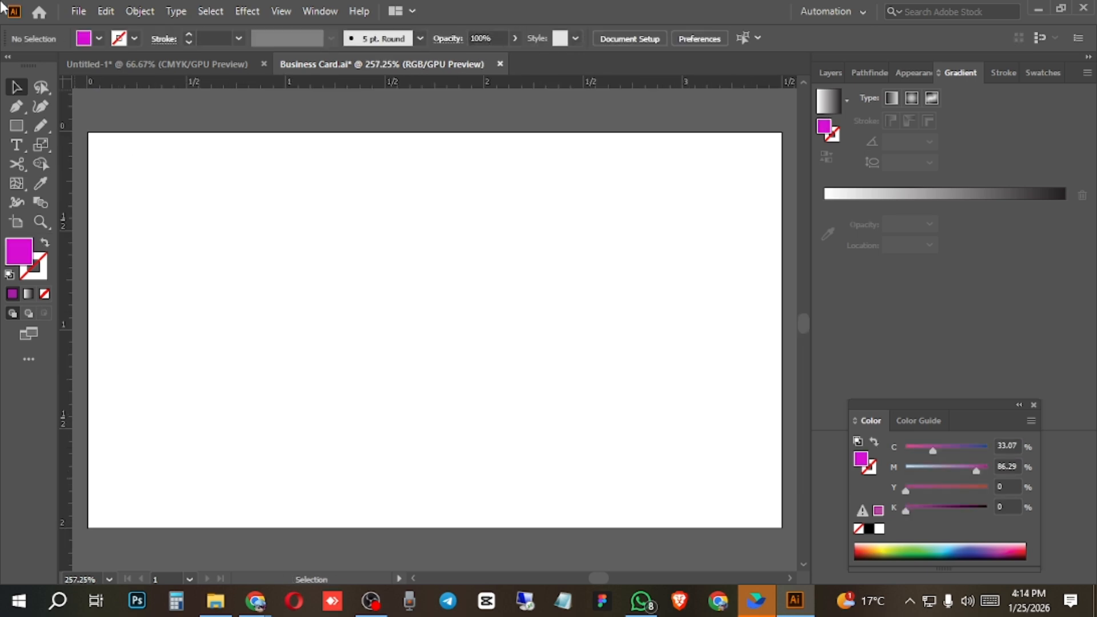
Move the business card's Artboard 1 to about X 1.22 in, Y 1.59 in, and again to about X 2.07 in, Y 0.64 in.
scroll(330, 266, down, 2)
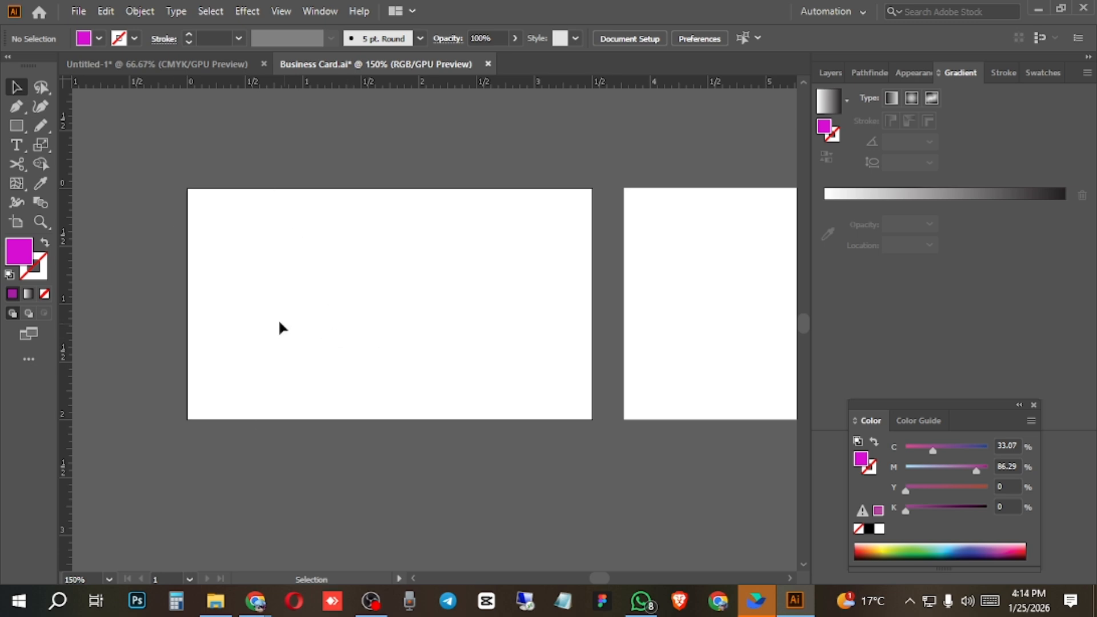
click(17, 224)
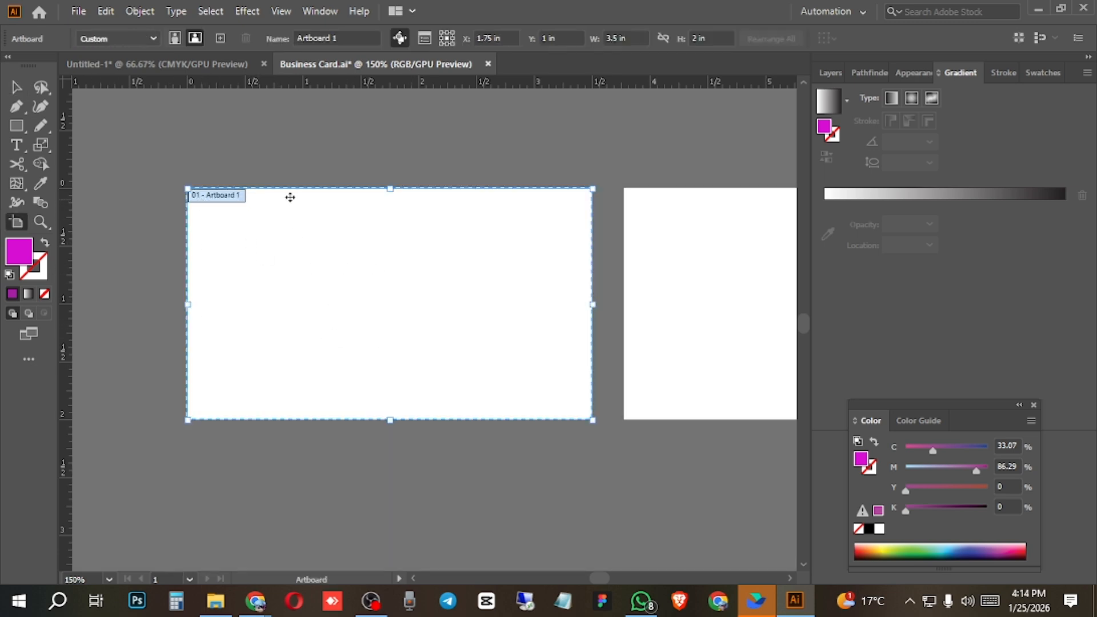
drag(384, 265, 423, 329)
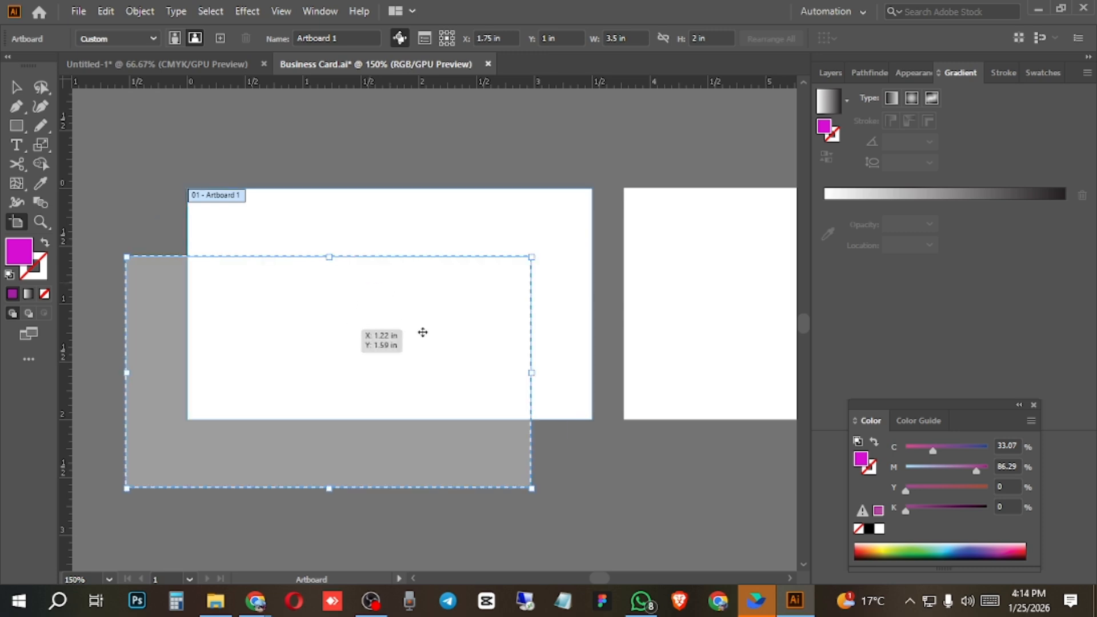
click(664, 323)
drag(281, 328, 380, 217)
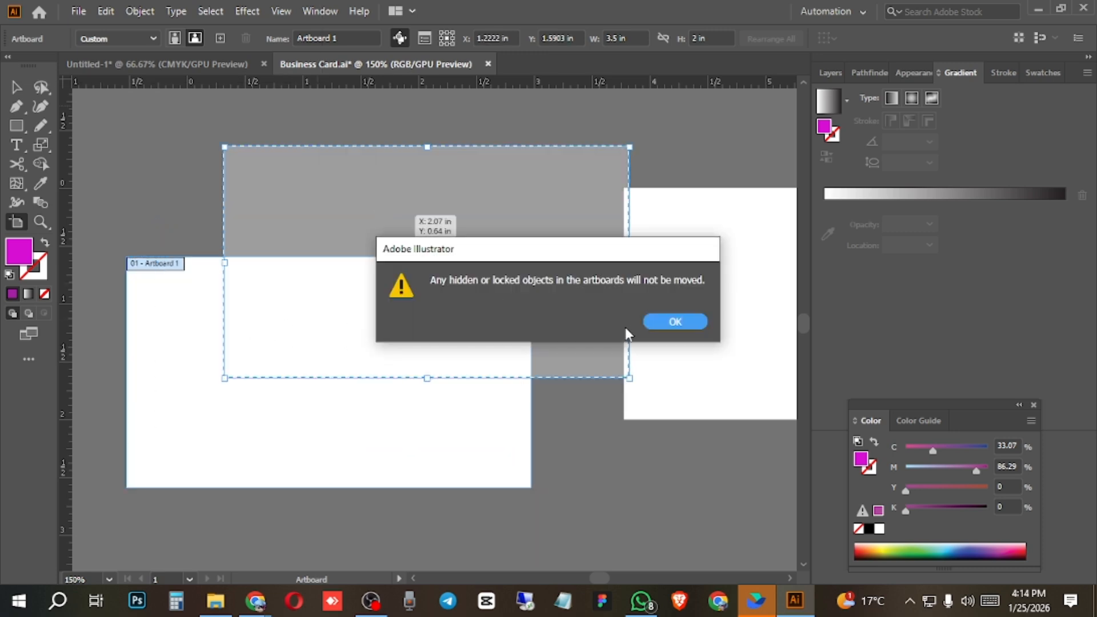
click(666, 321)
Add four artboards around Artboard 1 in Untitled-1: about 693 x 595 pt beside it, a wide and a 390 x 423 pt one below, and 1362 x 141 pt above.
click(234, 68)
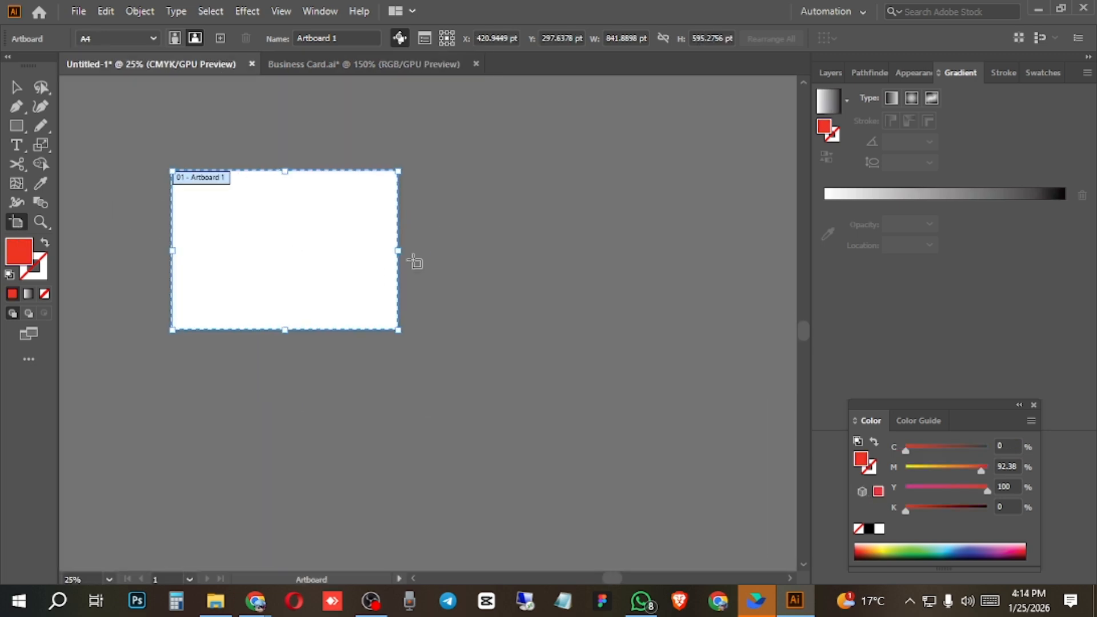
drag(476, 171, 661, 330)
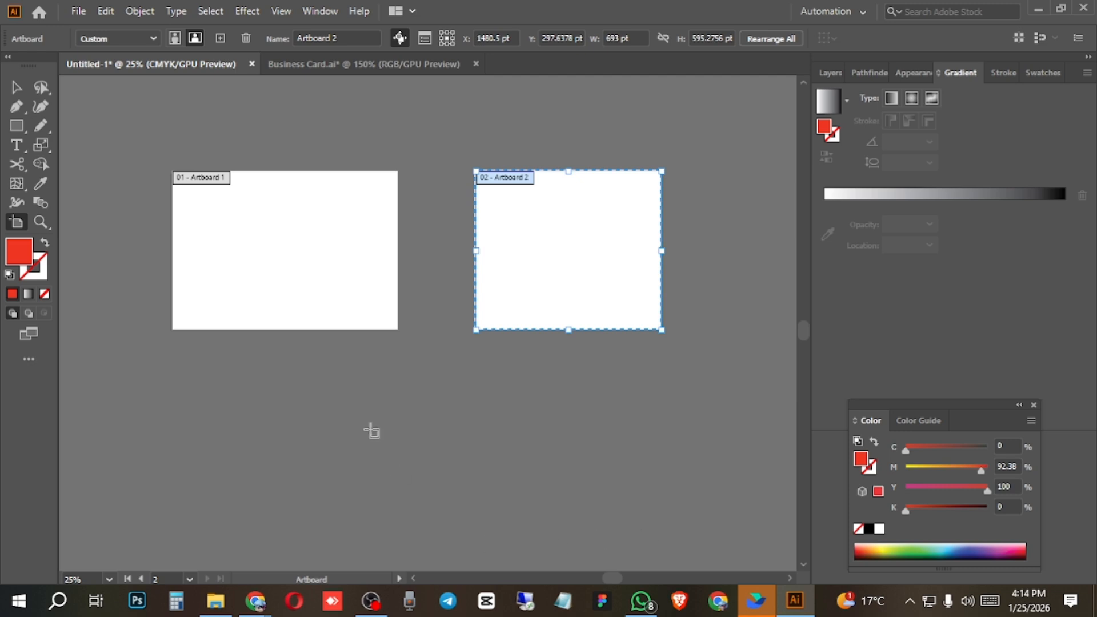
drag(327, 371, 725, 506)
drag(162, 393, 266, 505)
drag(383, 112, 748, 151)
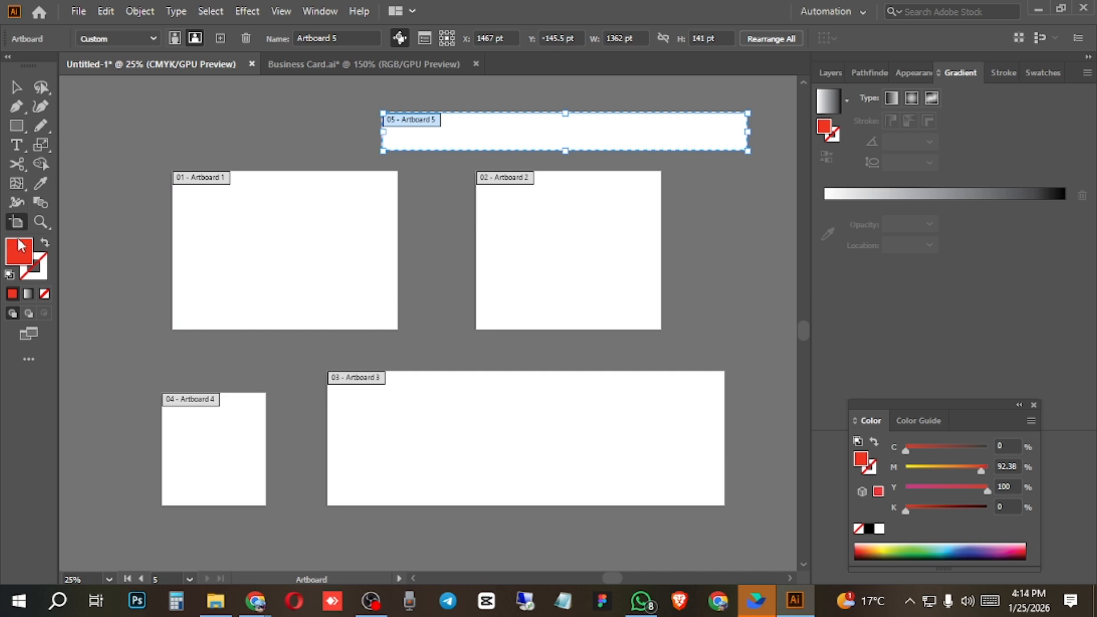
Draw one red rectangle inside each of the five artboards and deselect everything.
click(16, 125)
drag(214, 225, 320, 296)
drag(502, 127, 580, 145)
drag(535, 215, 615, 276)
drag(468, 427, 502, 453)
drag(209, 448, 240, 468)
key(v)
click(248, 364)
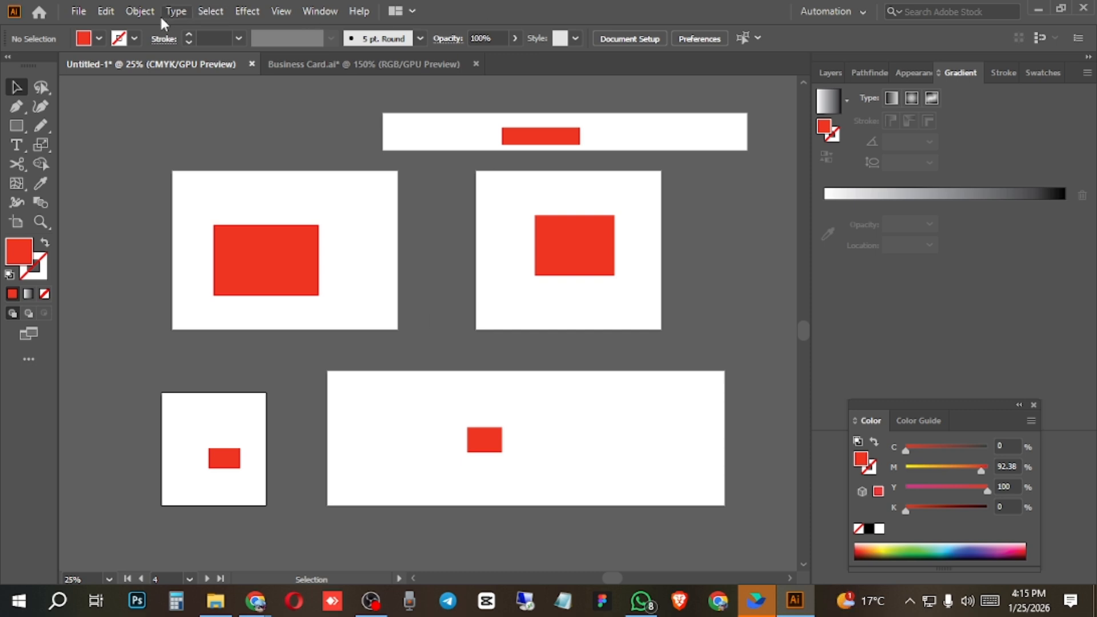
Examine the Save As dialog and the All and Range artboard options for JPEG export, leaving both without saving.
click(79, 12)
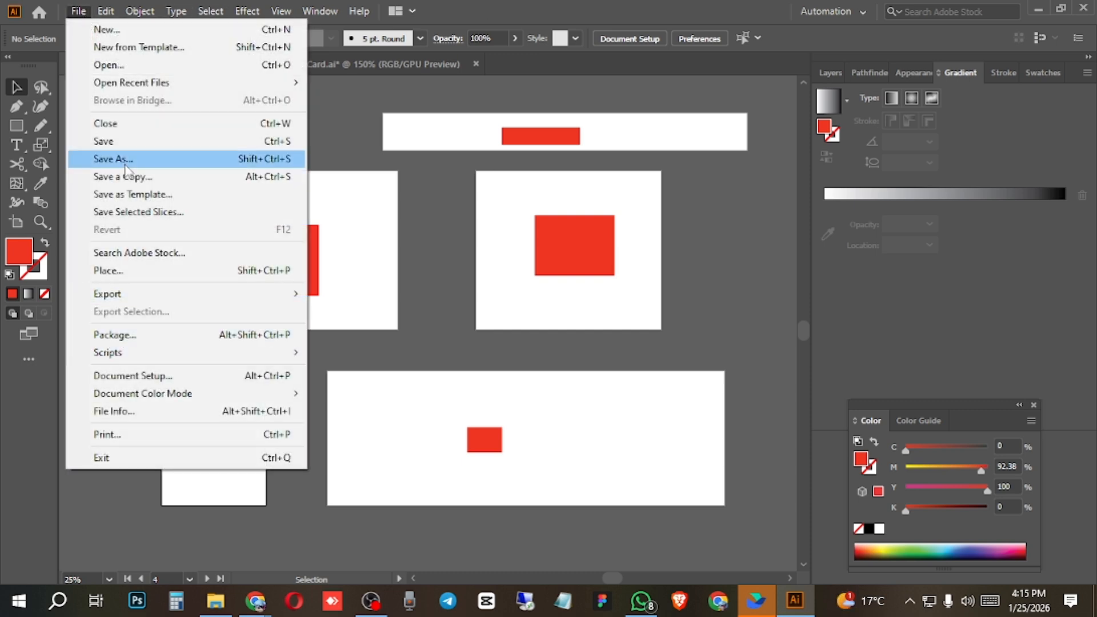
click(122, 159)
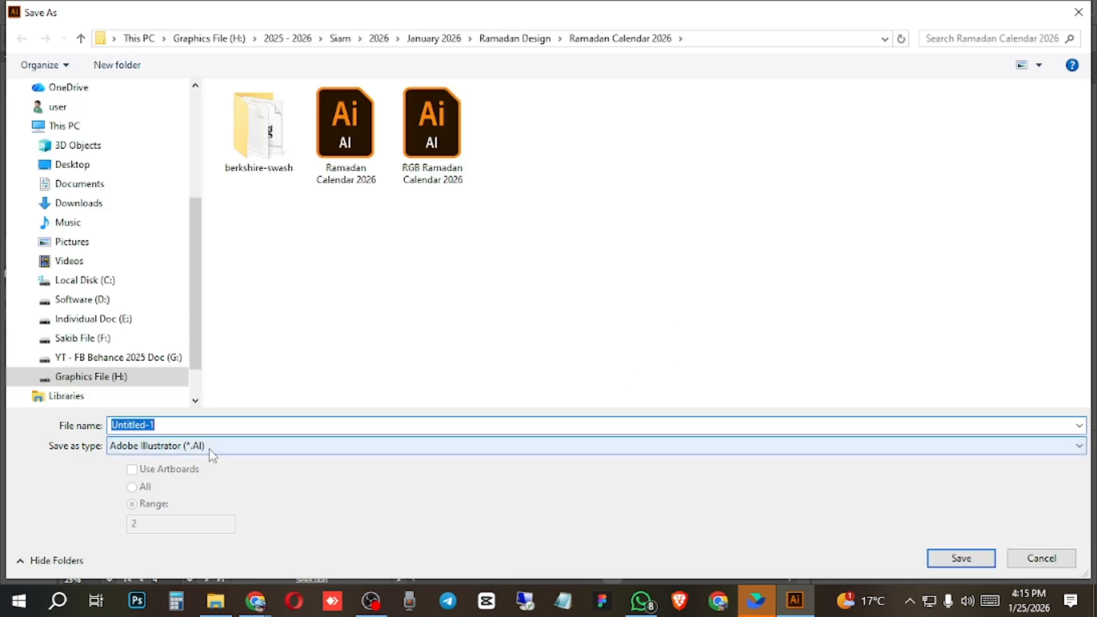
click(1064, 560)
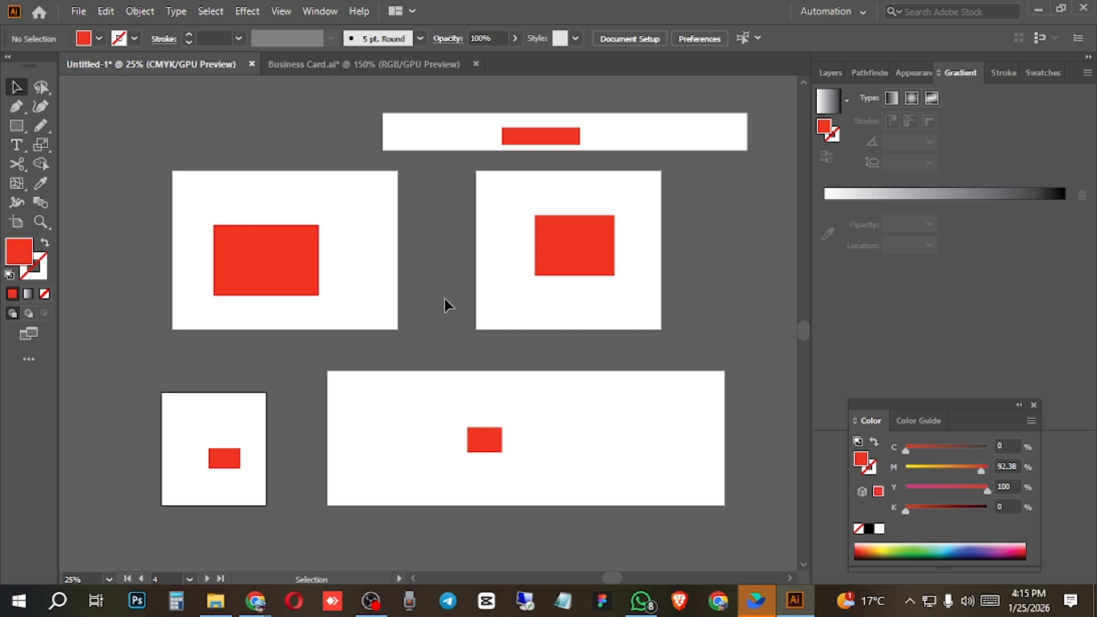
click(79, 11)
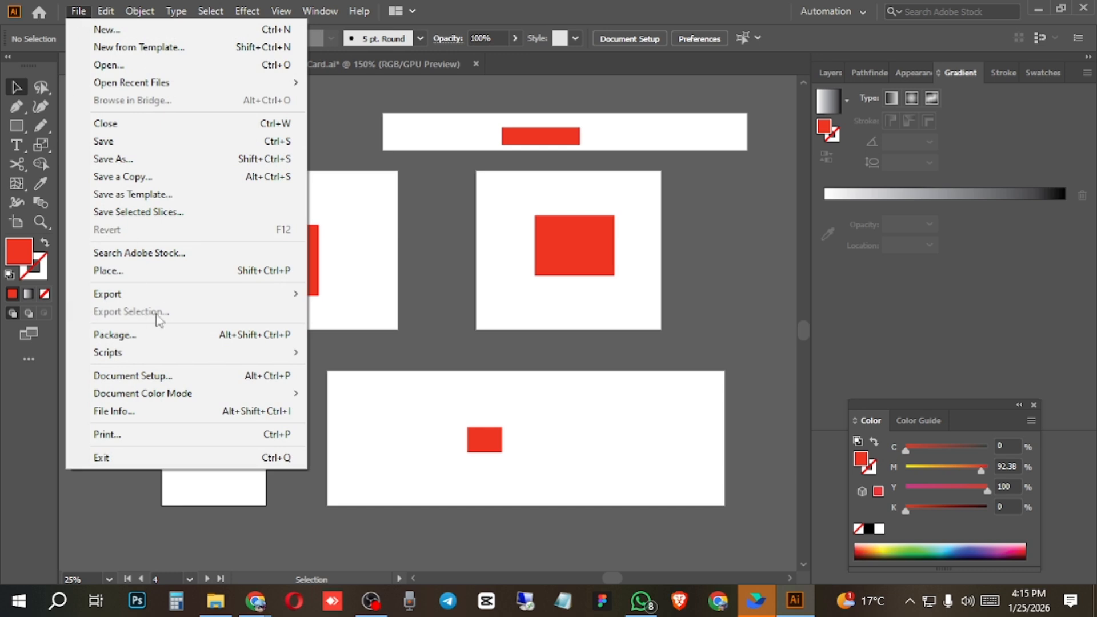
mouse_move(234, 299)
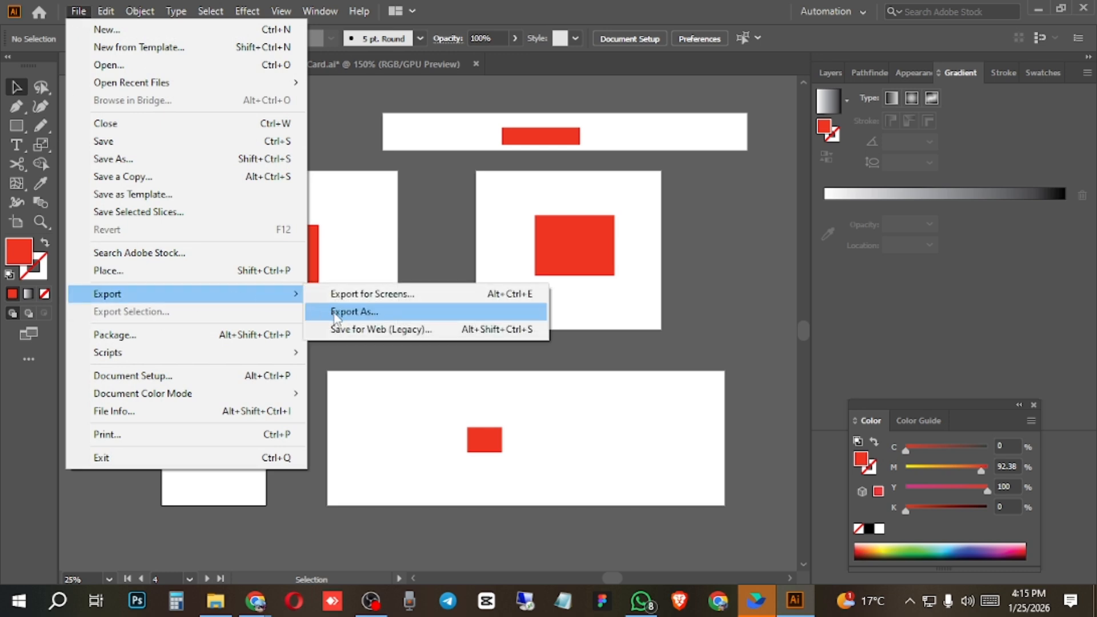
click(336, 312)
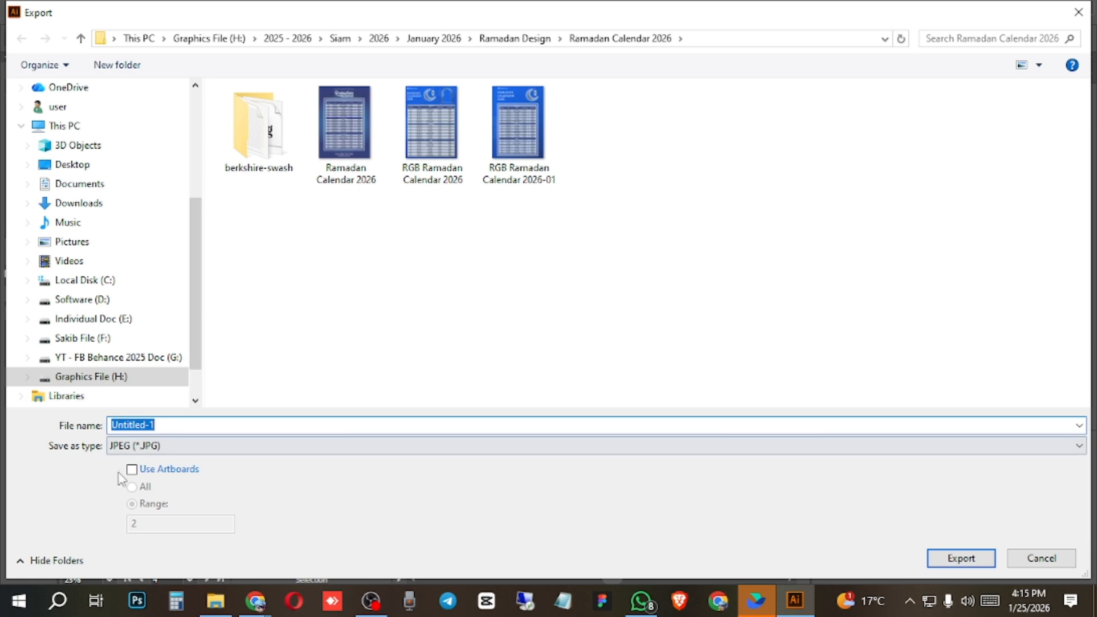
click(158, 472)
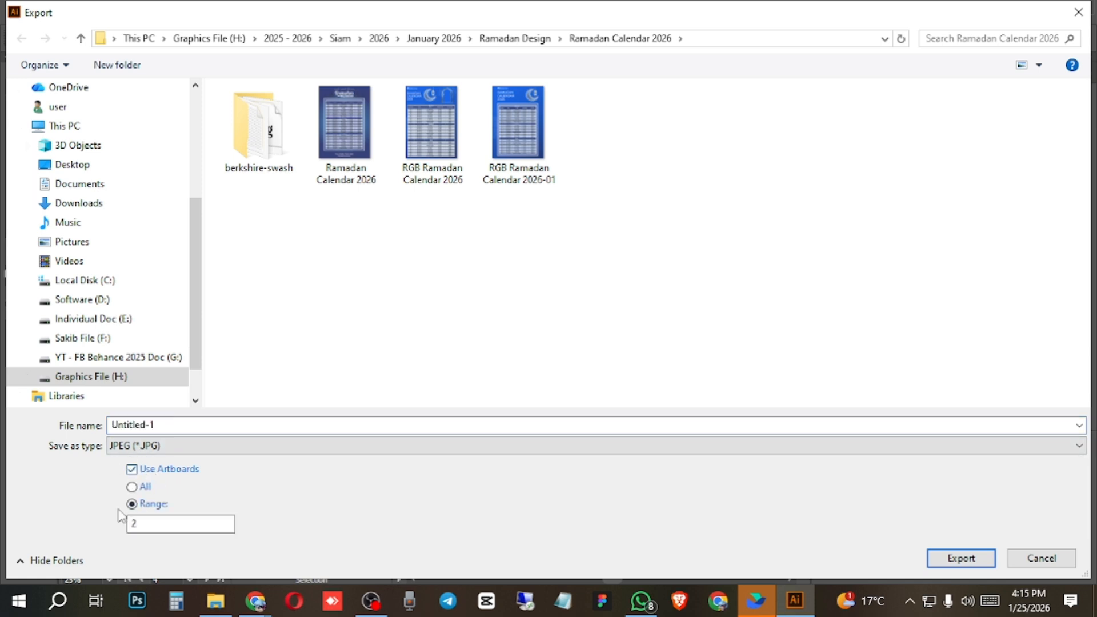
click(140, 490)
click(144, 504)
click(1065, 558)
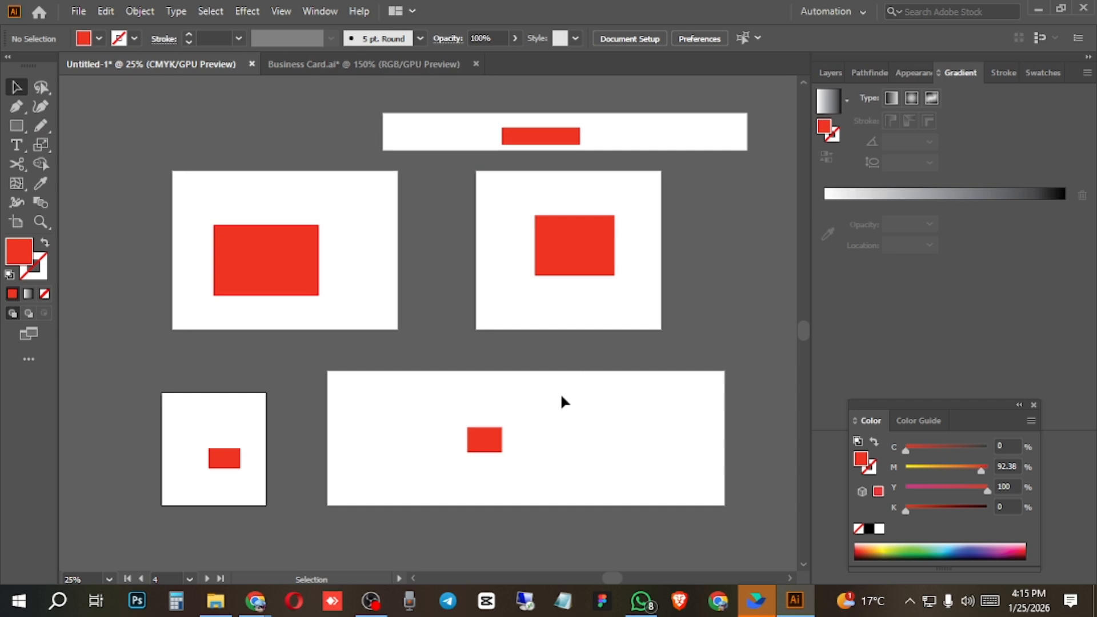
Start a JPEG export to the Desktop and create a new folder named 123 there.
key(shift+o)
click(78, 11)
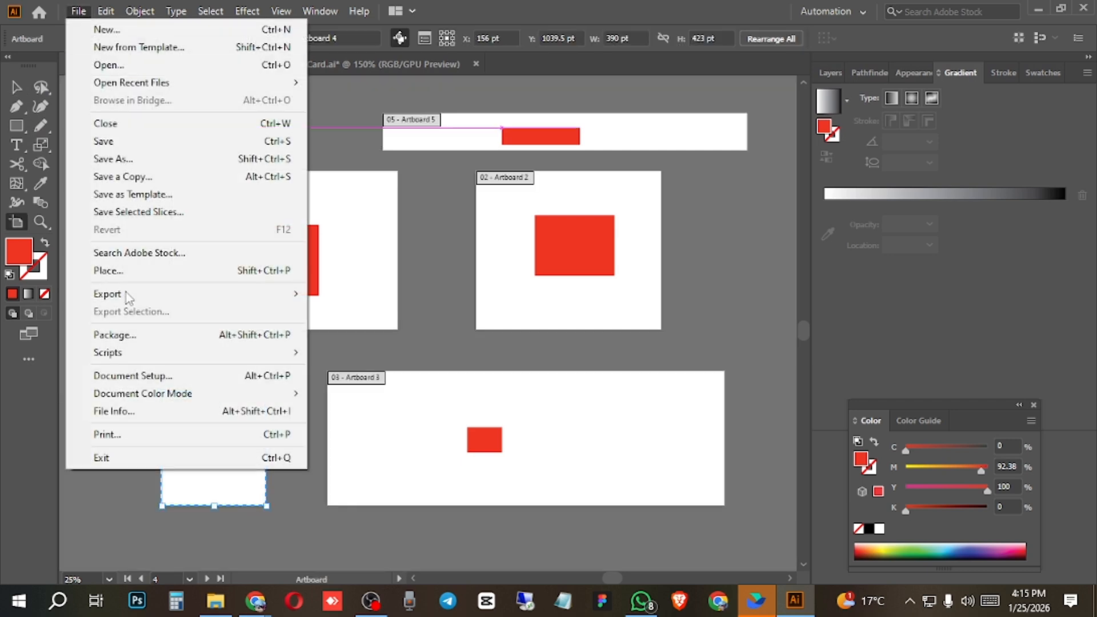
click(342, 314)
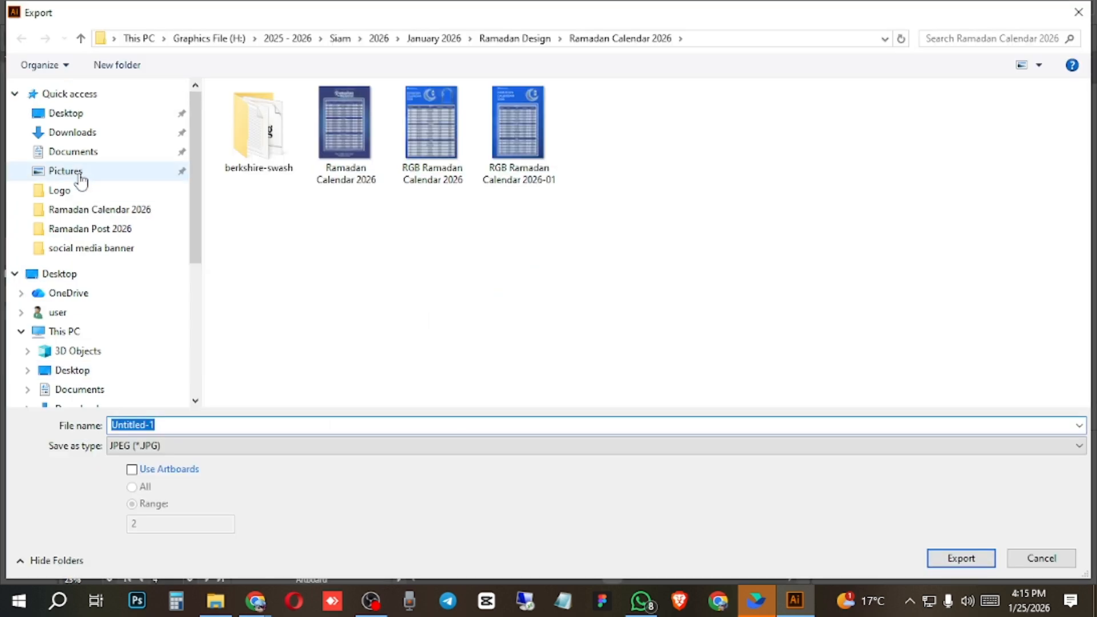
click(80, 117)
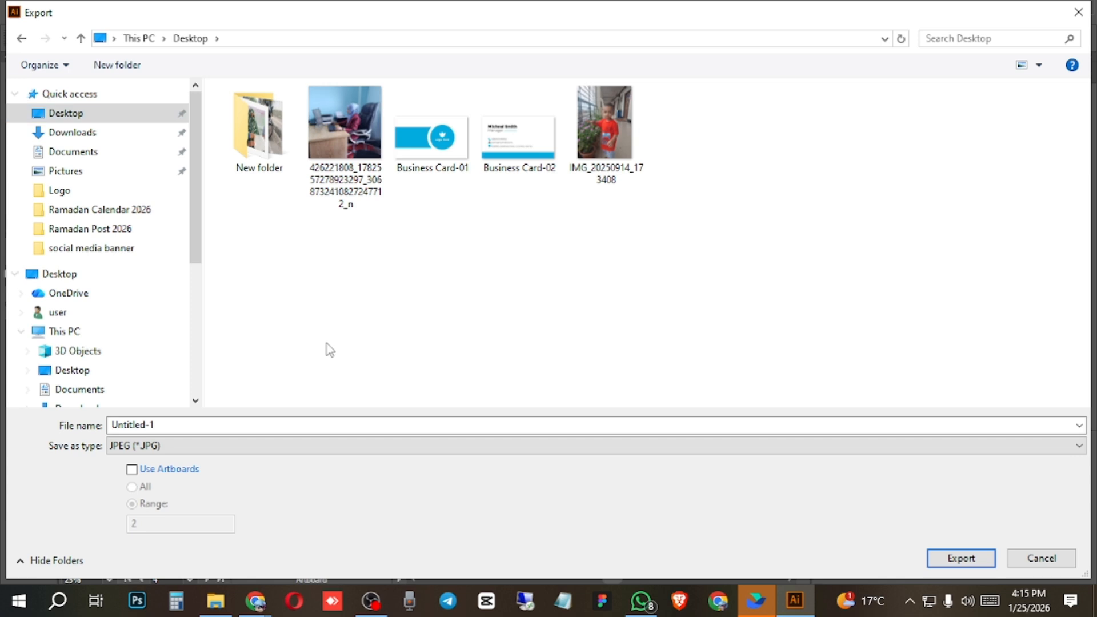
key(ctrl+shift+n)
text(123)
key(Return)
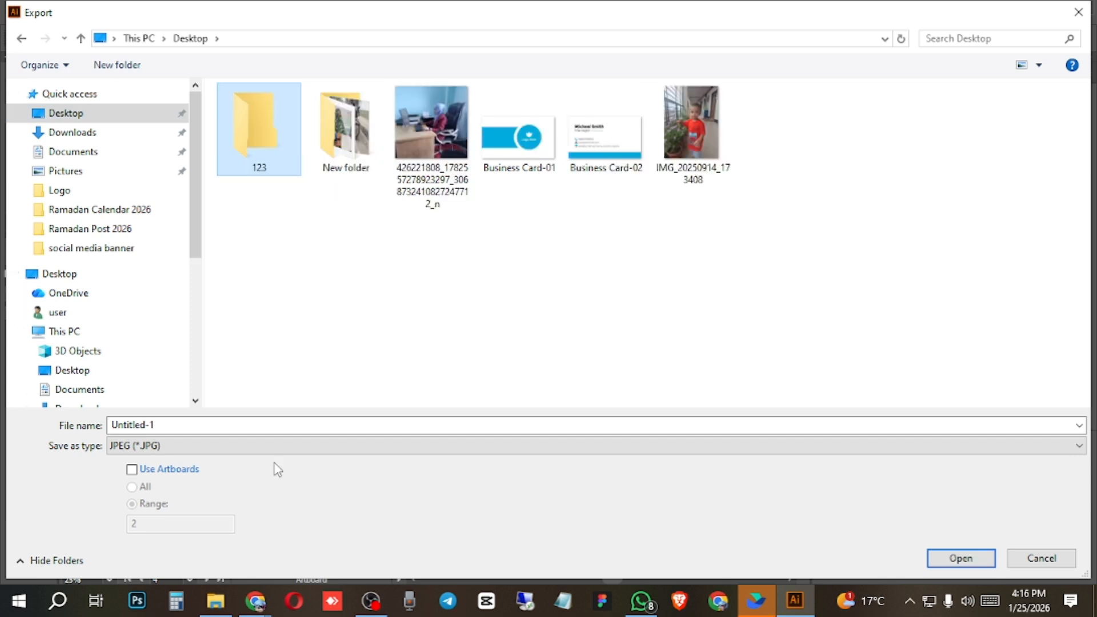
Export all artboards as separate JPEG files named Untitled-1 into the 123 folder.
click(170, 469)
click(139, 489)
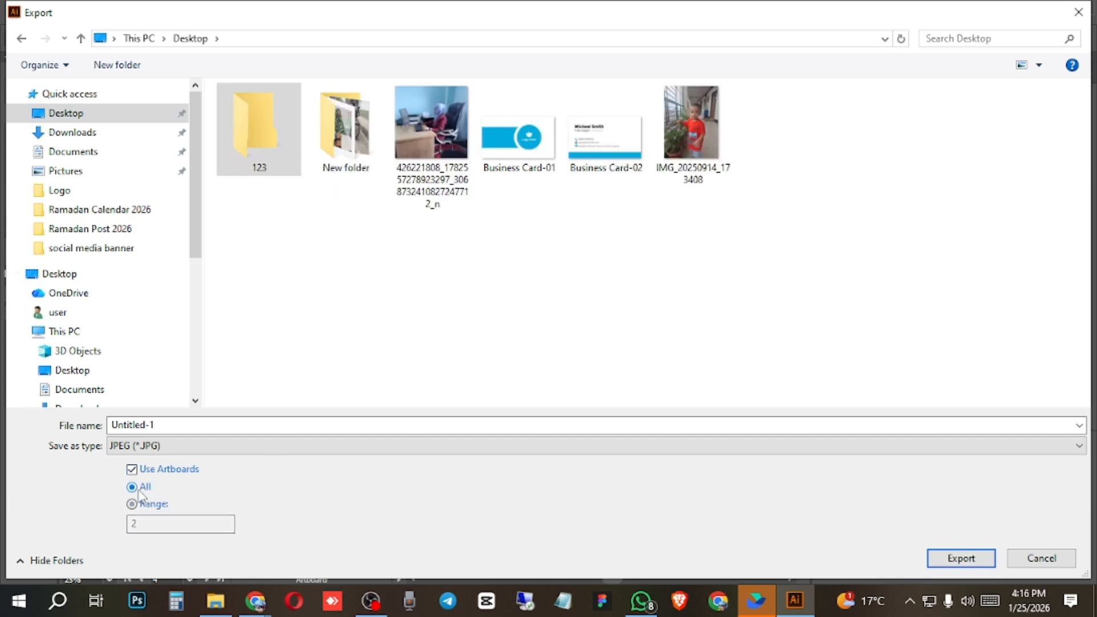
double_click(239, 149)
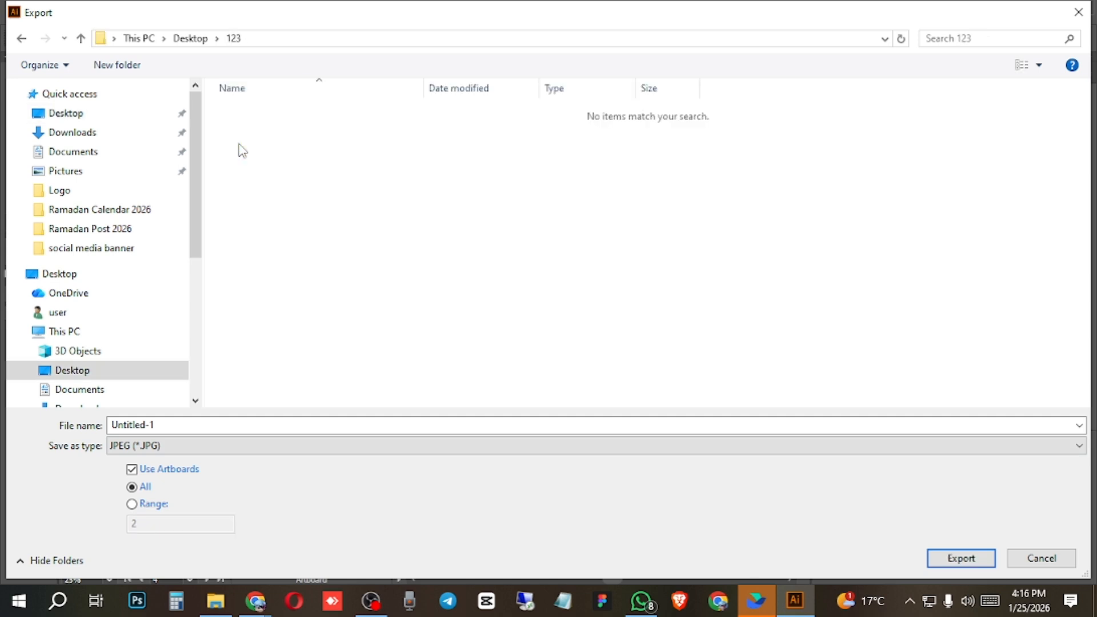
click(961, 557)
click(745, 499)
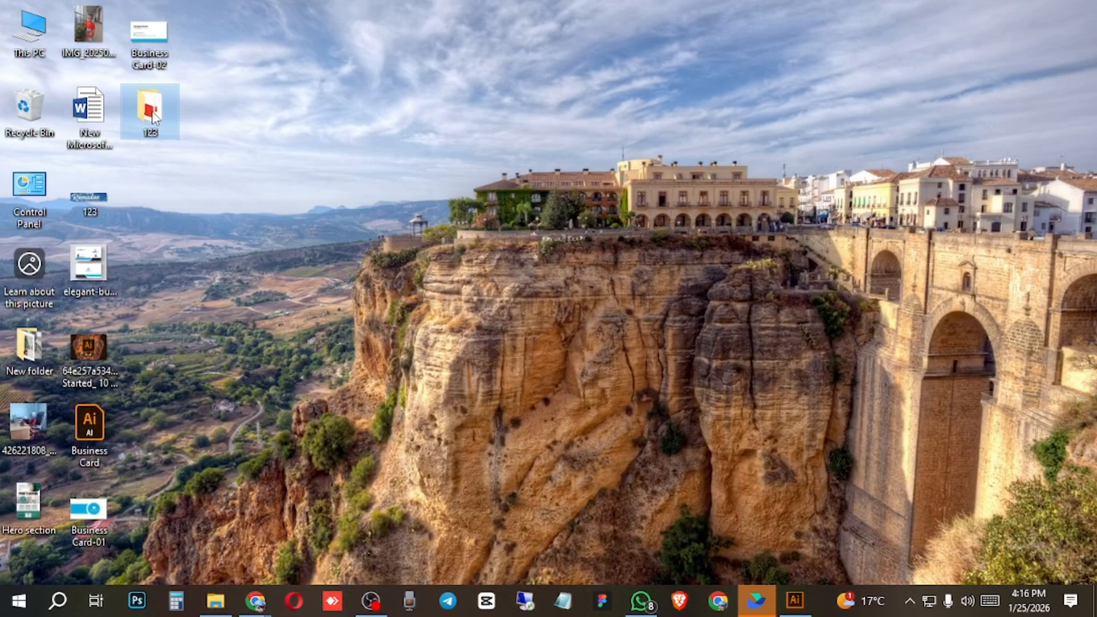
Open the 123 folder on the desktop to inspect the exported artboard images, and return to Illustrator.
double_click(152, 117)
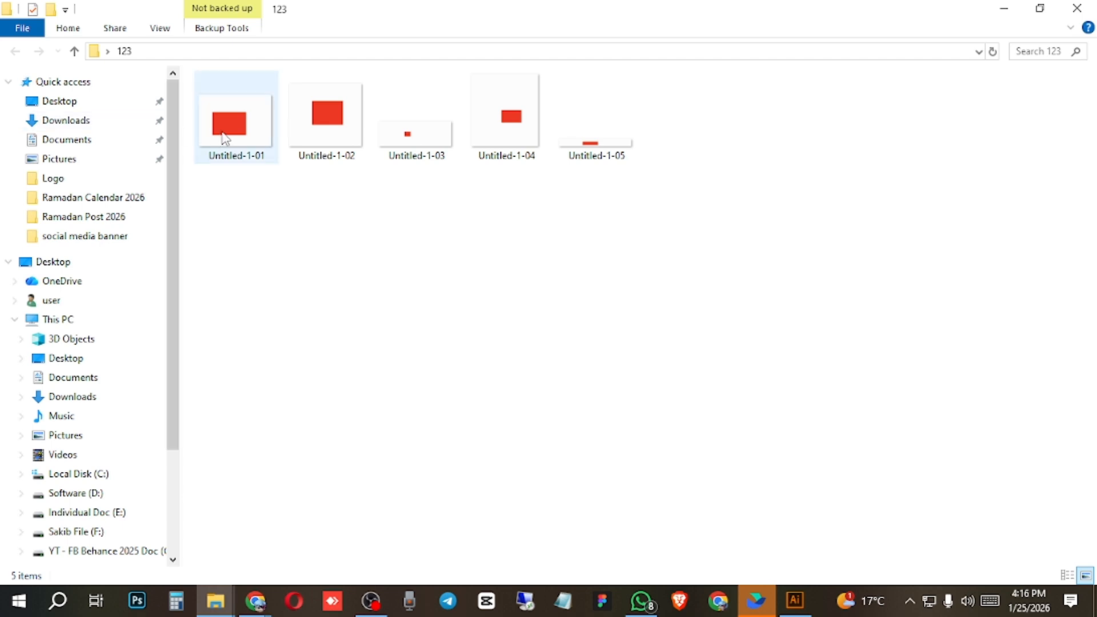
click(345, 151)
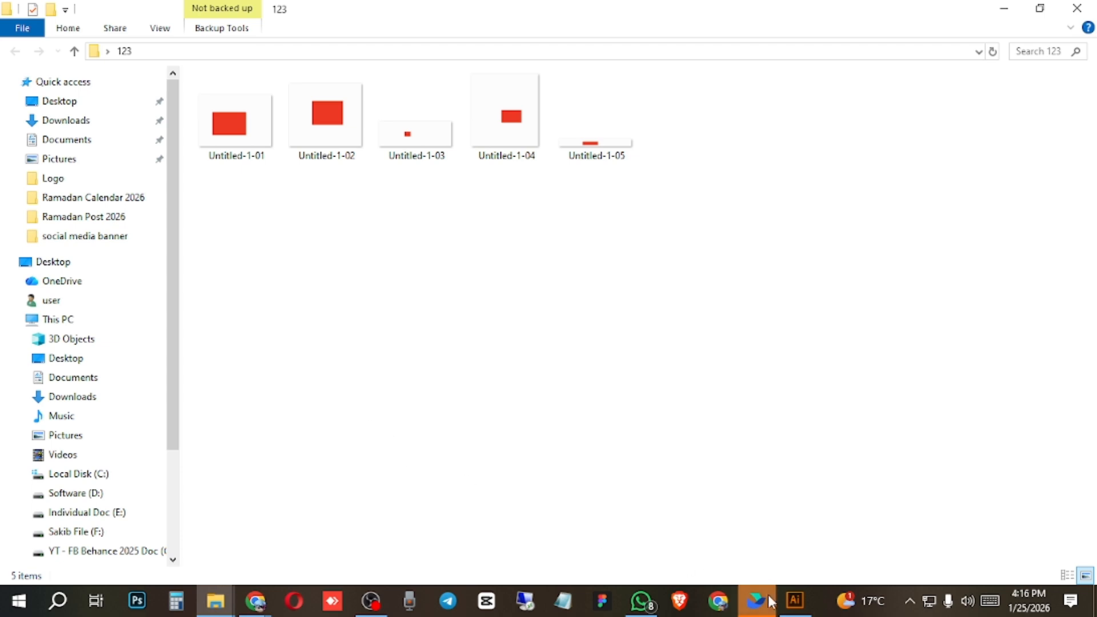
click(795, 600)
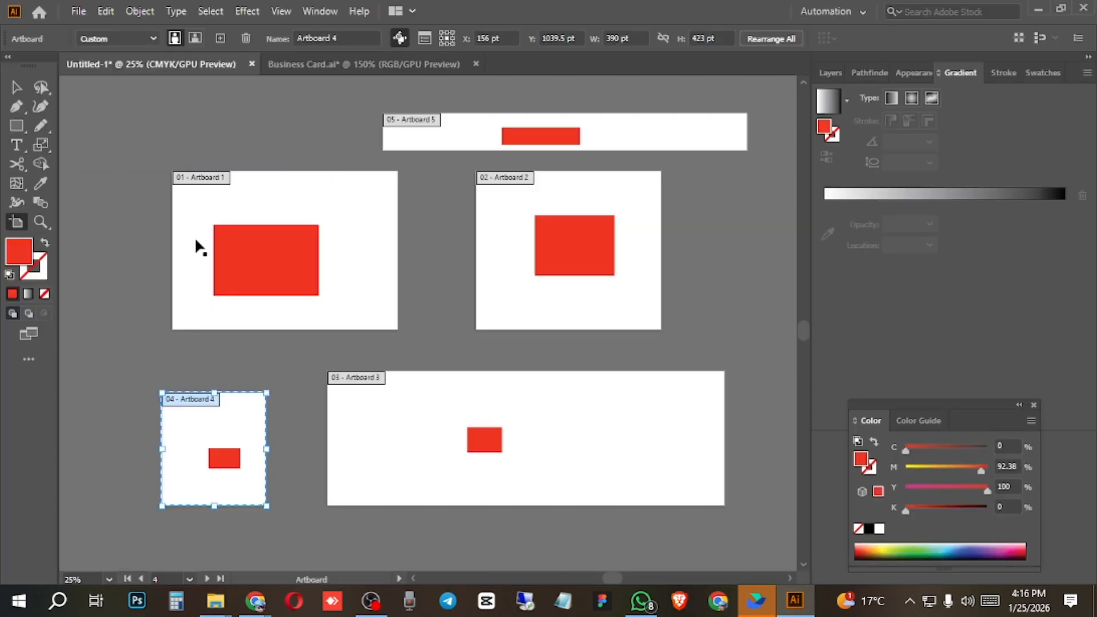
click(39, 222)
drag(441, 214, 338, 252)
drag(434, 316, 404, 275)
key(space)
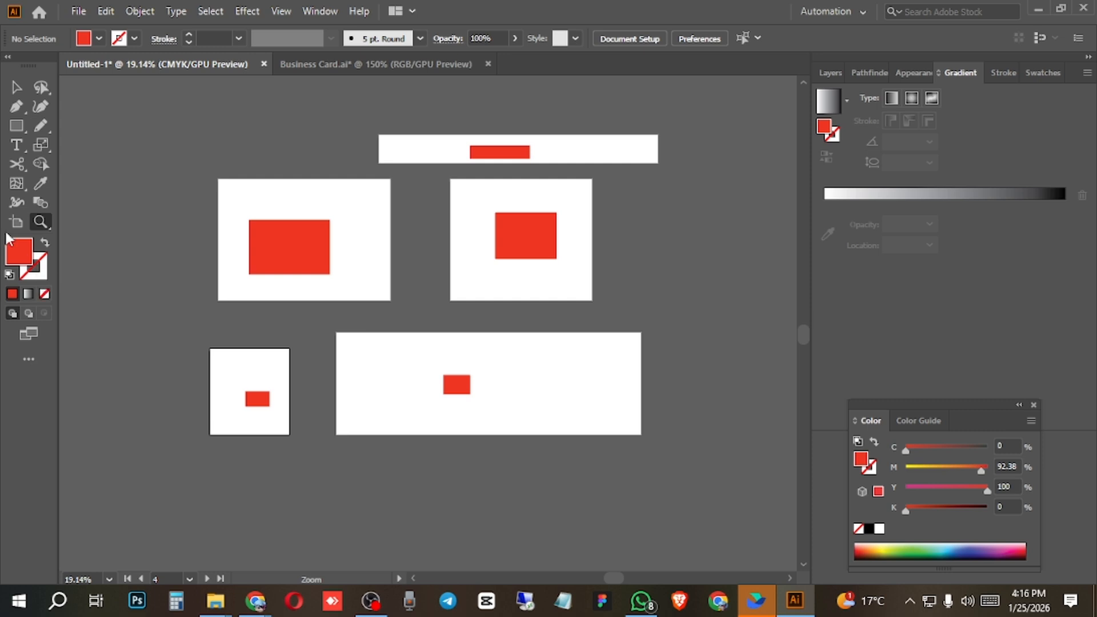
Swap the fill and stroke colours back and forth, ending with no fill and a red stroke.
click(45, 245)
click(46, 245)
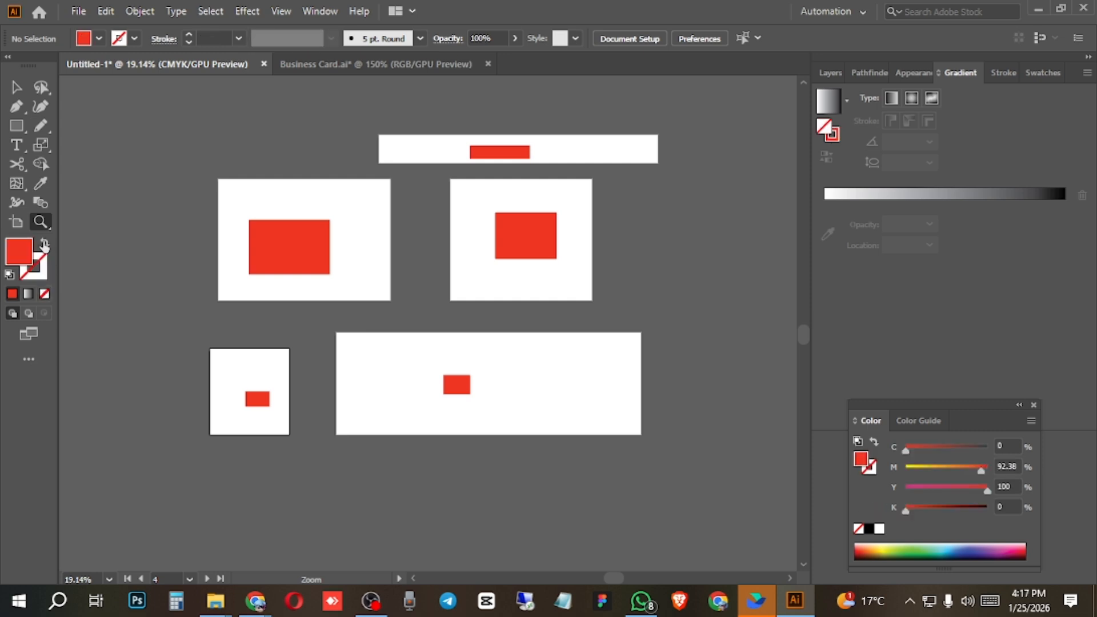
click(45, 245)
click(45, 245)
click(46, 246)
click(45, 246)
click(45, 246)
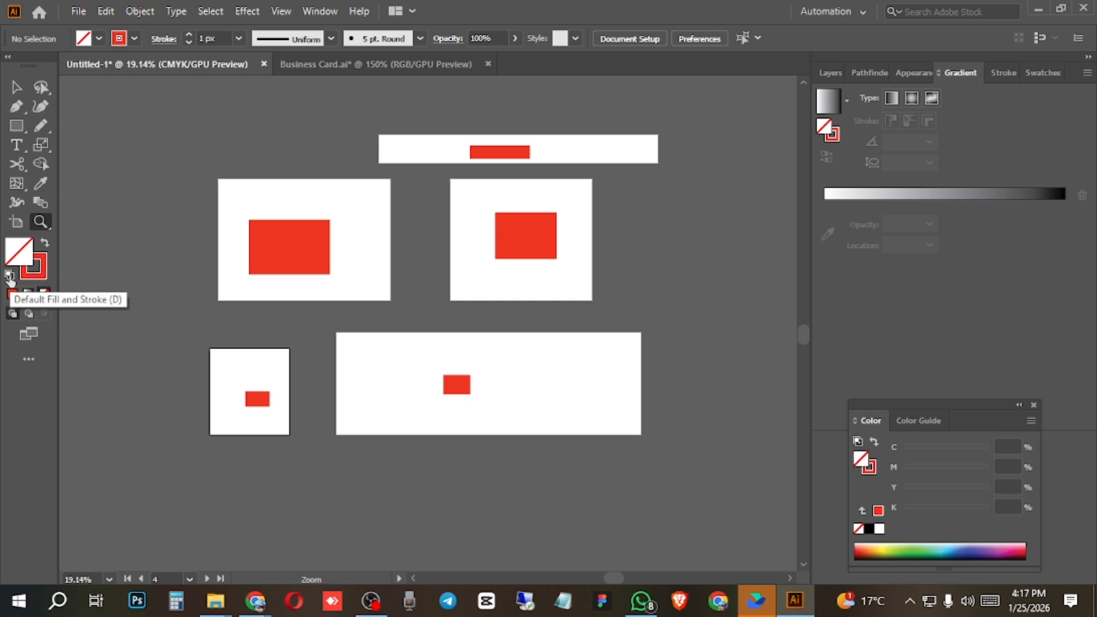
Reset the fill and stroke to the default white and black, and set the fill to None.
click(10, 277)
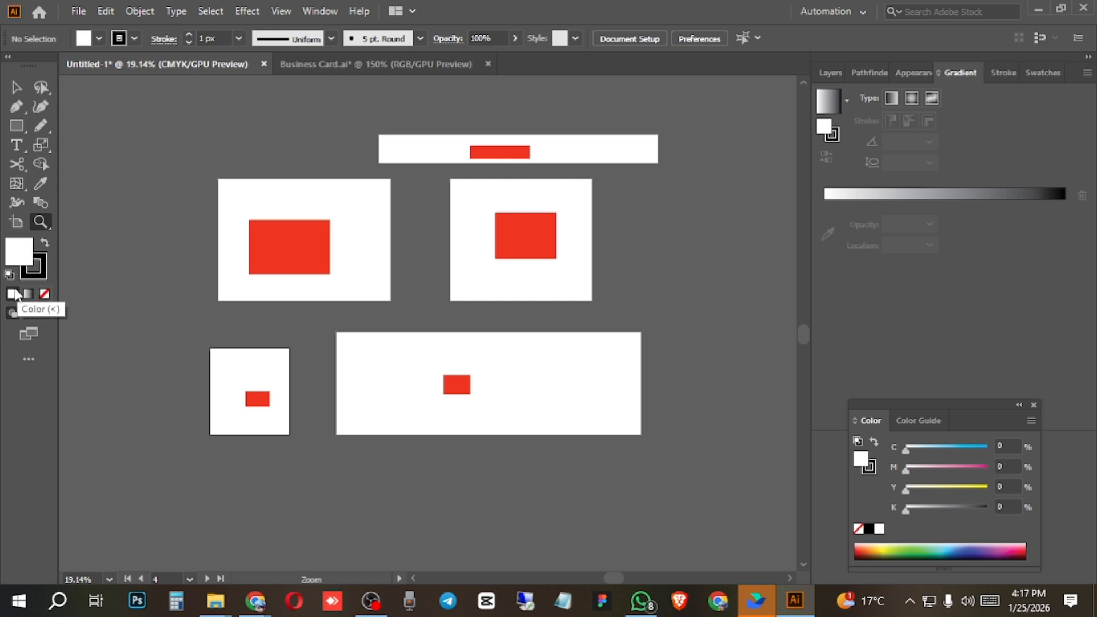
click(32, 272)
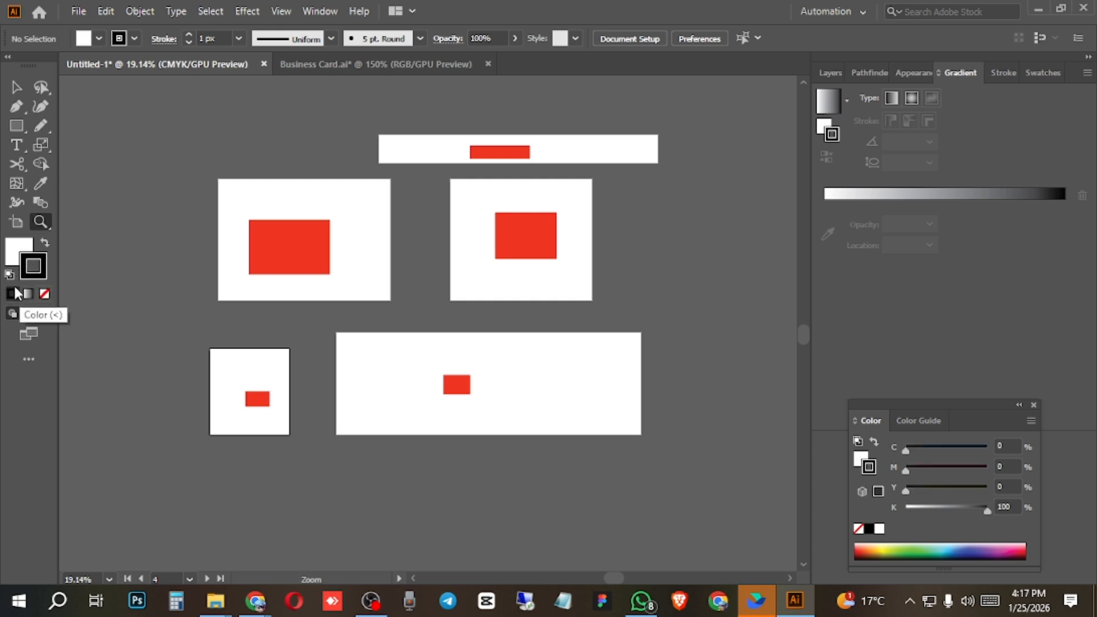
click(13, 257)
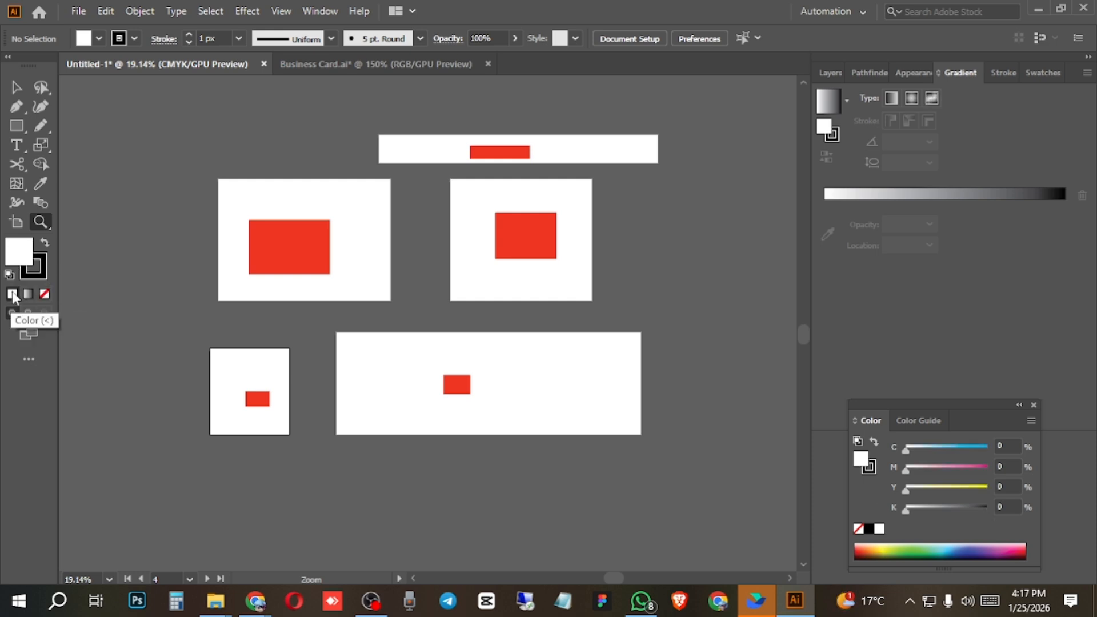
click(28, 294)
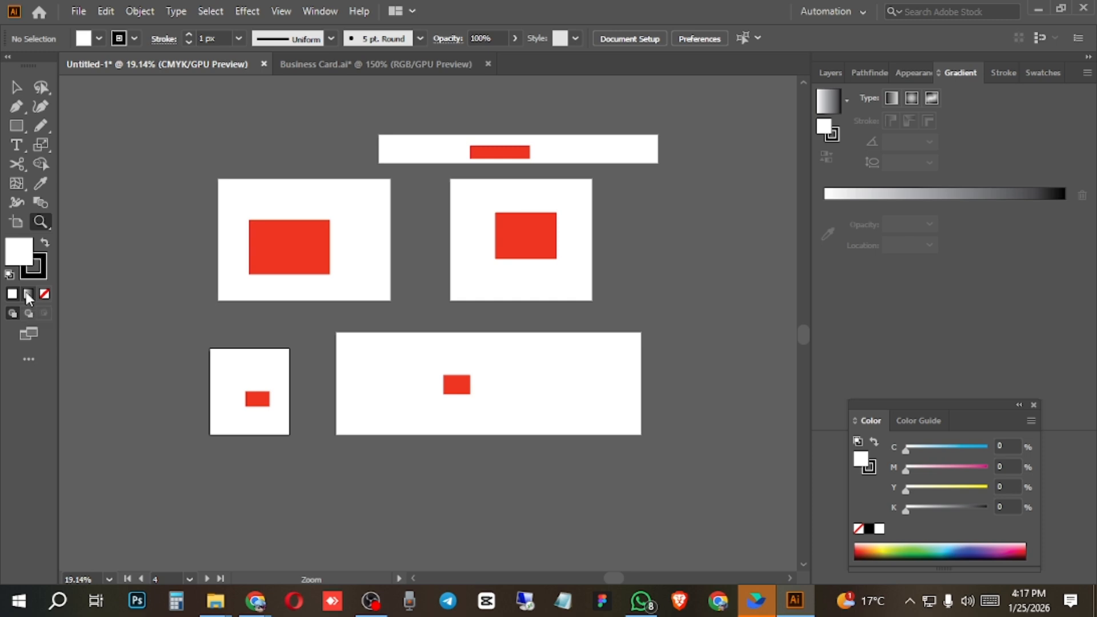
Cycle through Full Screen Mode with Menu Bar and Full Screen Mode, and return to Normal Screen Mode.
click(28, 333)
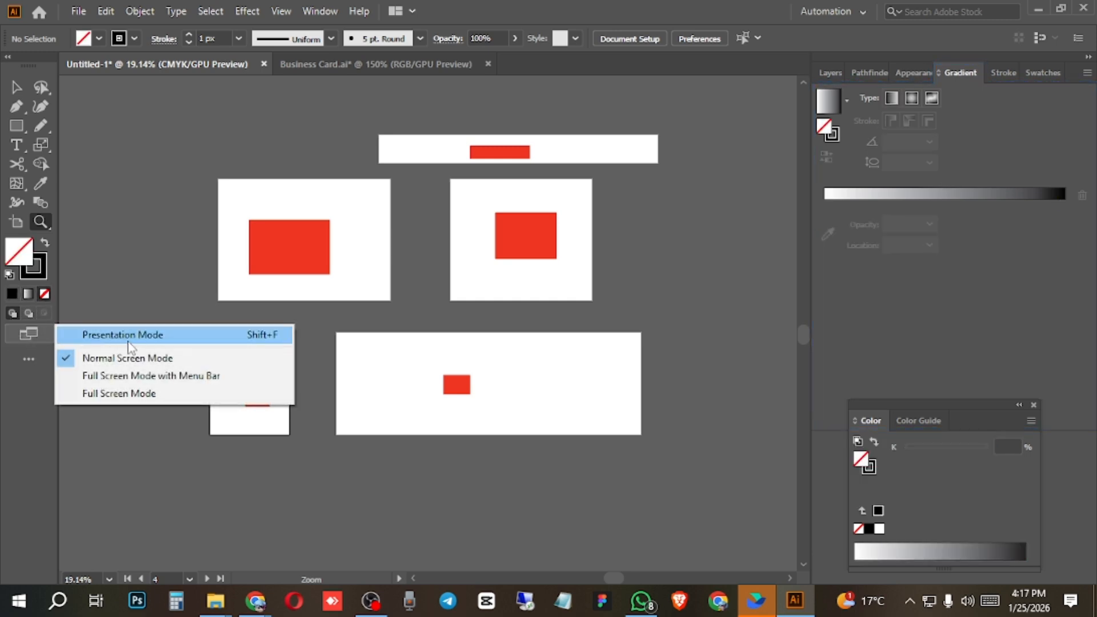
click(149, 375)
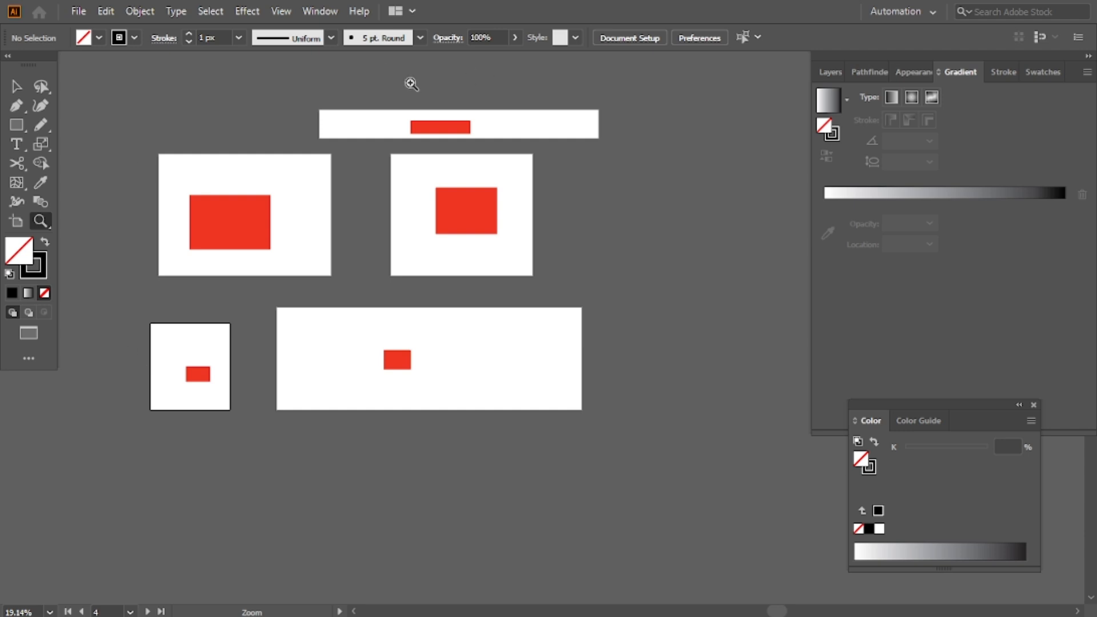
click(31, 334)
click(125, 394)
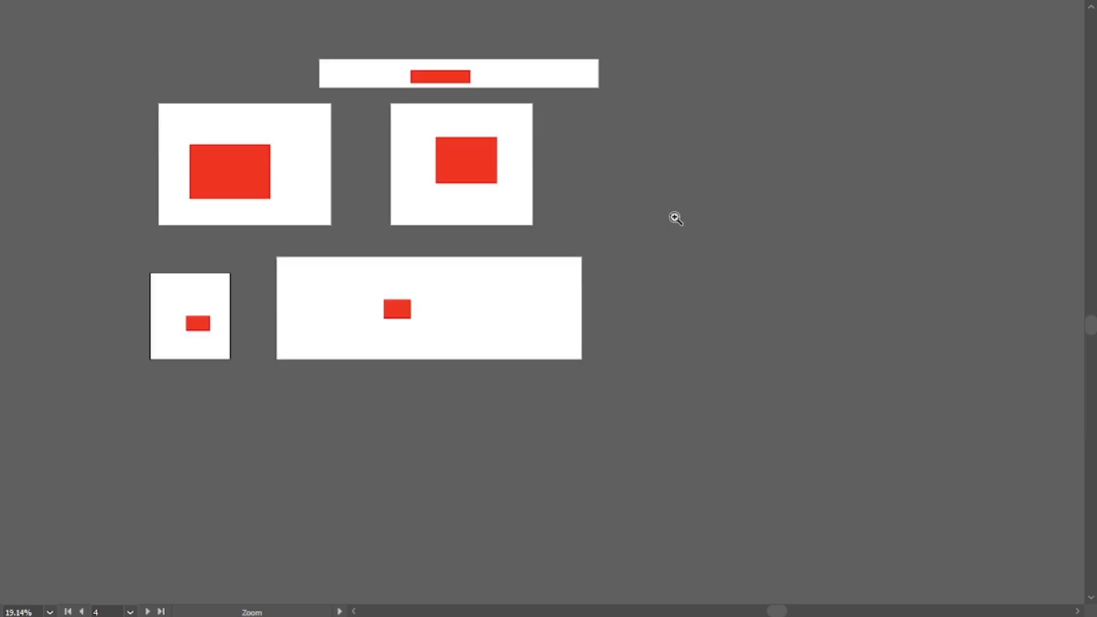
key(f)
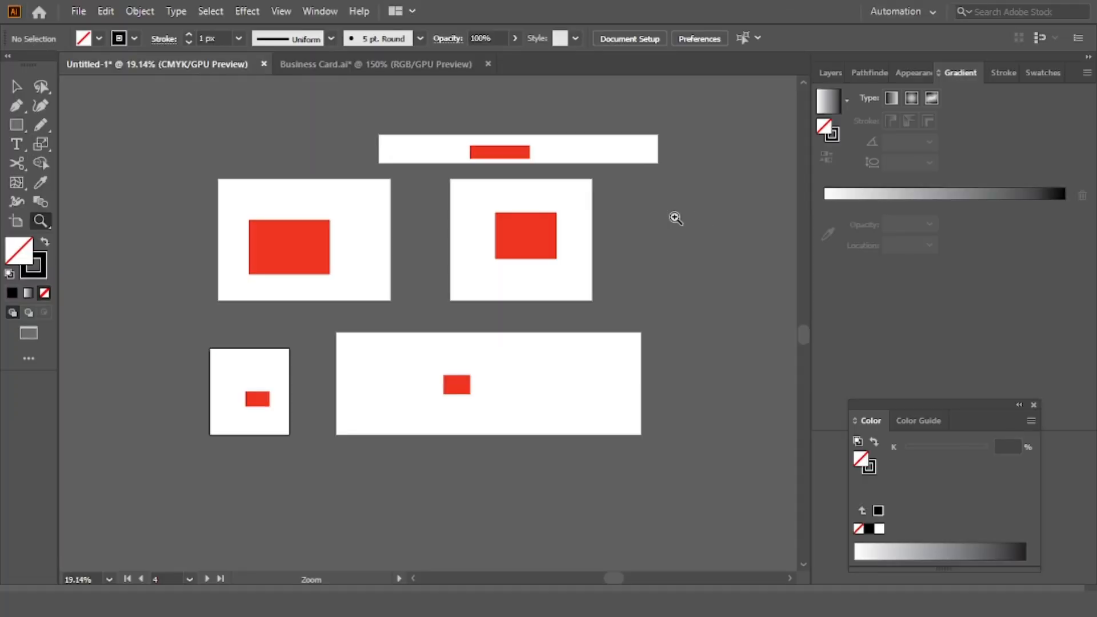
key(f)
key(f)
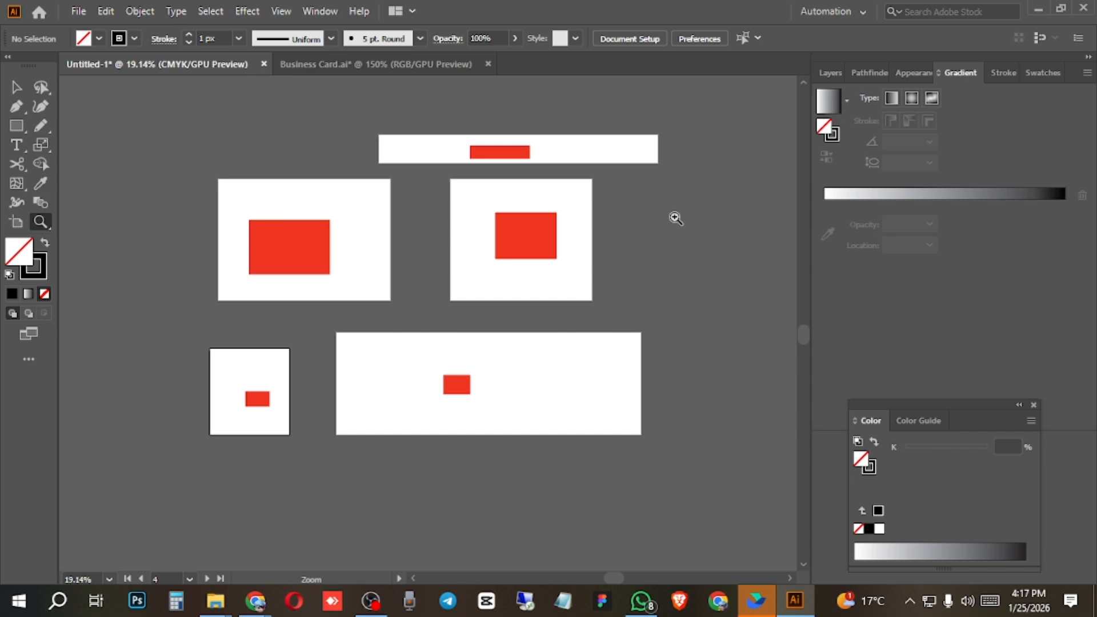